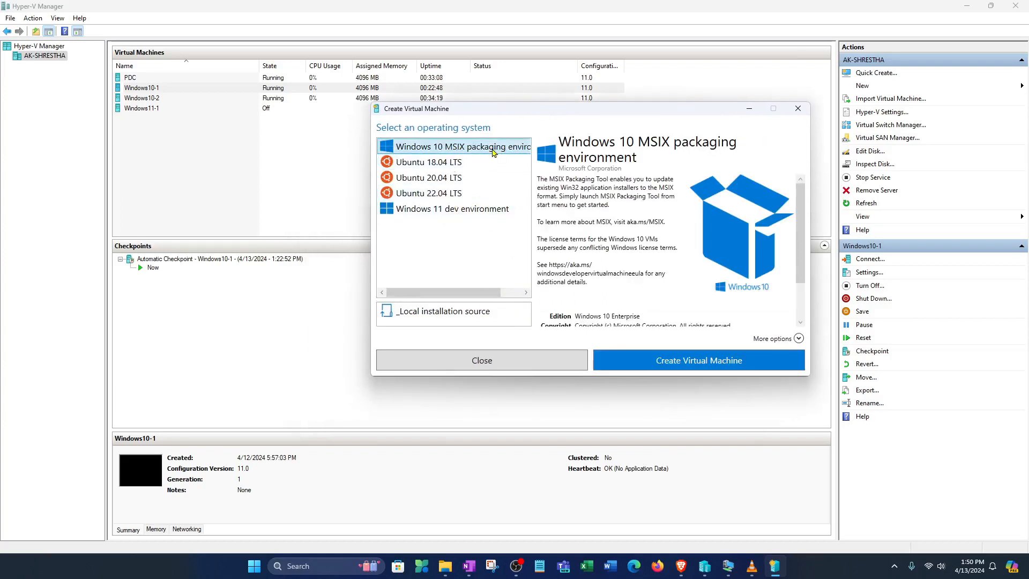
Choose a local installation source and name the new virtual machine Windows10-3
left_click(479, 315)
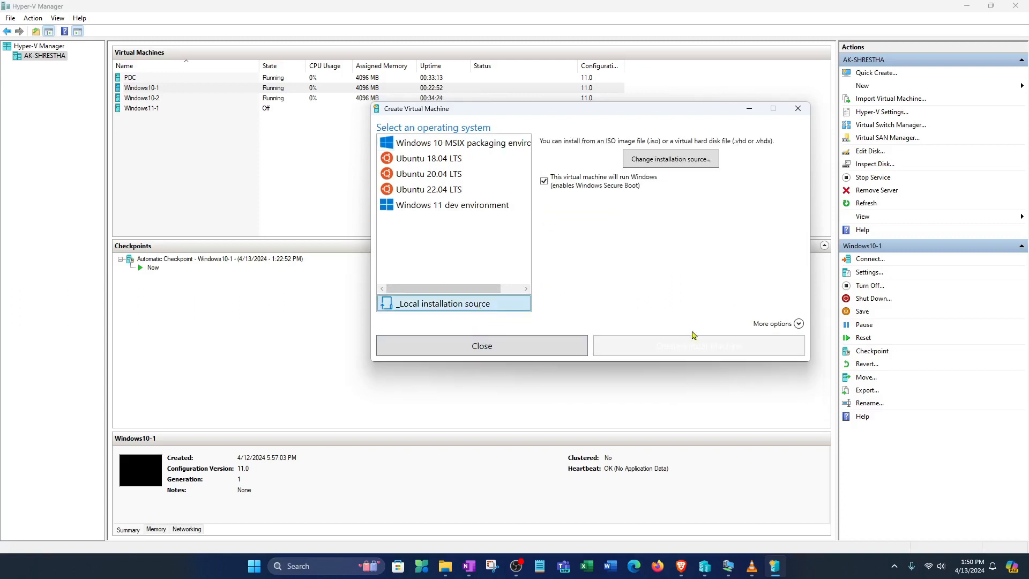
left_click(798, 324)
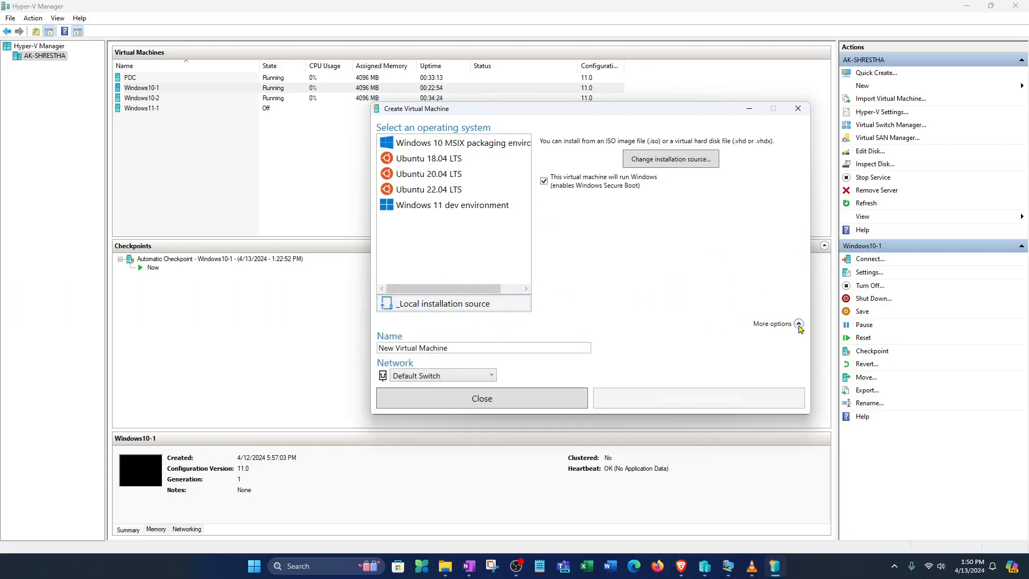
left_click_drag(455, 348, 320, 344)
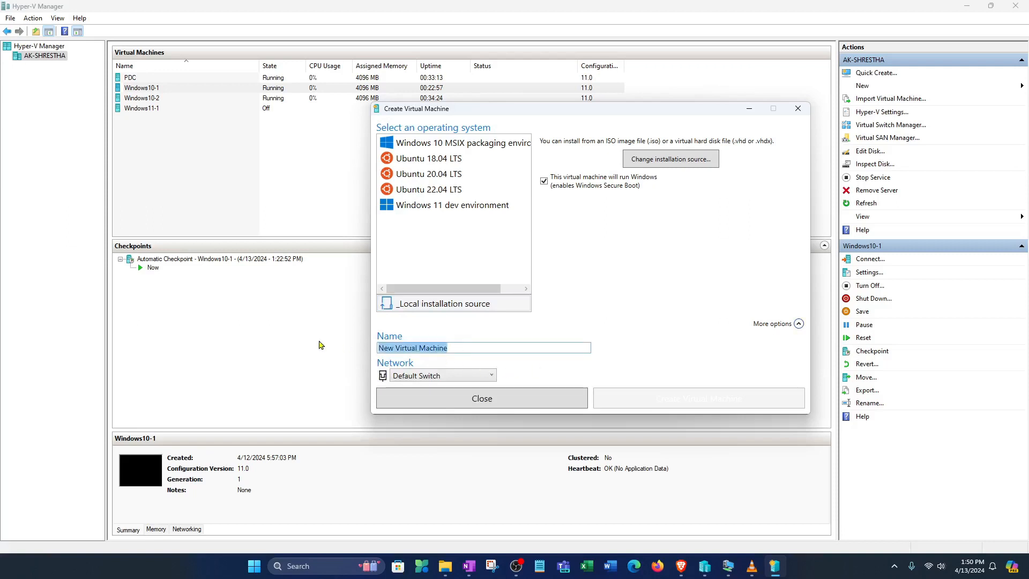
type("Window")
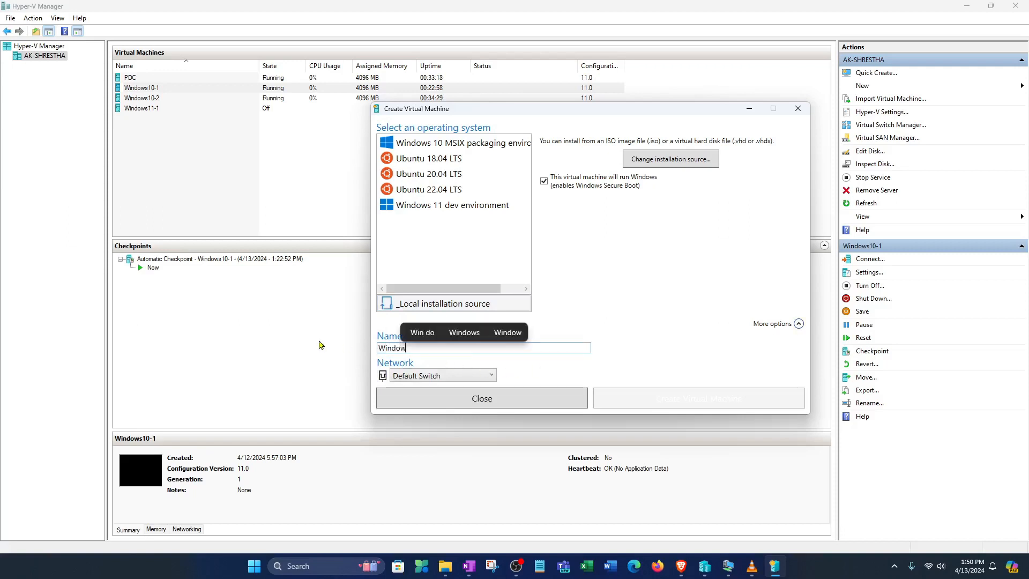
type("s10-3")
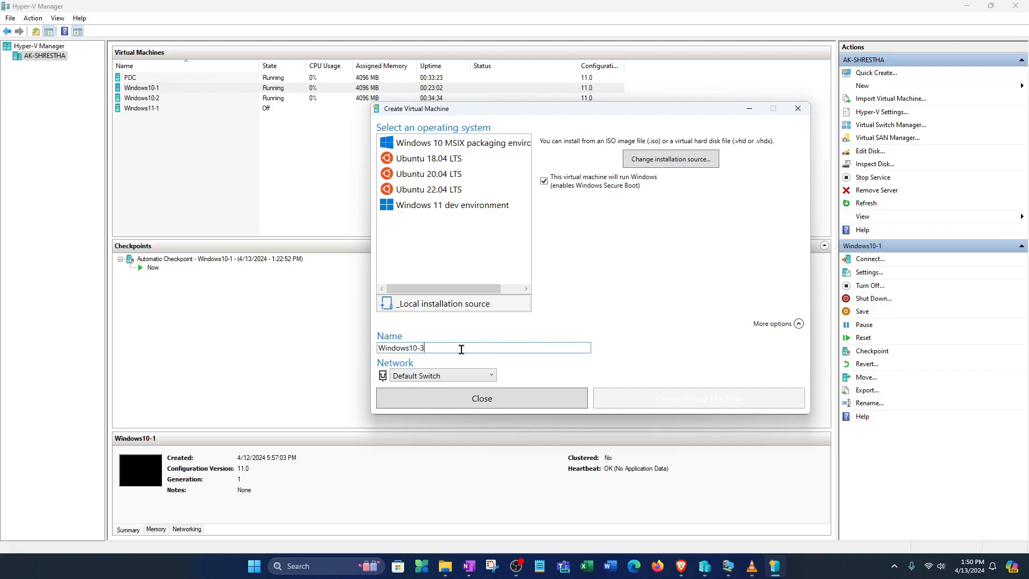
Connect it to MyLAN2024 and select the Windows 10 MSIX packaging environment image
left_click(489, 376)
left_click(455, 402)
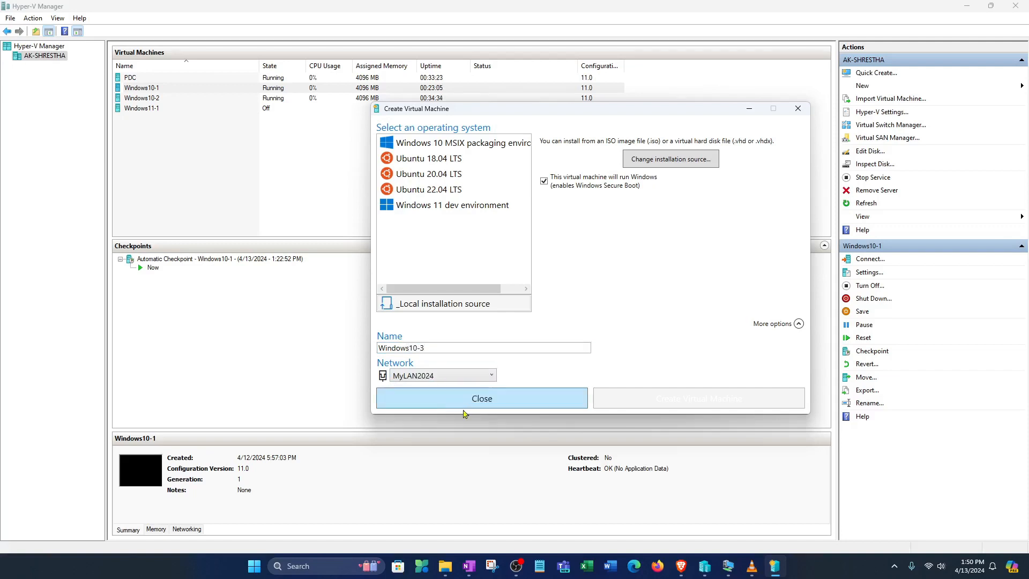
left_click(456, 145)
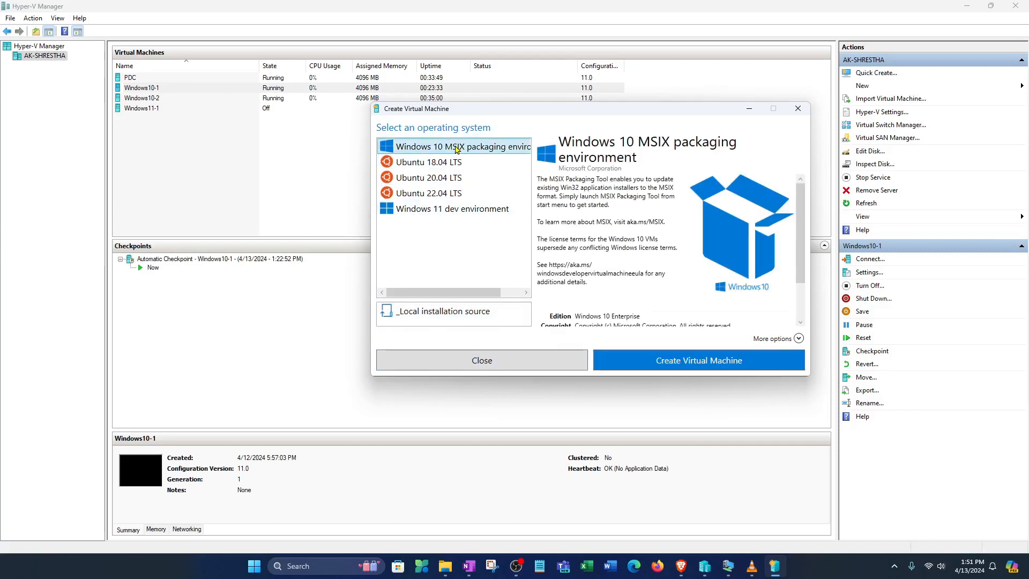
Confirm the name and network, create Windows10-3, and connect to it once built
scroll(686, 304, "down", 2)
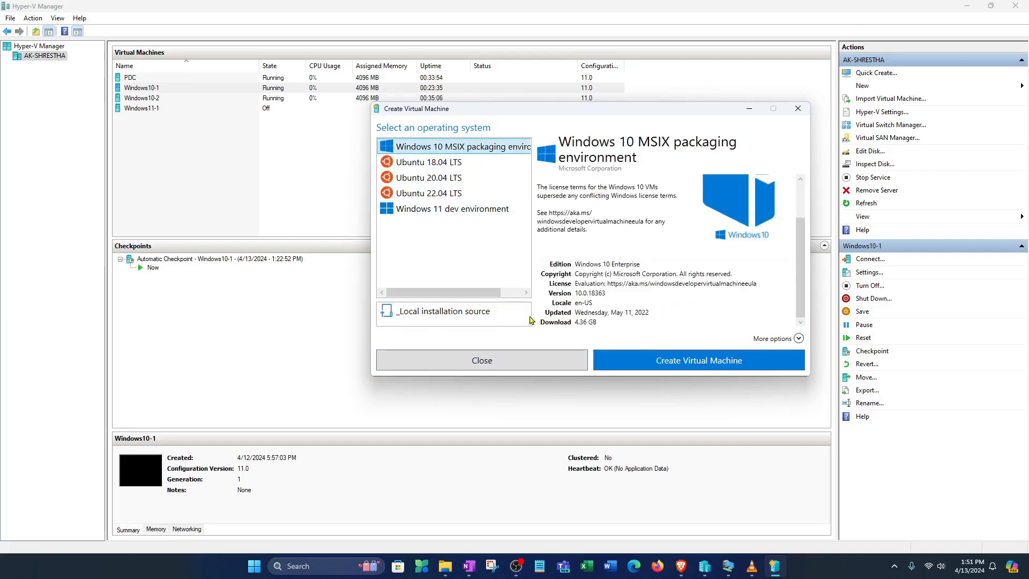
left_click(798, 338)
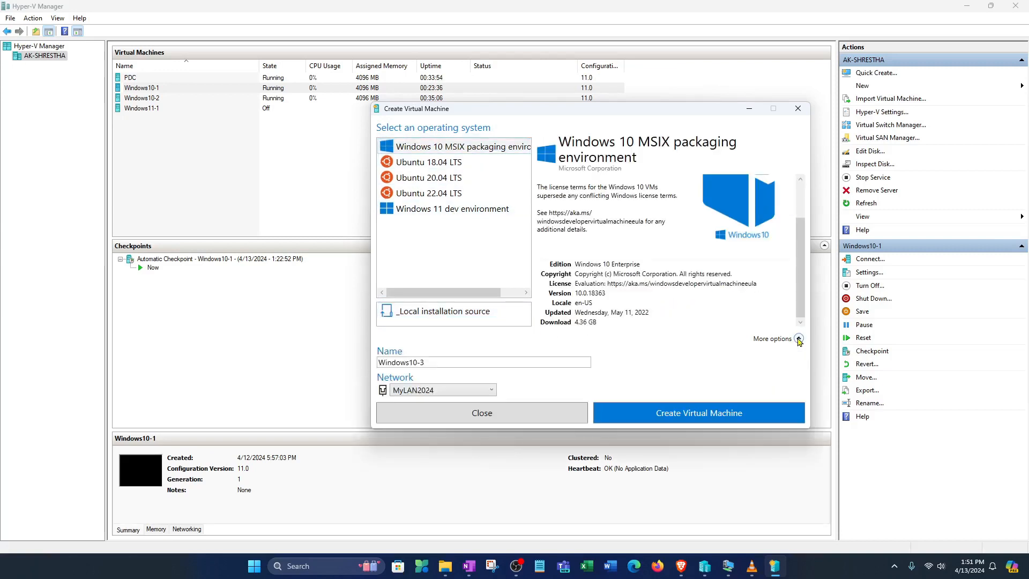
left_click(744, 414)
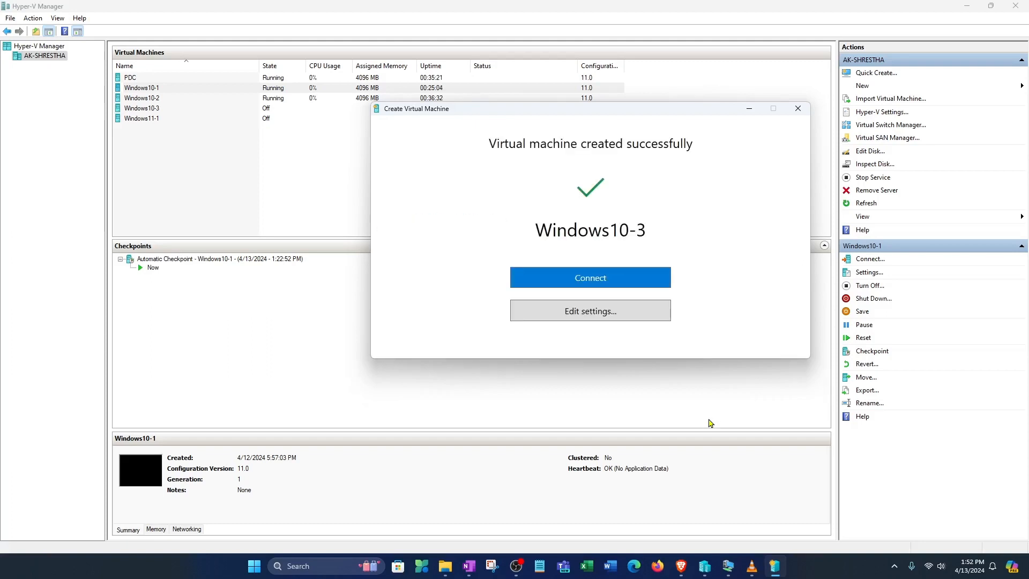
left_click(618, 283)
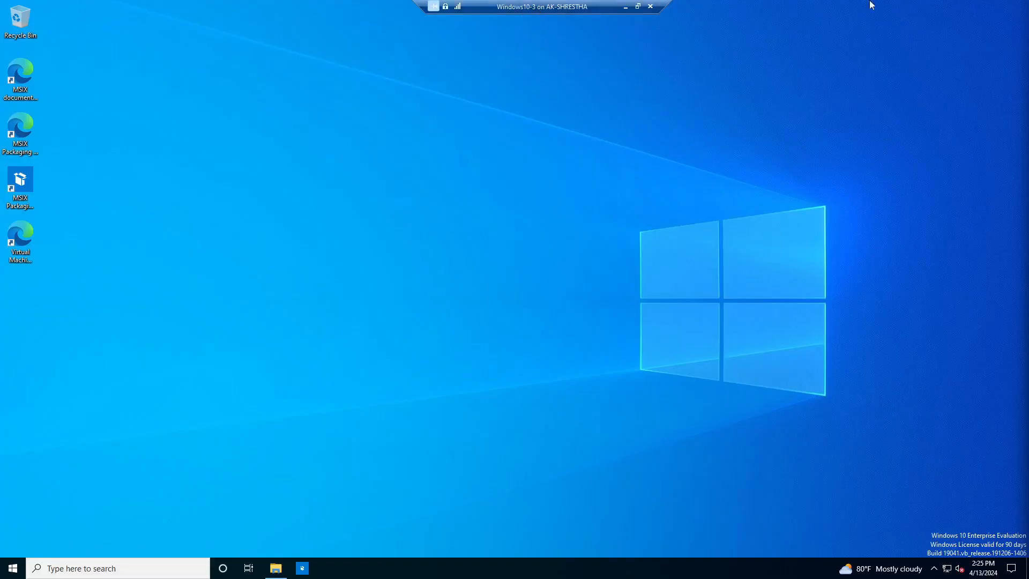
Minimize the VM connection window and bring File Explorer onto the host desktop
left_click(625, 6)
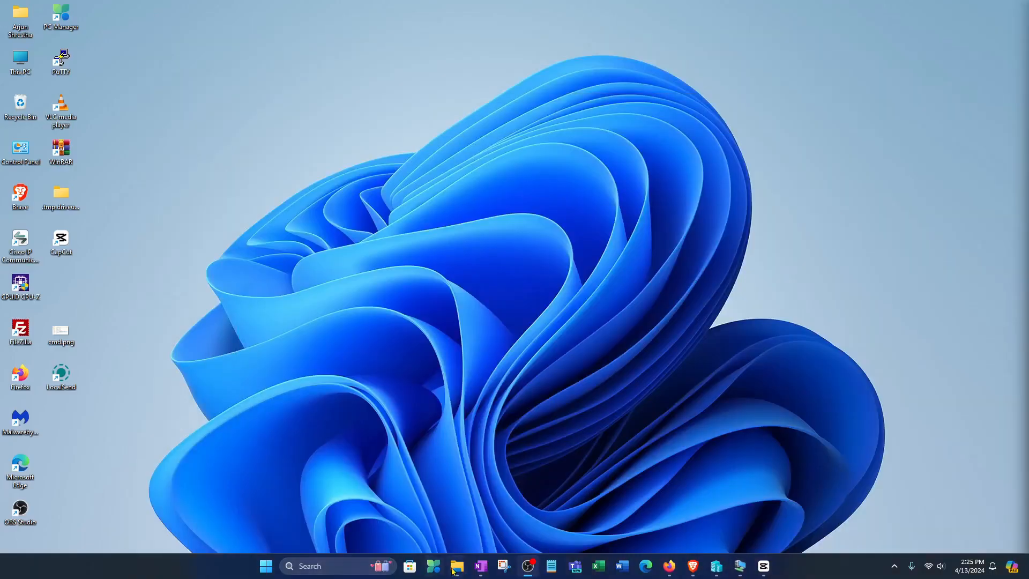
left_click(332, 511)
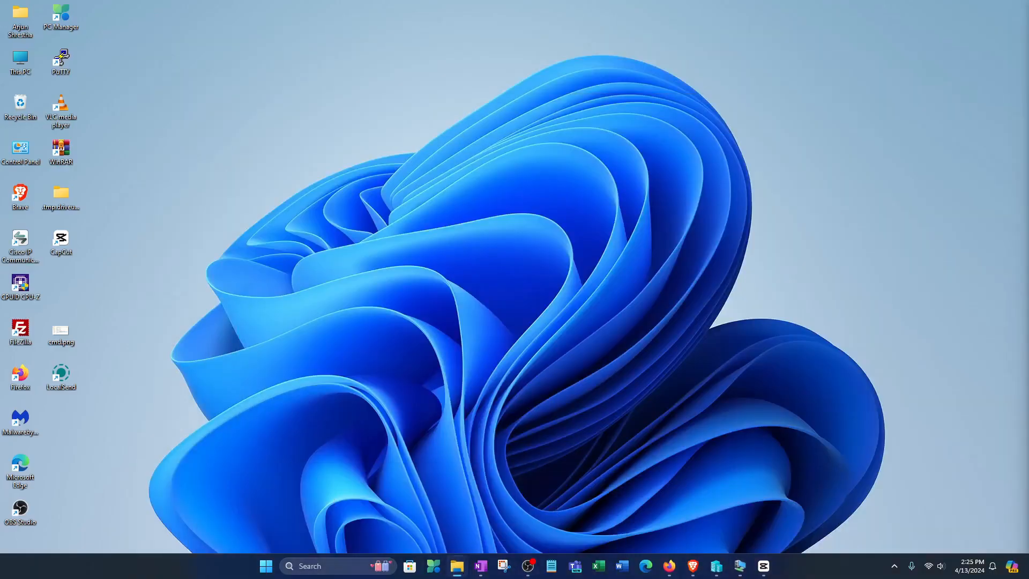
left_click_drag(1028, 40, 310, 41)
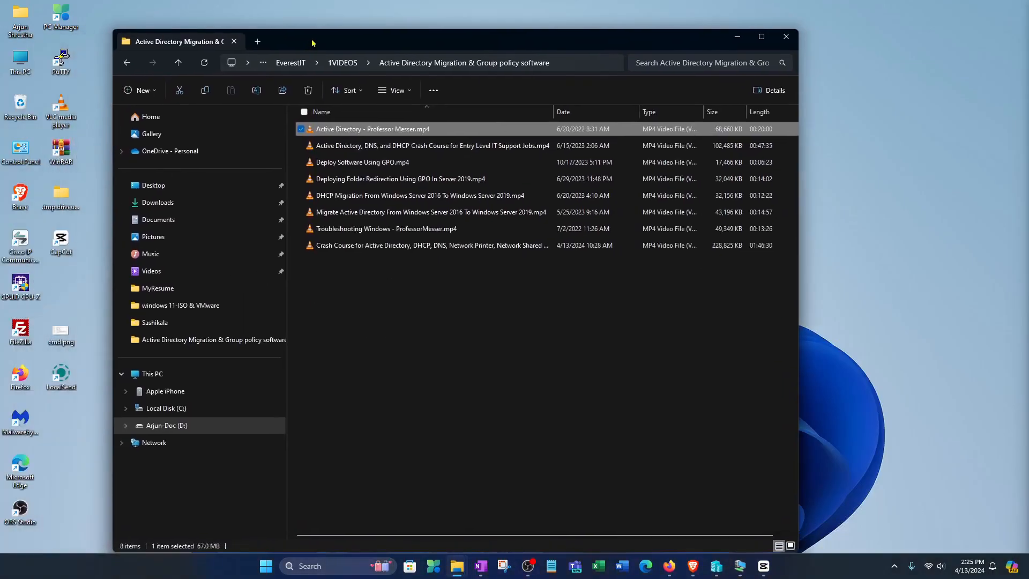
Maximize File Explorer, open Local Disk (C:), and hide hidden items like ProgramData
double_click(316, 46)
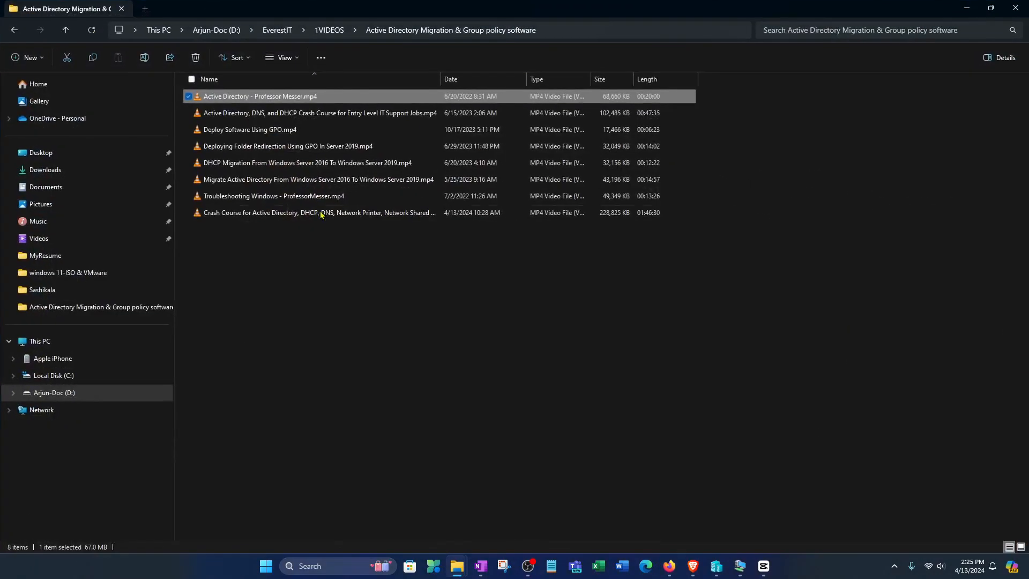
left_click(72, 378)
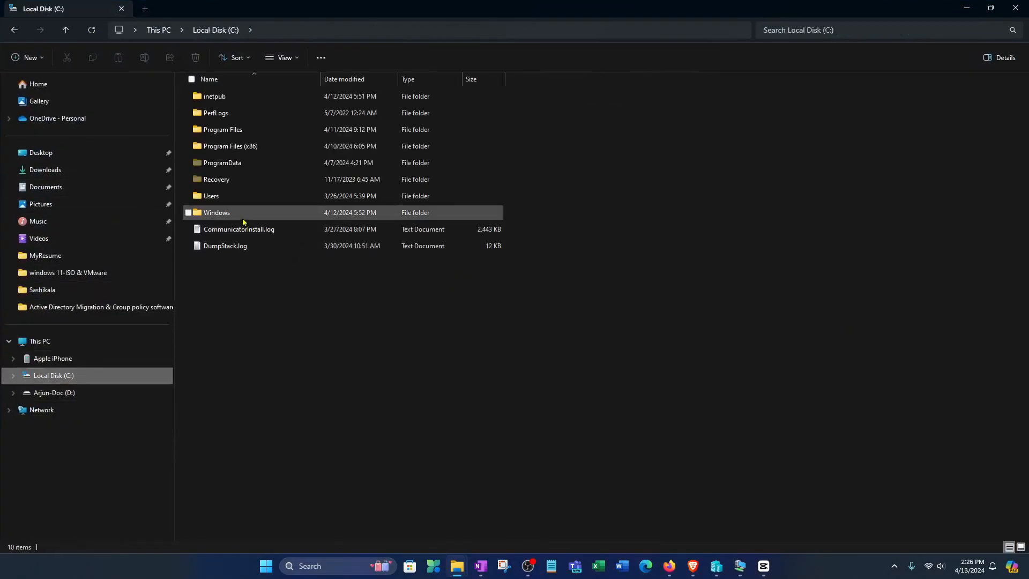
left_click(230, 163)
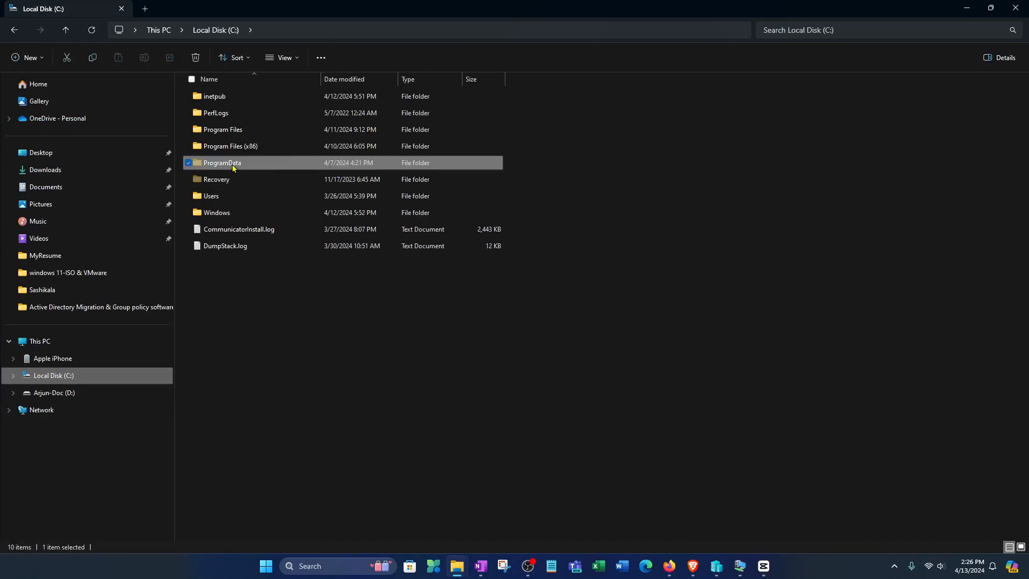
left_click(283, 58)
mouse_move(295, 257)
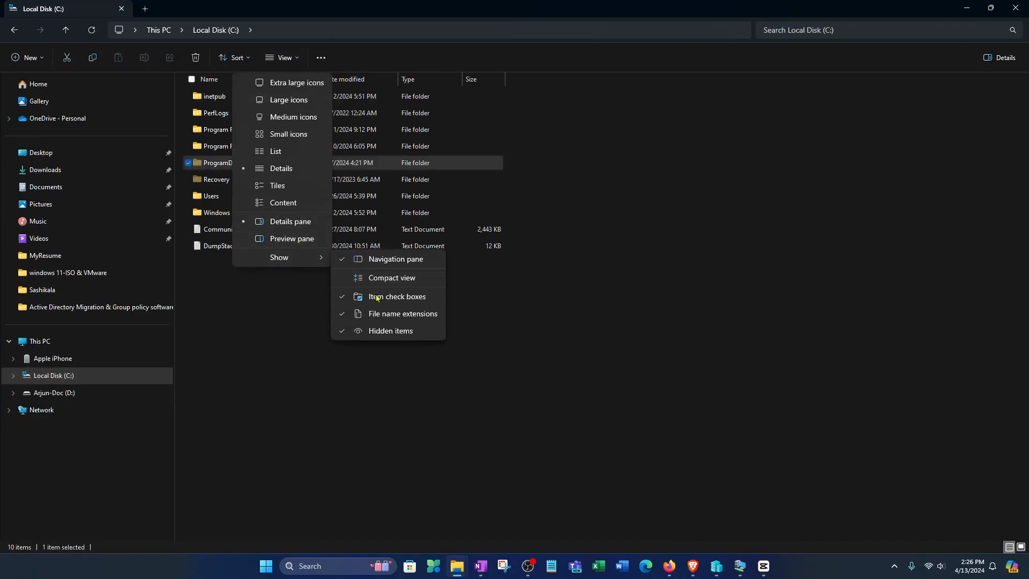
left_click(378, 331)
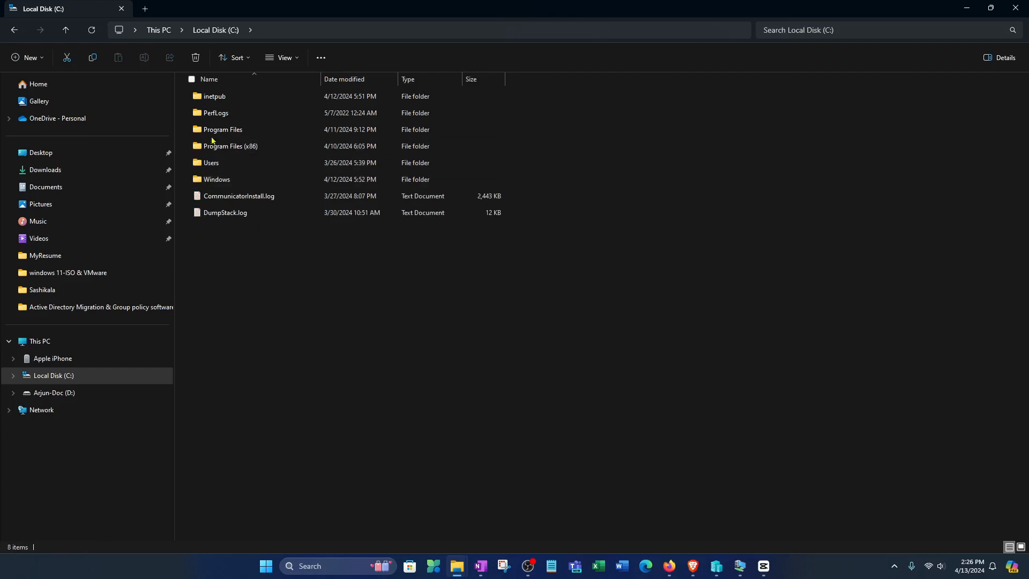
Turn Hidden items back on so hidden folders show again
left_click(294, 58)
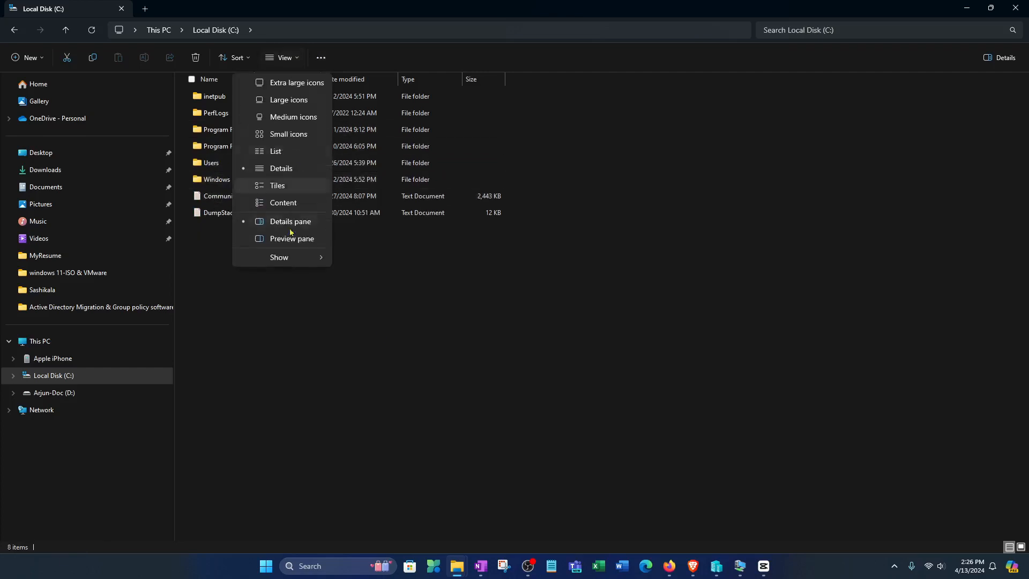
mouse_move(300, 257)
left_click(373, 332)
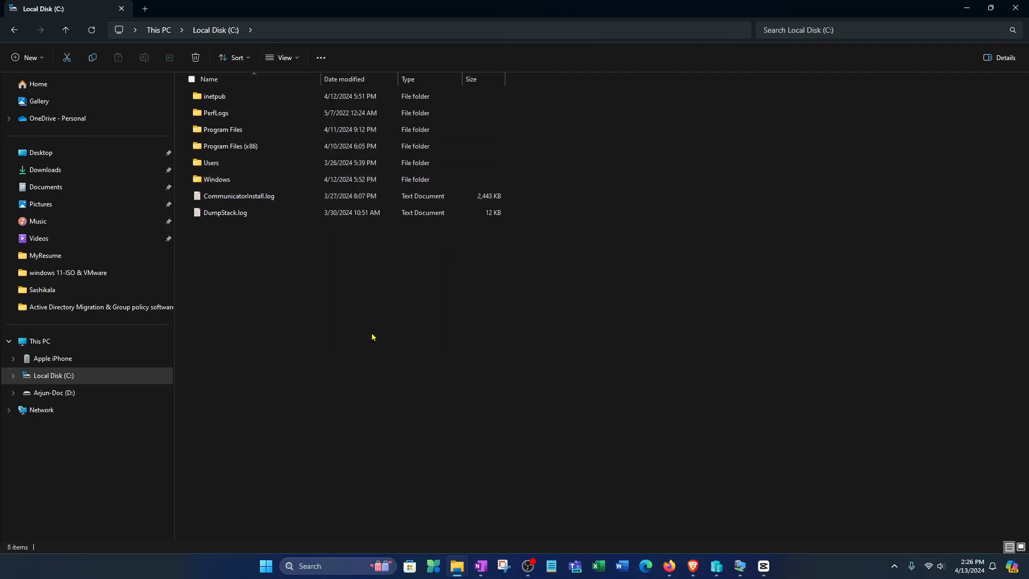
Browse to C:\ProgramData\Microsoft\Windows\Virtual Hard Disks and look at Windows10-3.vhdx
left_click(219, 168)
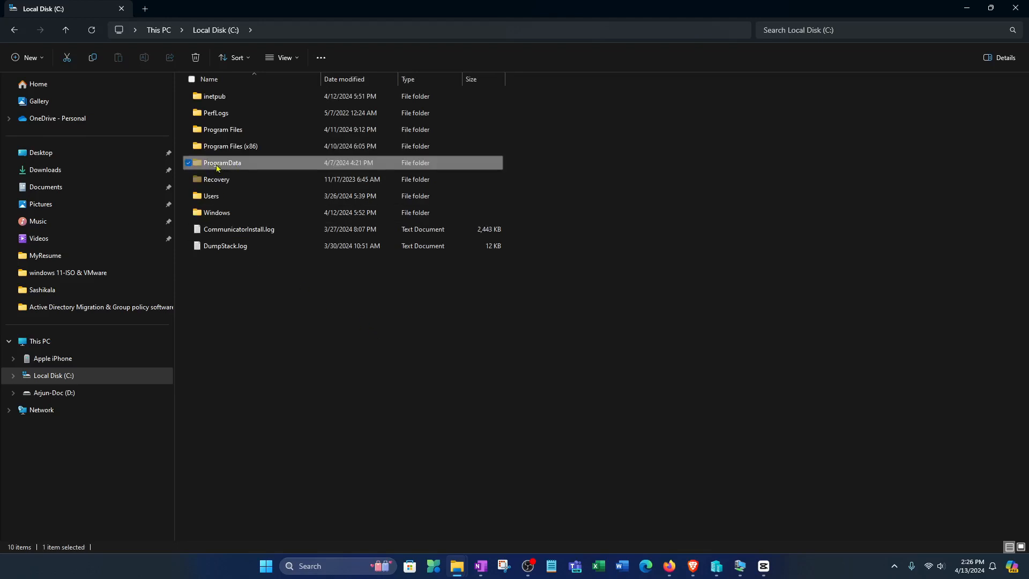
double_click(239, 165)
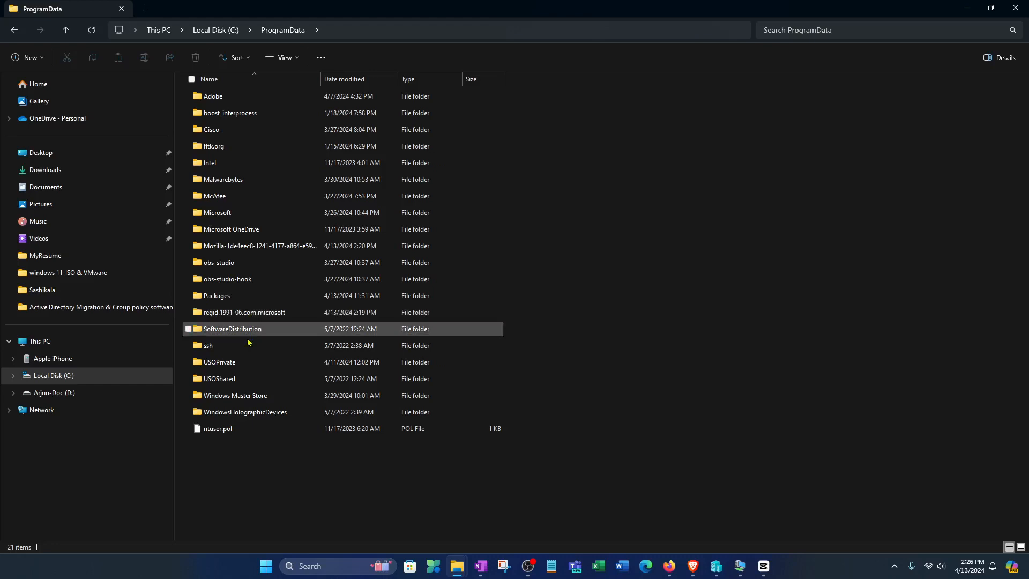
left_click(225, 214)
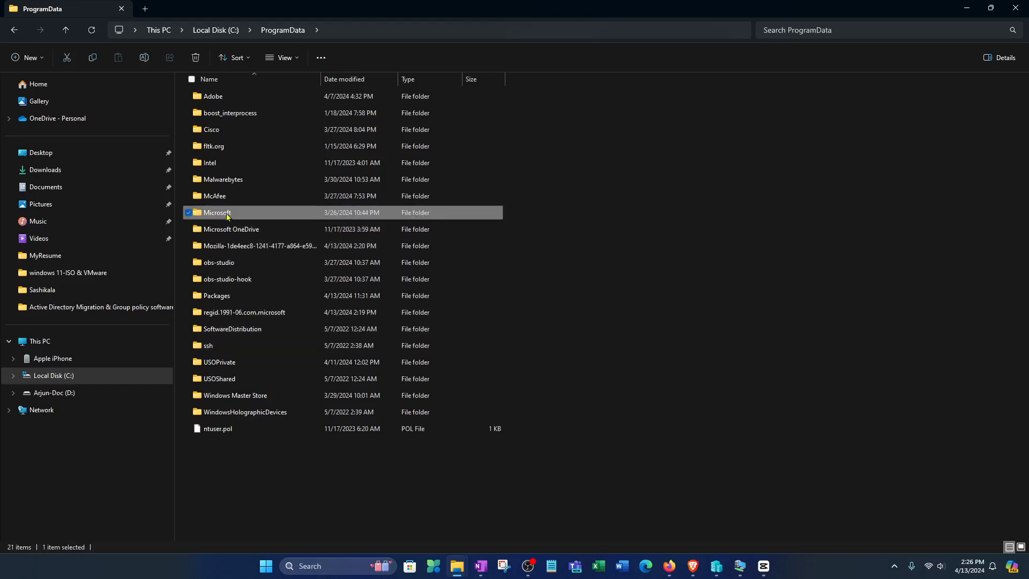
double_click(227, 215)
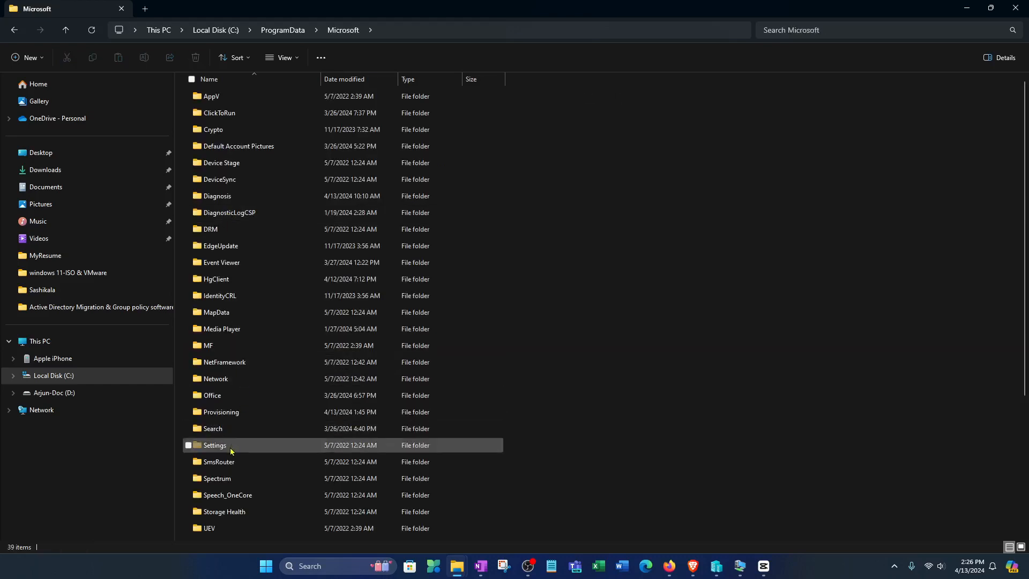
scroll(228, 393, "down", 4)
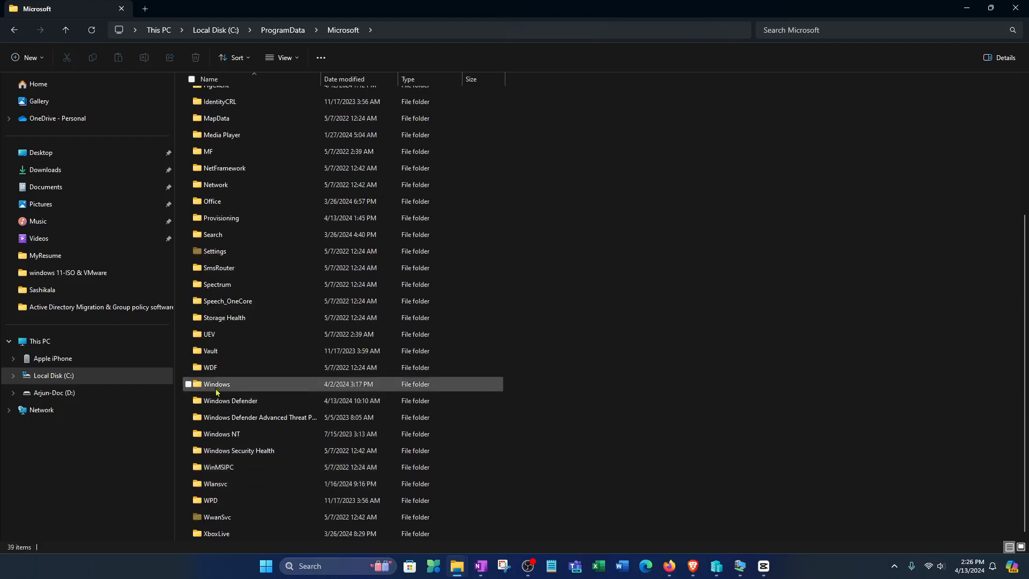
left_click(217, 385)
double_click(249, 388)
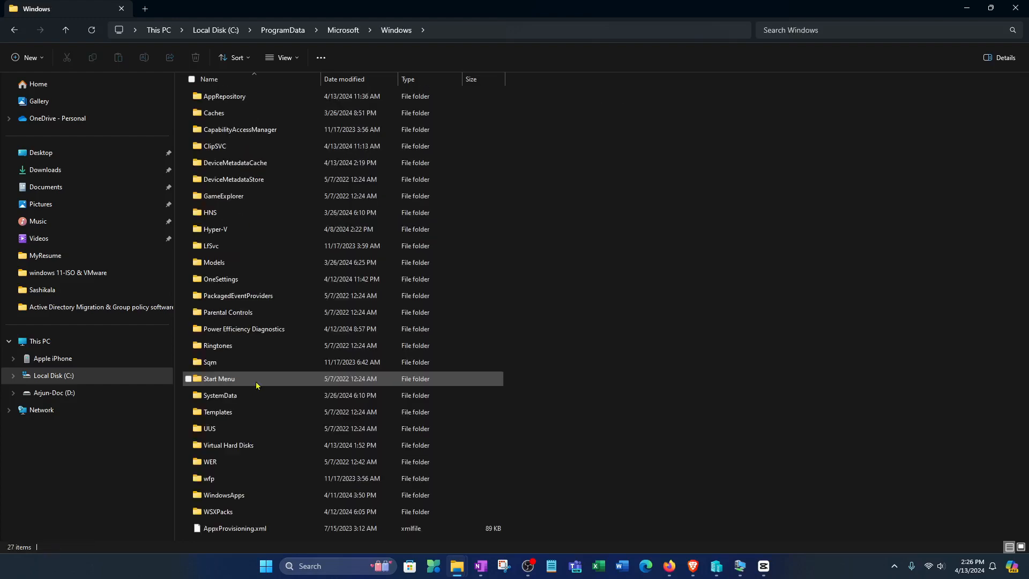
left_click(241, 448)
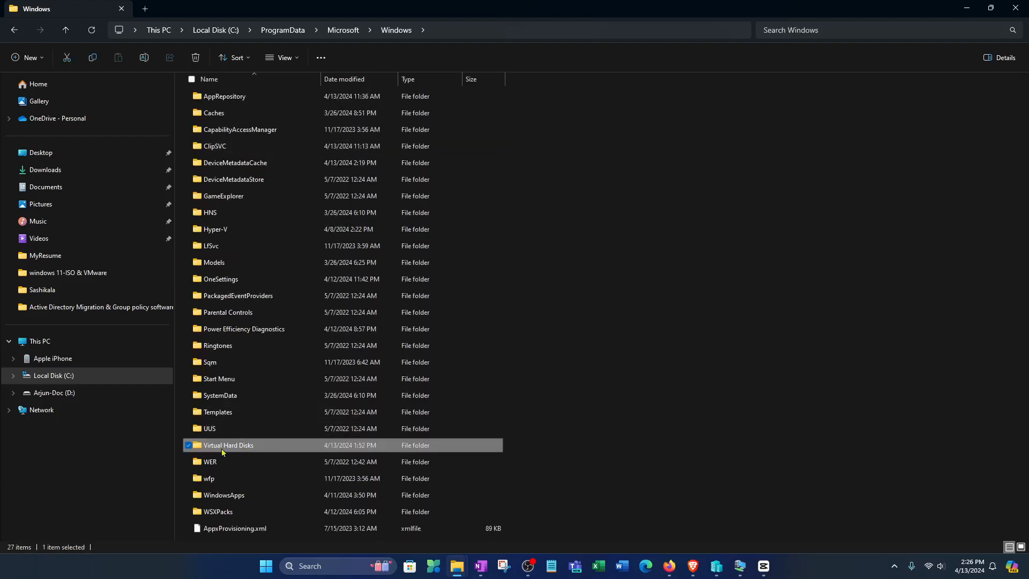
double_click(227, 450)
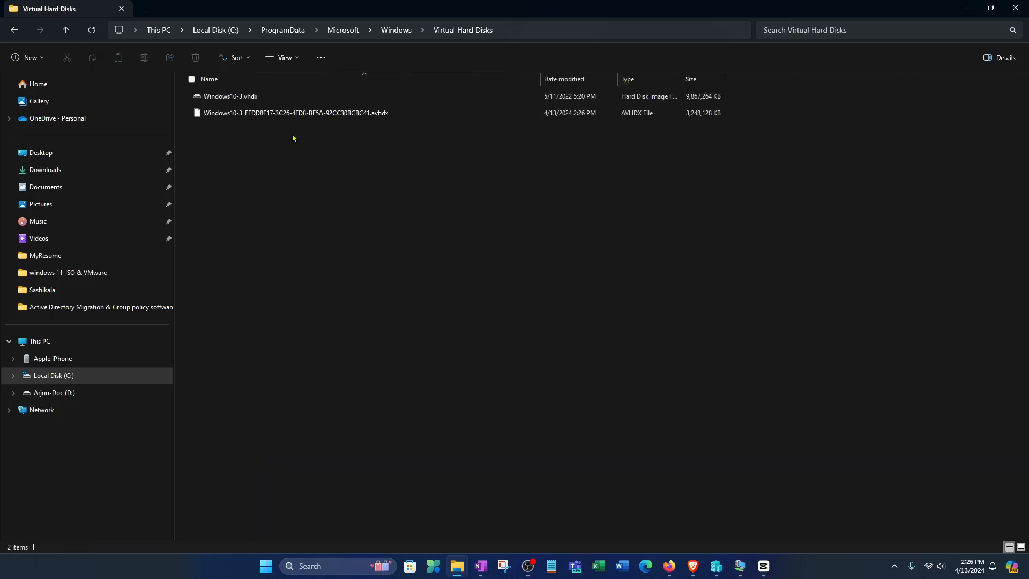
left_click(233, 101)
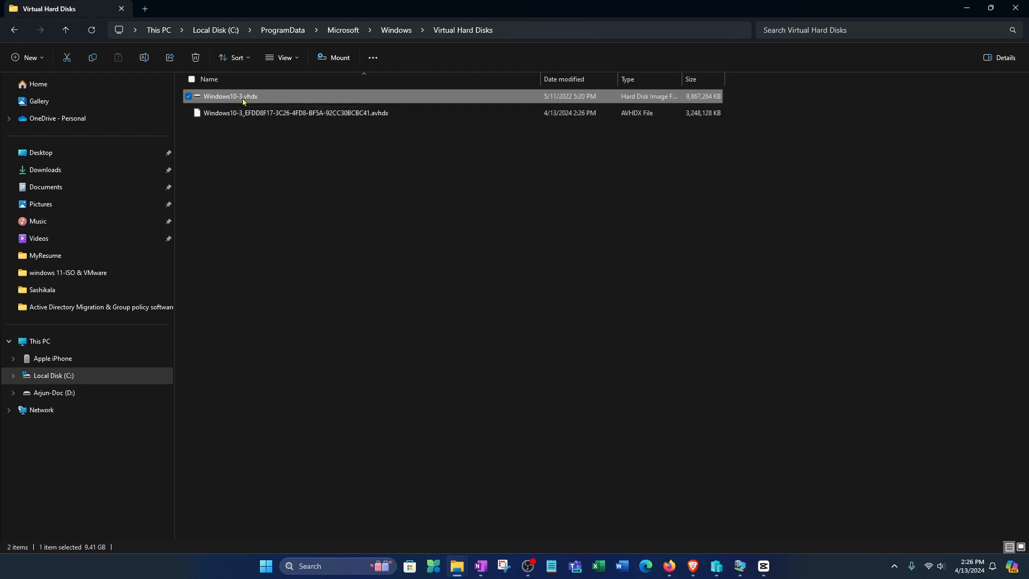
left_click(966, 177)
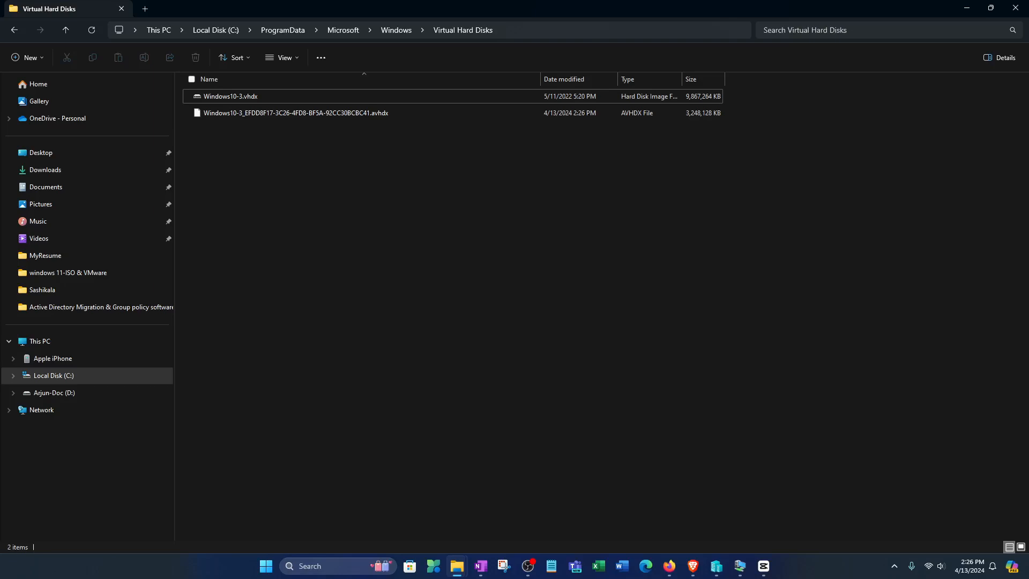
Close File Explorer and get VM setup past region United States, the license, and the account password
left_click(1018, 10)
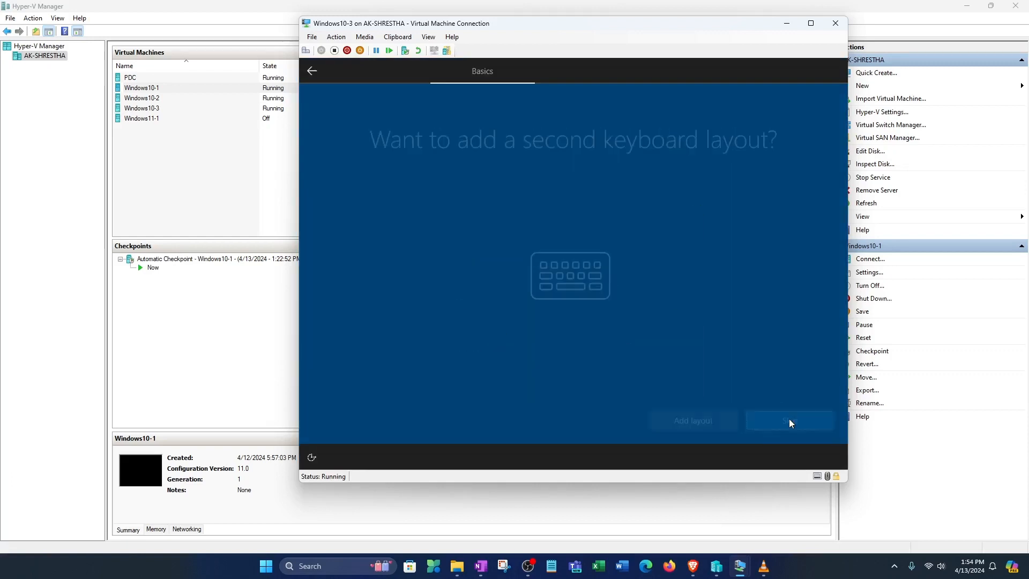
left_click(789, 419)
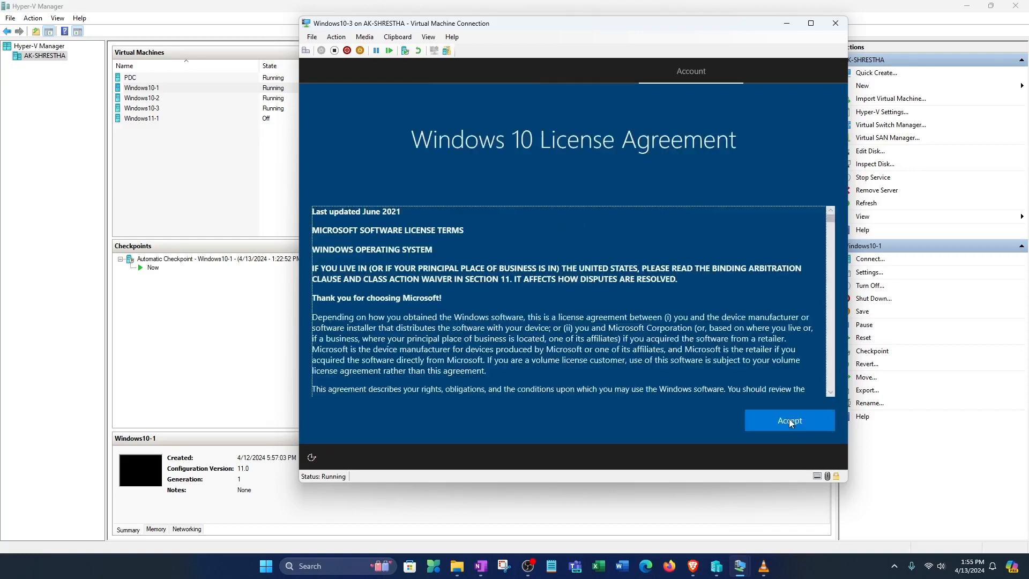
left_click(789, 420)
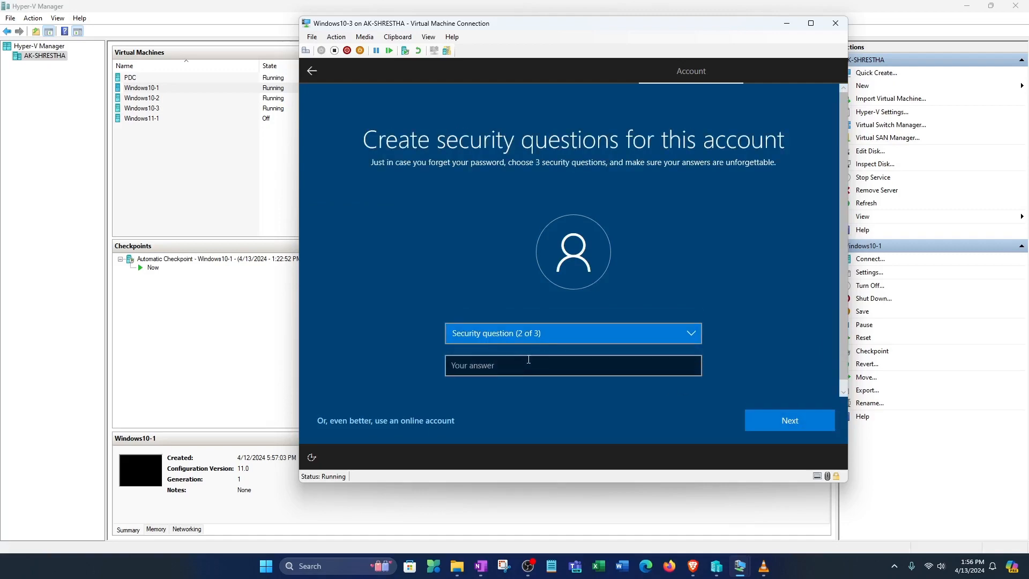
left_click(535, 333)
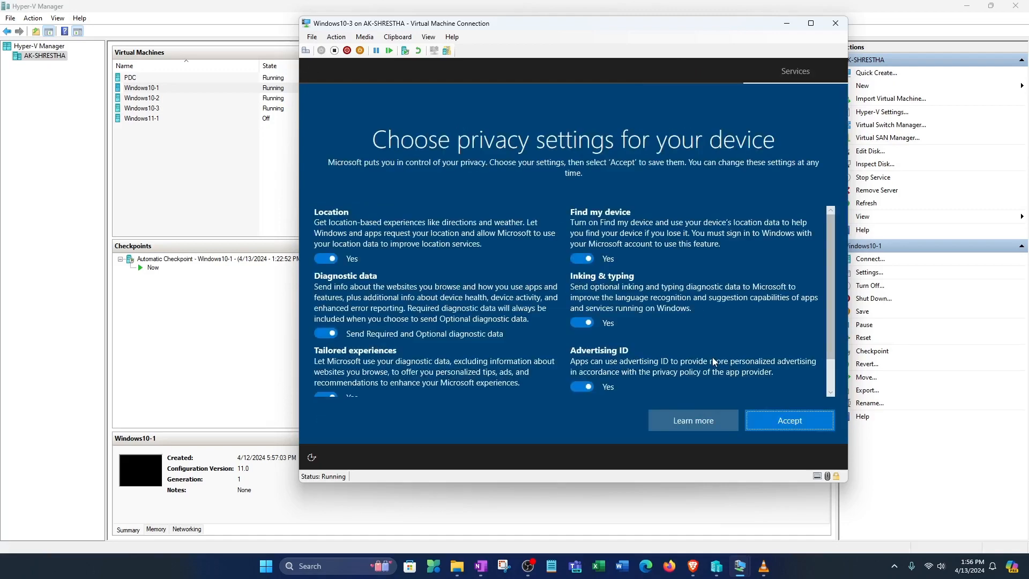
left_click(816, 422)
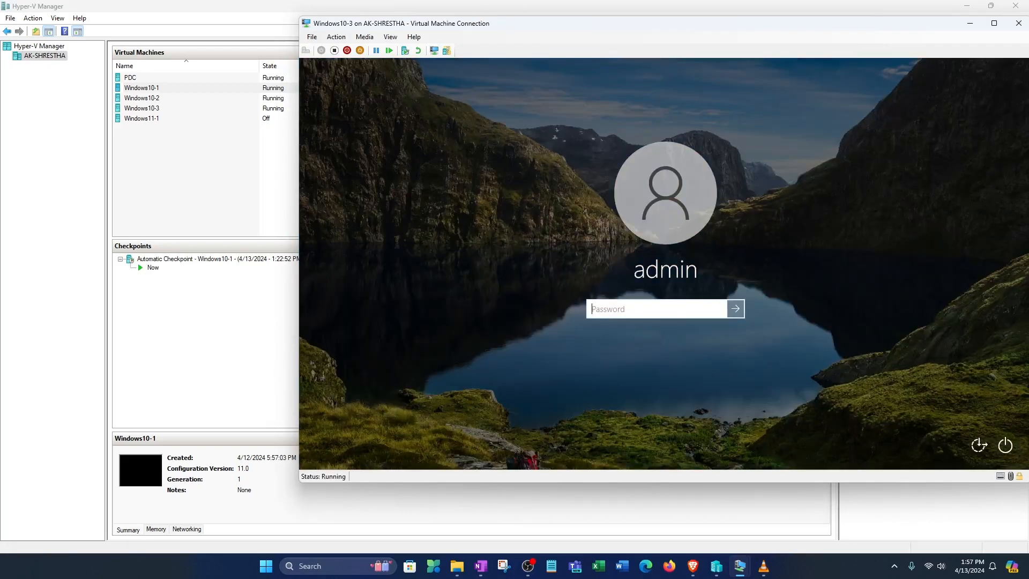
Sign in to Windows10-3 with the account password and show its desktop full screen
type("p")
type("assword")
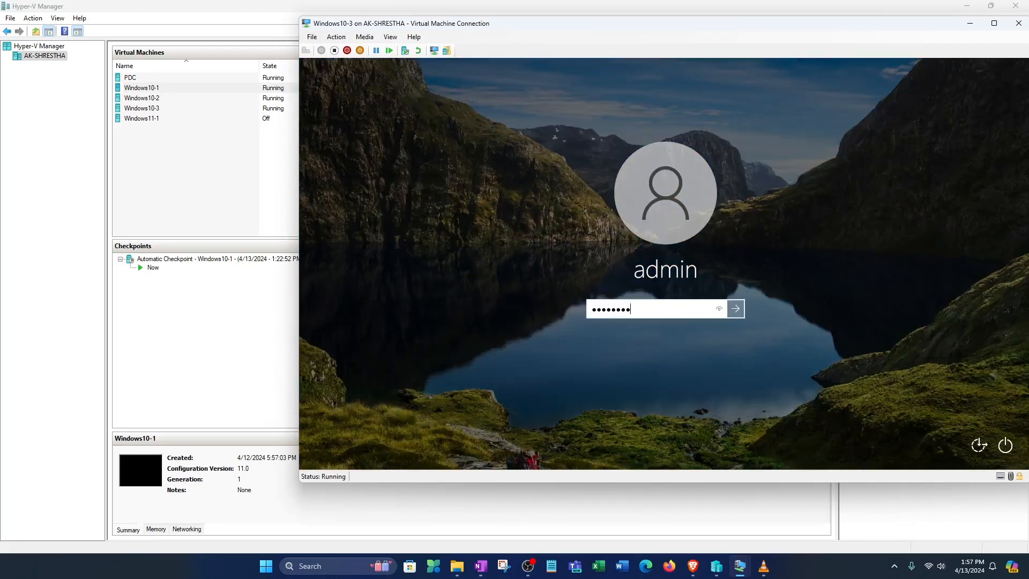
key("Return")
left_click_drag(652, 24, 545, 25)
left_click(968, 7)
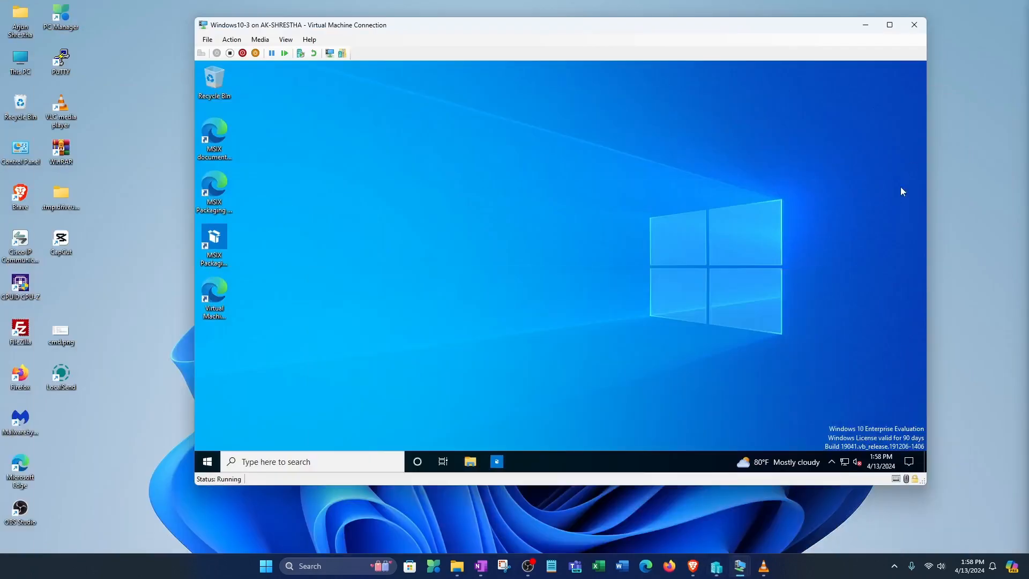
left_click(892, 20)
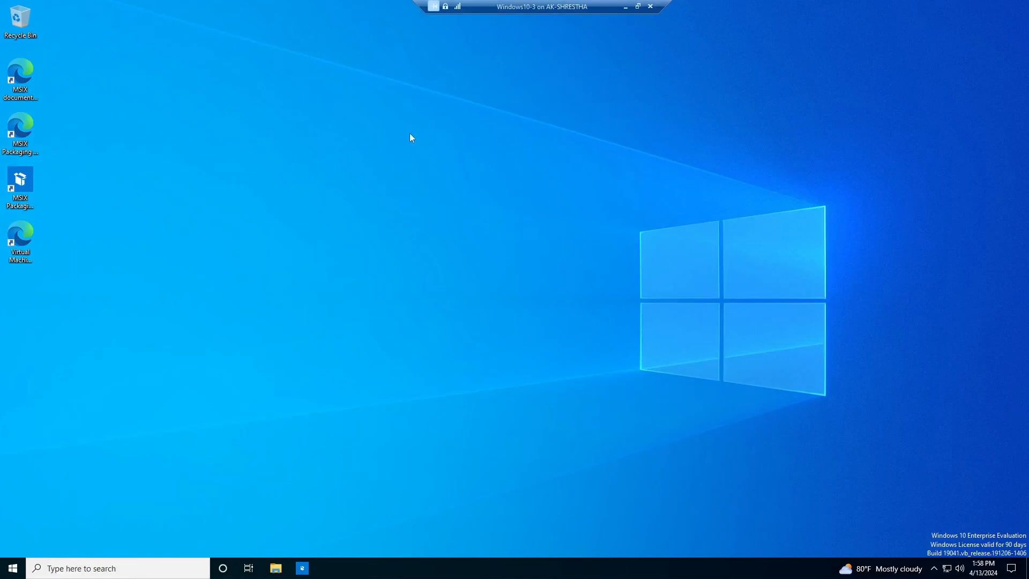
Refresh the desktop and open System Properties with sysdm.cpl
right_click(442, 187)
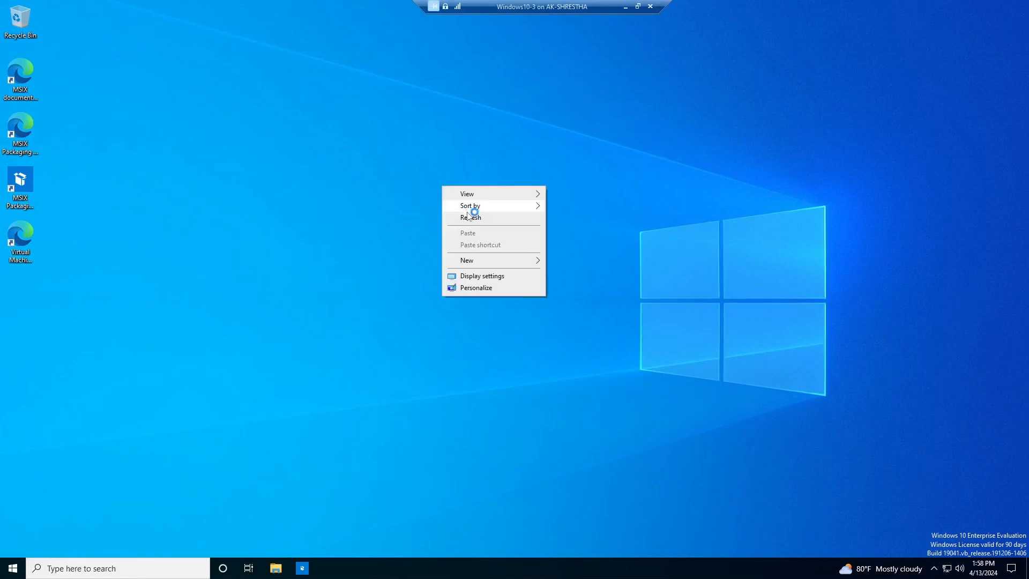
left_click(471, 217)
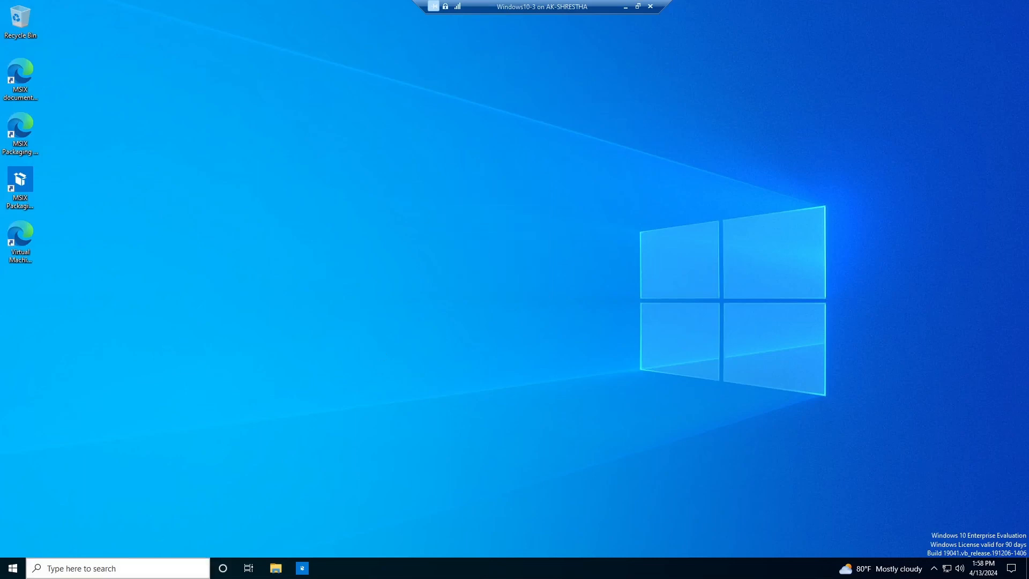
left_click(137, 571)
type("sysdm.cpl")
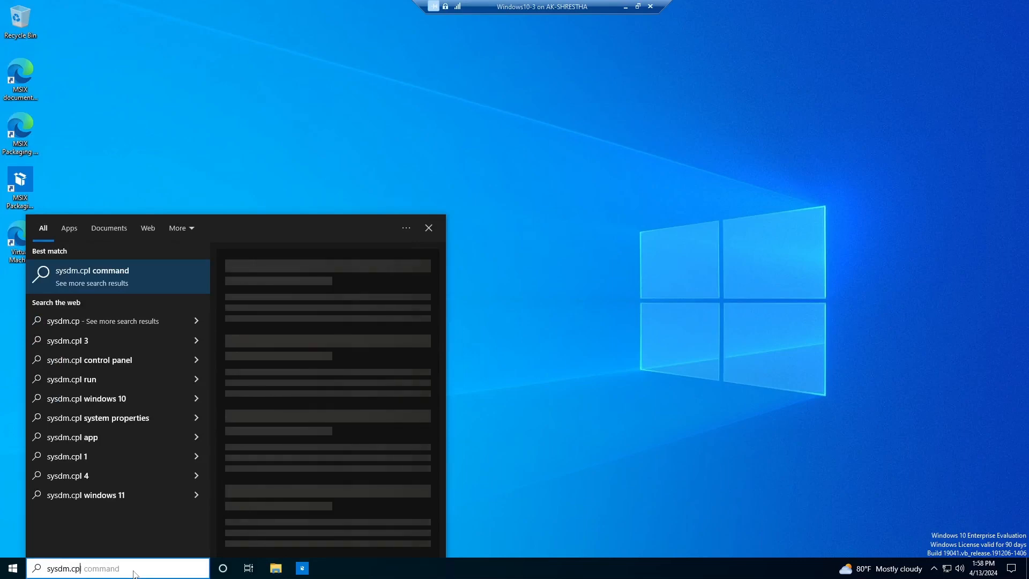
key("Return")
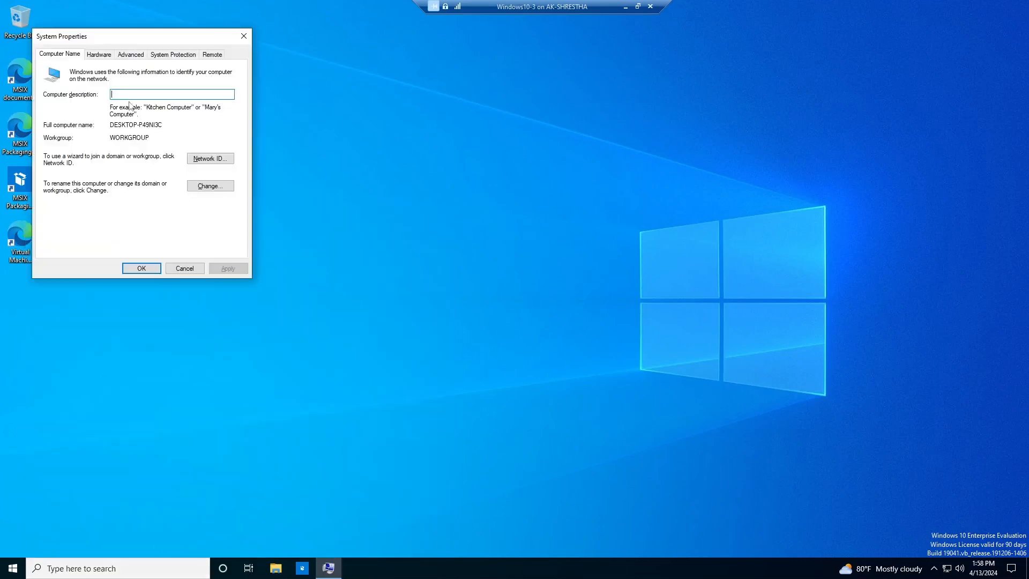
left_click_drag(149, 33, 569, 96)
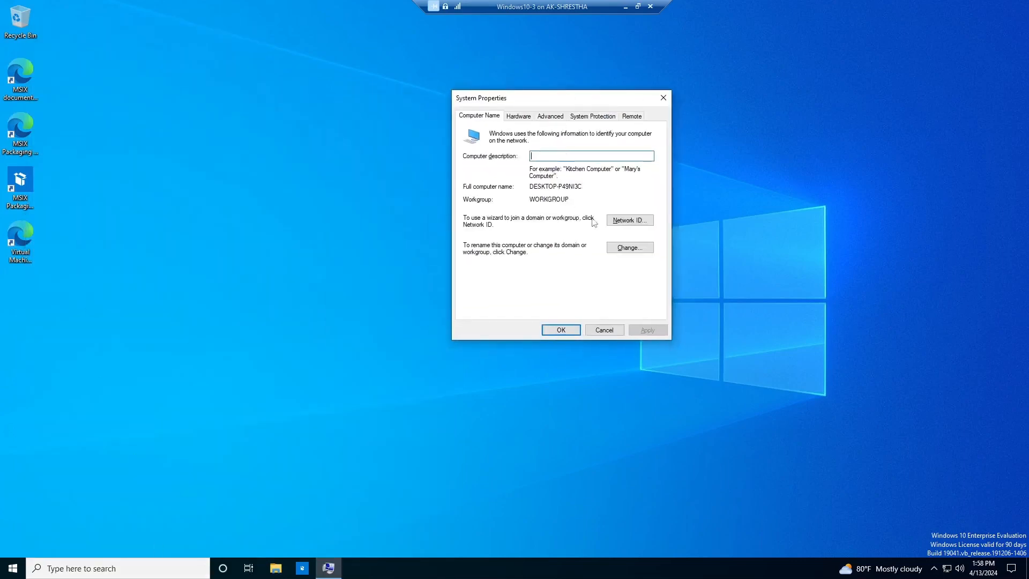
Change the computer name to Win-3 and choose Restart Later
left_click(626, 247)
left_click_drag(518, 179, 468, 179)
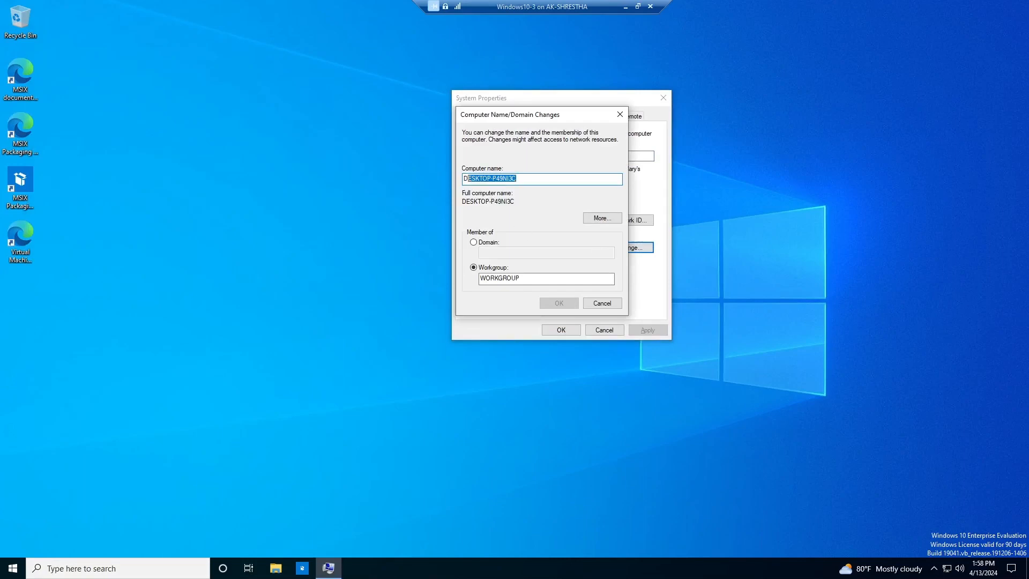
type("Wi")
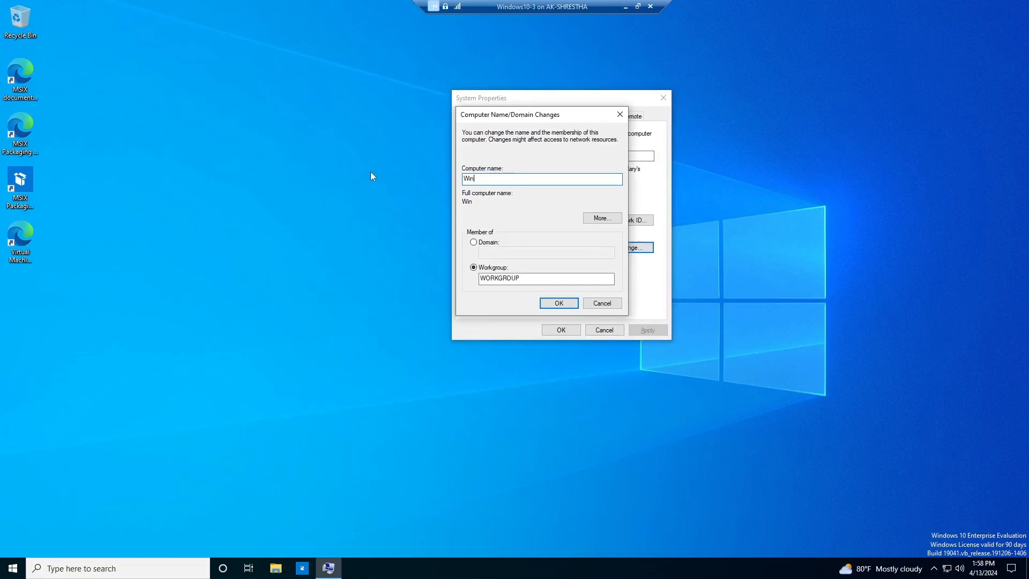
type("n-3")
key("Return")
left_click(590, 301)
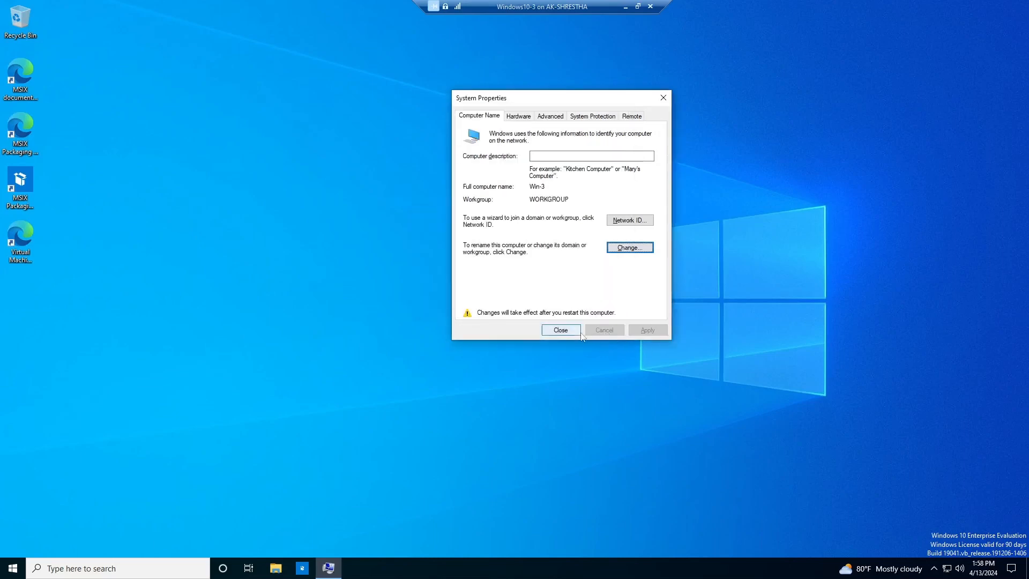
left_click(560, 330)
left_click(587, 300)
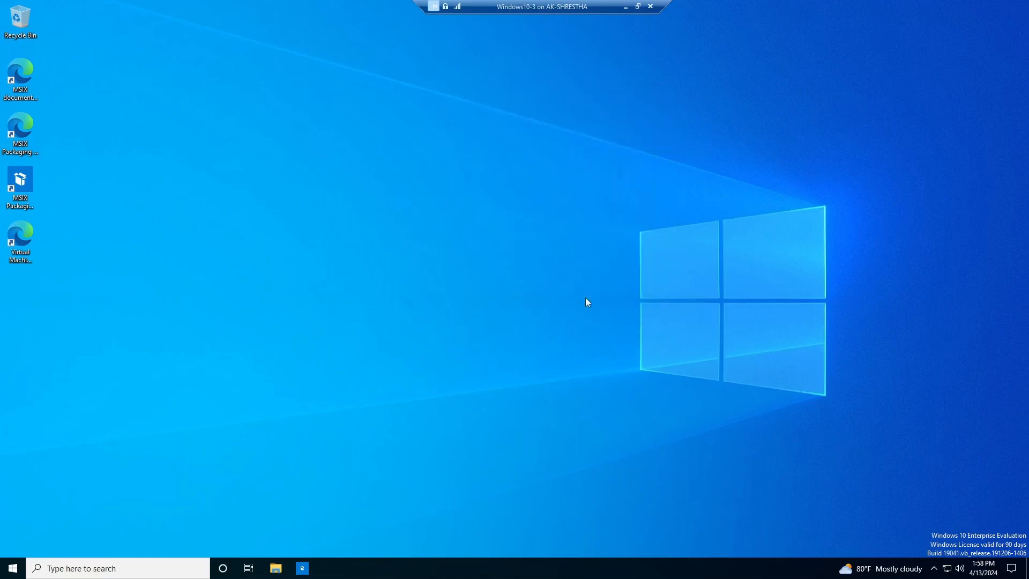
Open the Ethernet adapter's properties via ncpa.cpl and disable IPv6
left_click(193, 569)
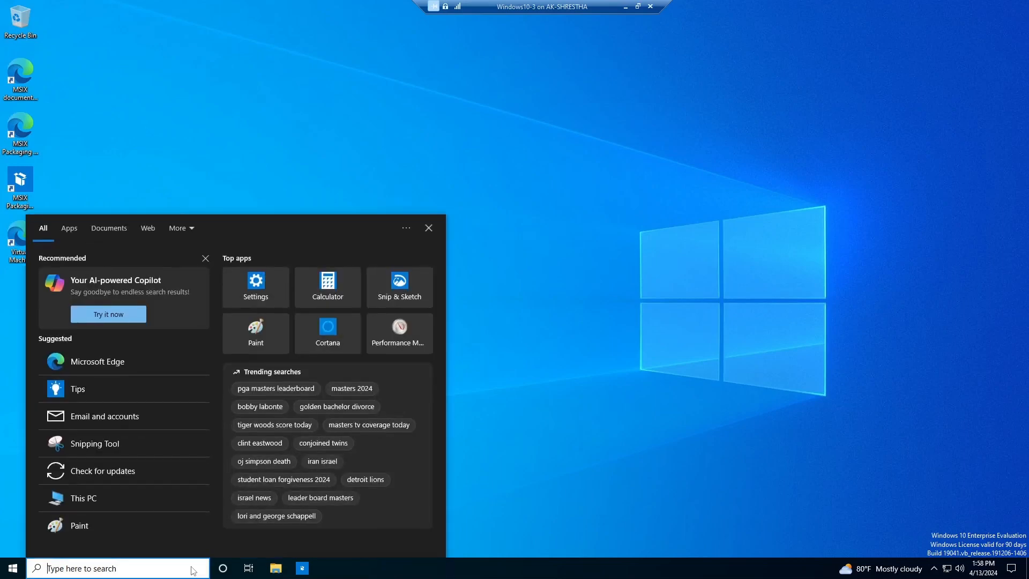
type("ncpa.cpl")
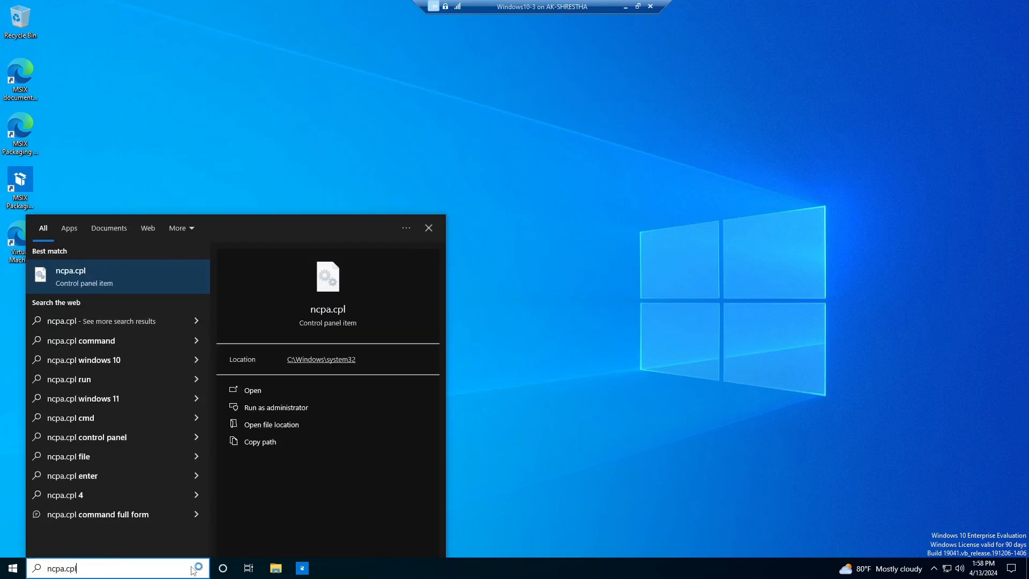
key("Return")
right_click(304, 193)
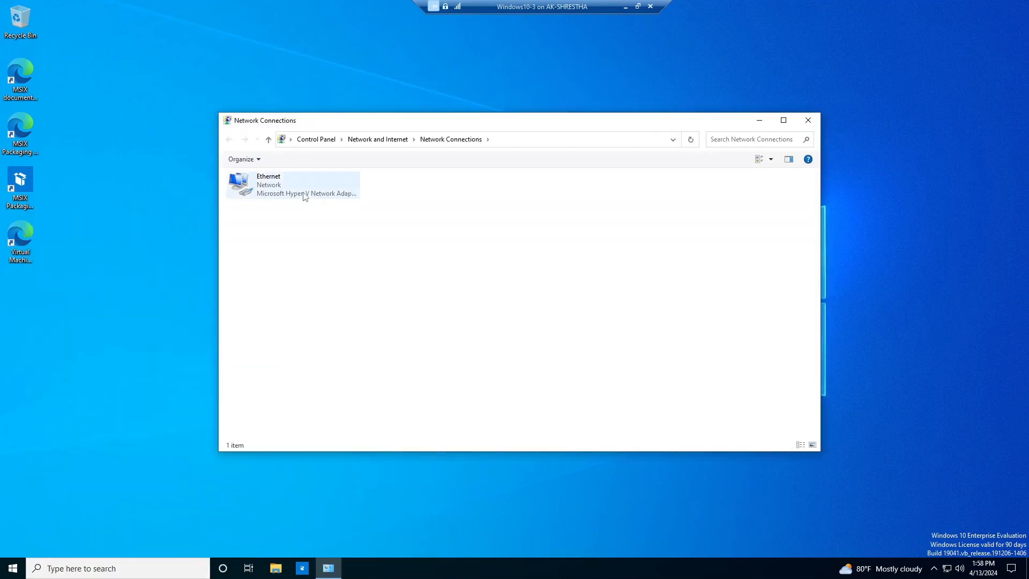
left_click(336, 294)
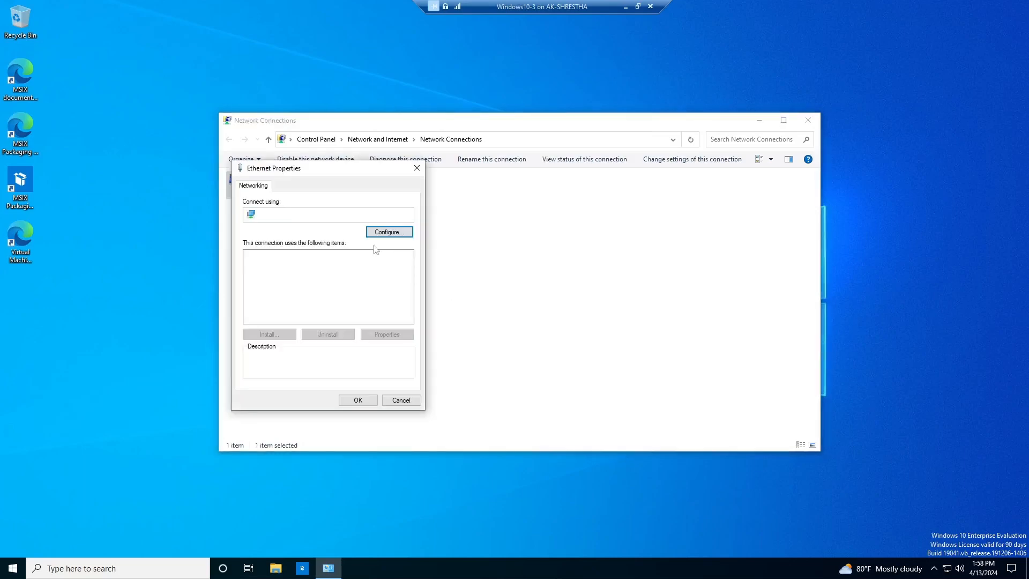
left_click_drag(347, 173, 541, 137)
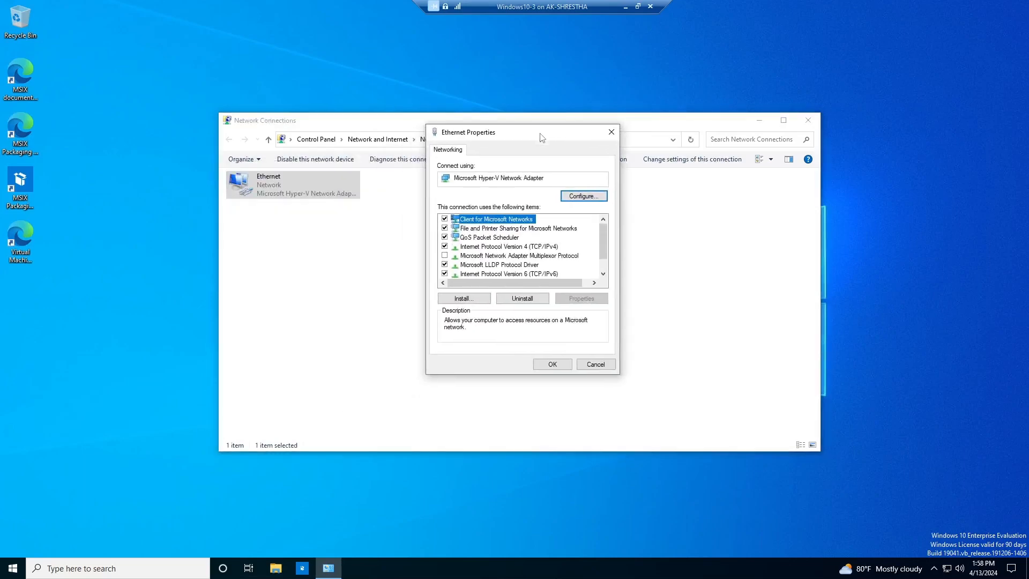
left_click(445, 274)
Set static IPv4 192.168.0.103/255.255.255.0, gateway 192.168.0.1, DNS 192.168.0.10
left_click(520, 247)
left_click(579, 298)
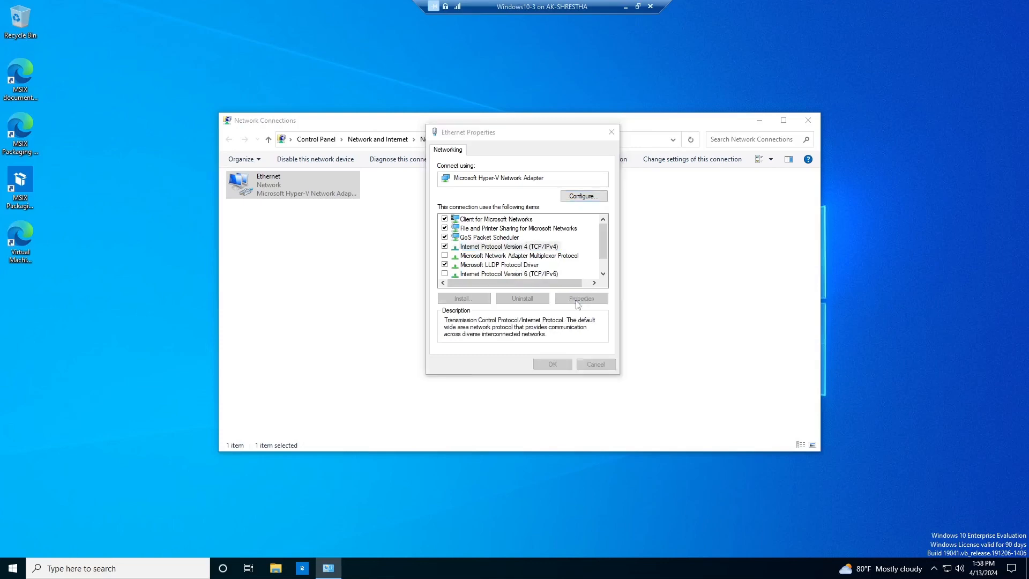
left_click(482, 250)
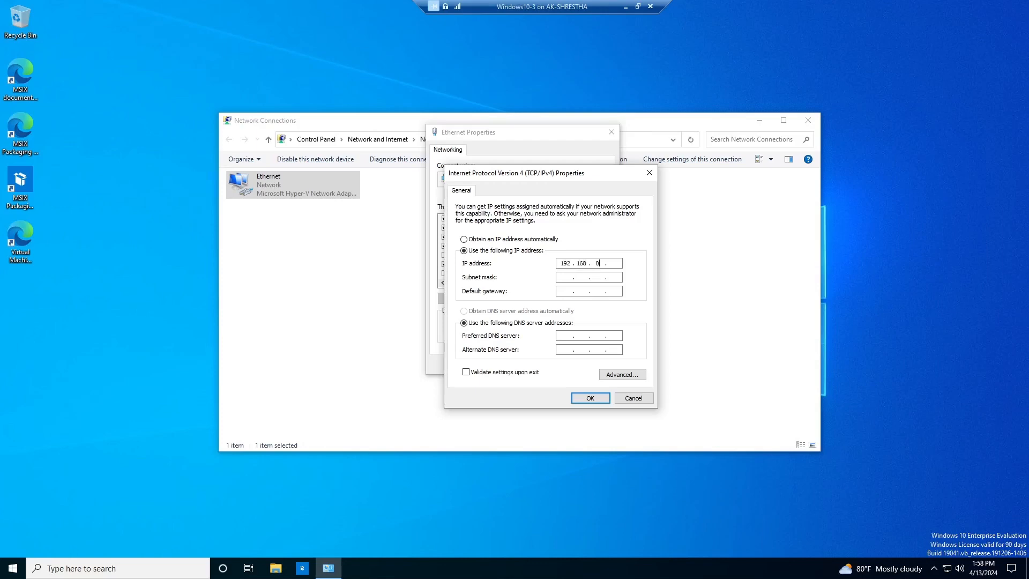
key("Tab")
key("Tab")
key("Tab")
key("Tab")
left_click(590, 397)
left_click(560, 367)
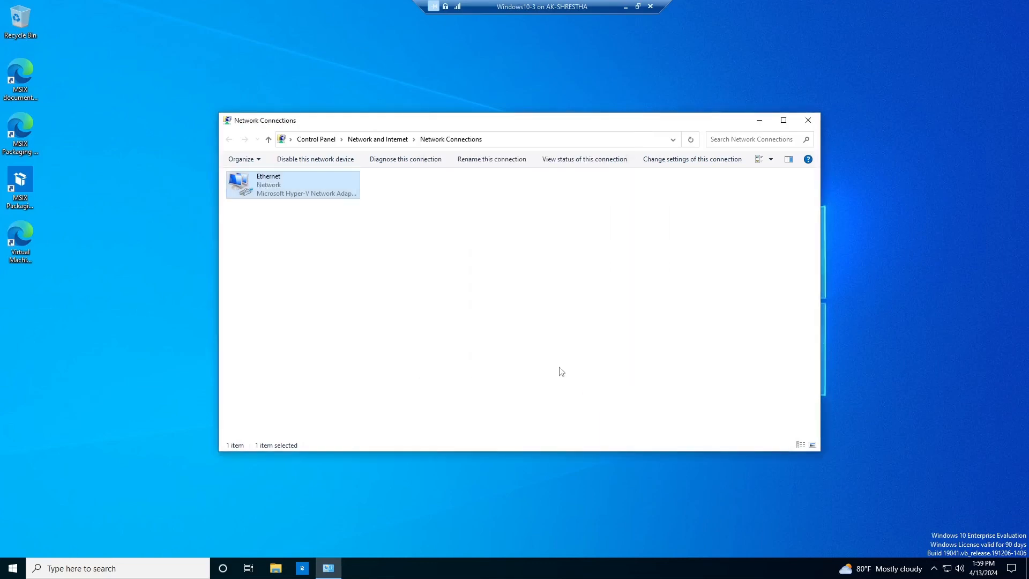
Refresh the Network Connections list twice and close the window
right_click(599, 250)
left_click(628, 293)
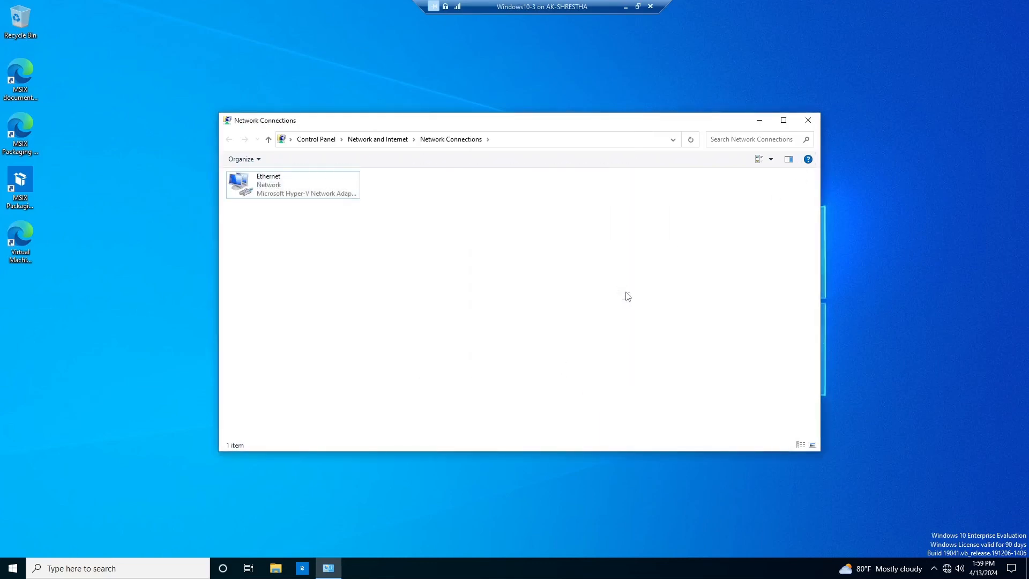
right_click(565, 248)
left_click(595, 292)
left_click(804, 124)
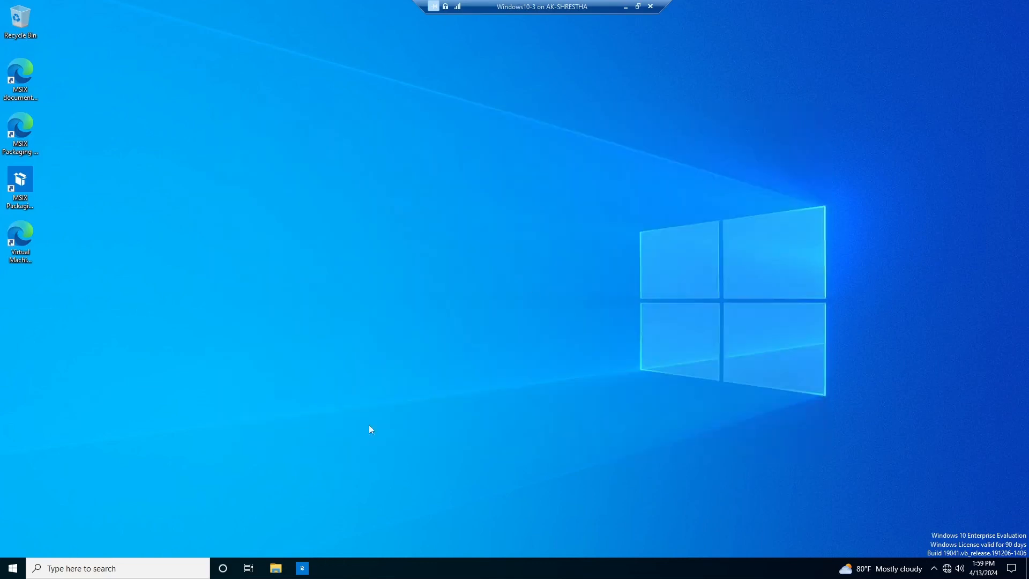
Restart the Windows 10 VM from the Start menu power options
left_click(13, 567)
left_click(20, 547)
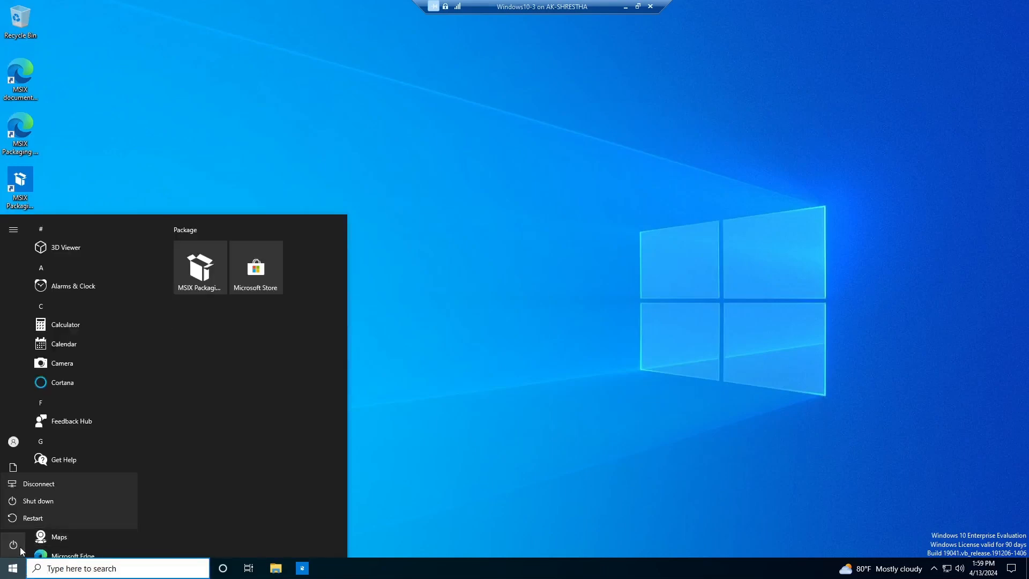
left_click(31, 519)
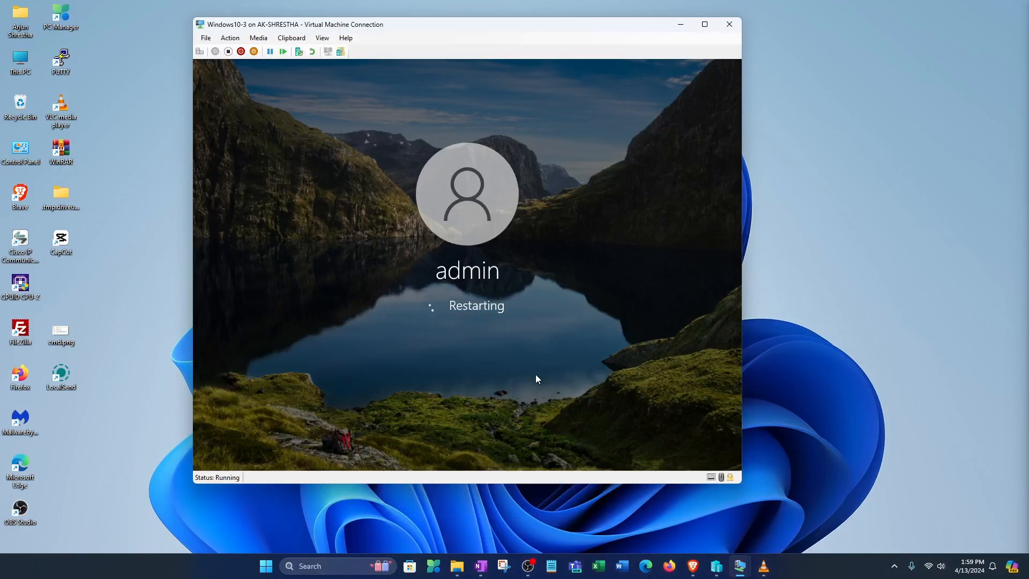
left_click(881, 121)
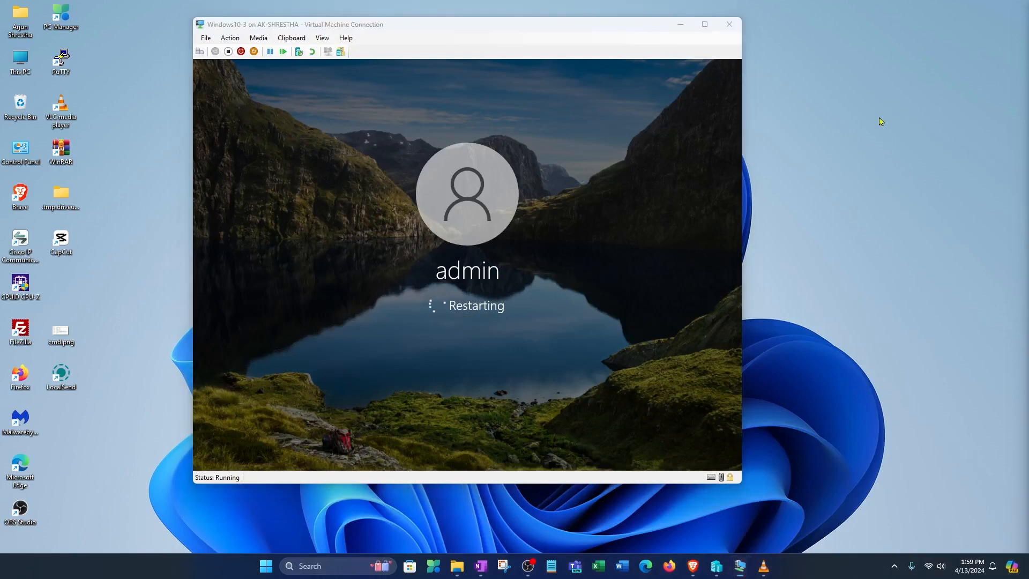
right_click(879, 118)
left_click(898, 166)
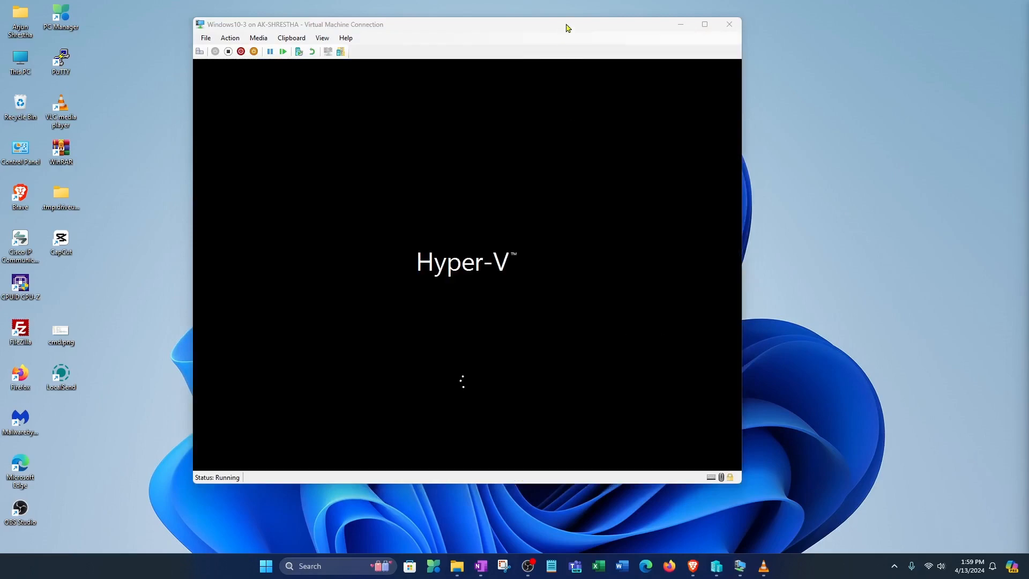
left_click_drag(565, 25, 685, 20)
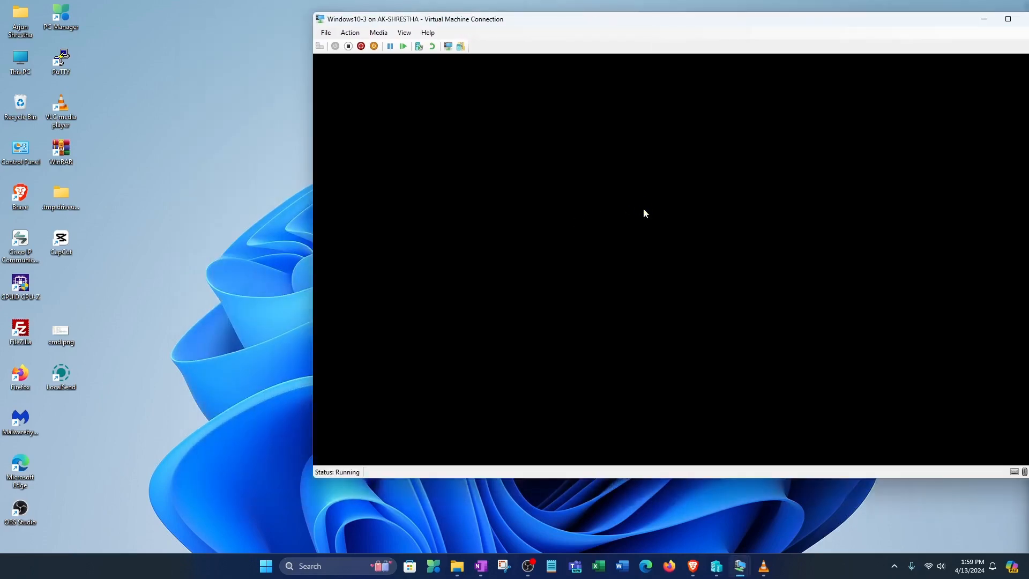
Sign back in with the account password and make the VM fill the screen
type("•")
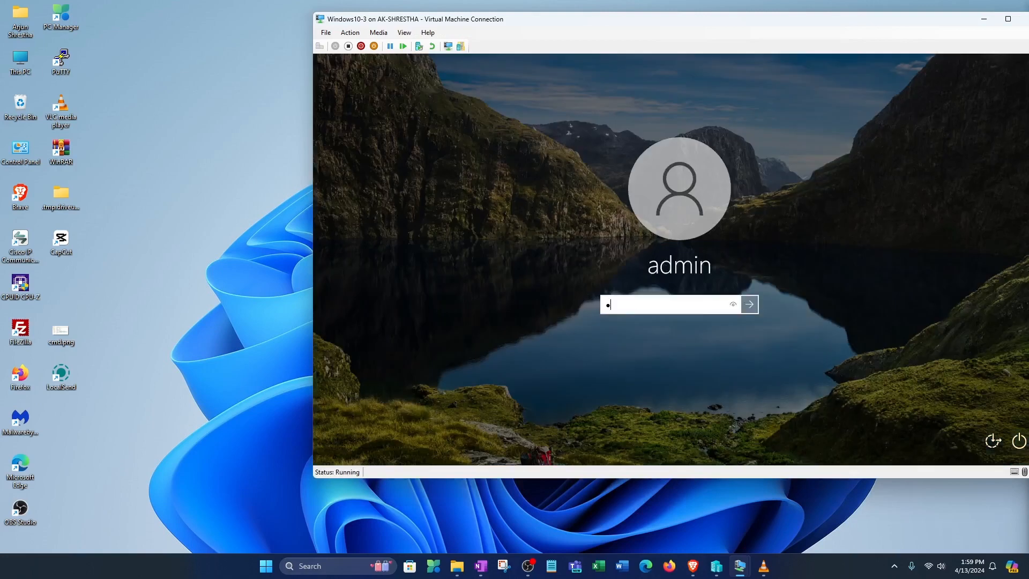
key("Return")
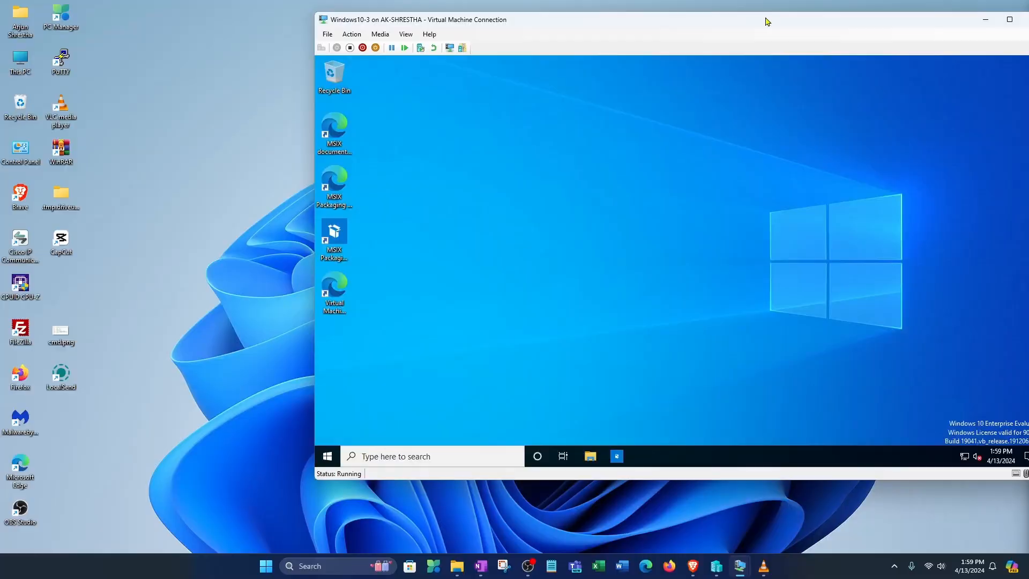
double_click(766, 20)
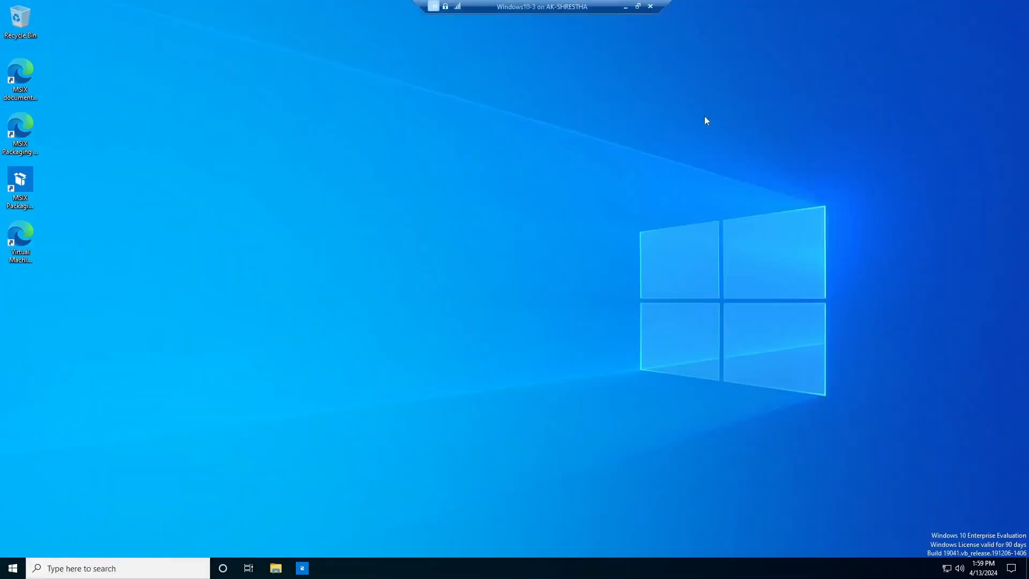
Refresh the Win-3 desktop and open System Properties with sysdm.cpl
right_click(599, 204)
left_click(621, 234)
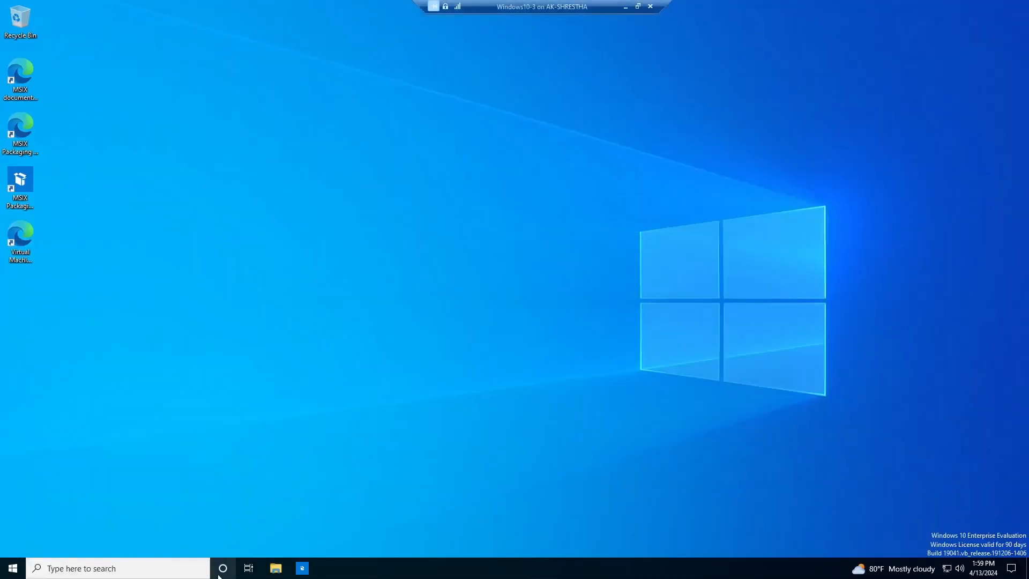
key("super+s")
type("sys")
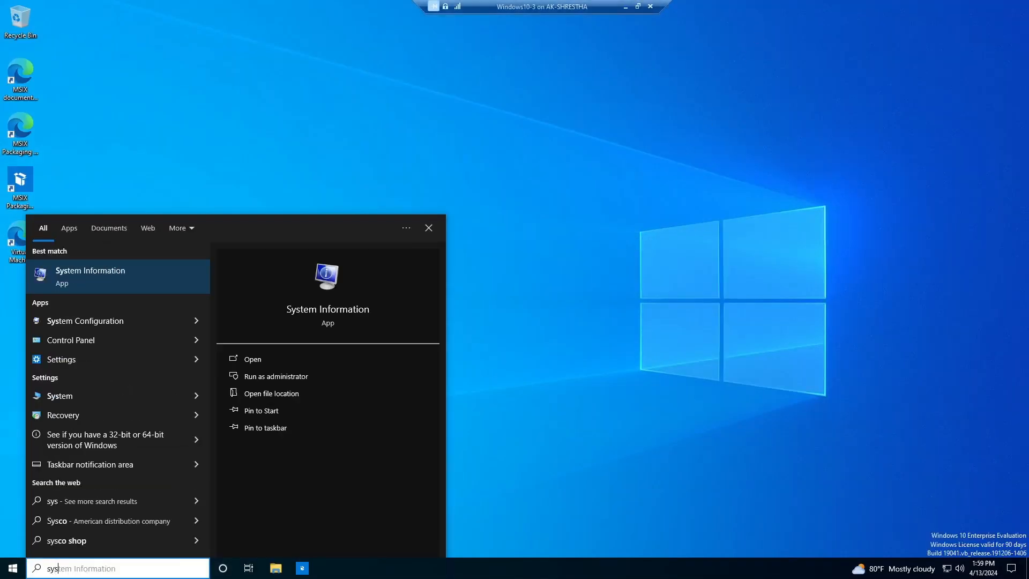
type("dm.cpl")
key("Return")
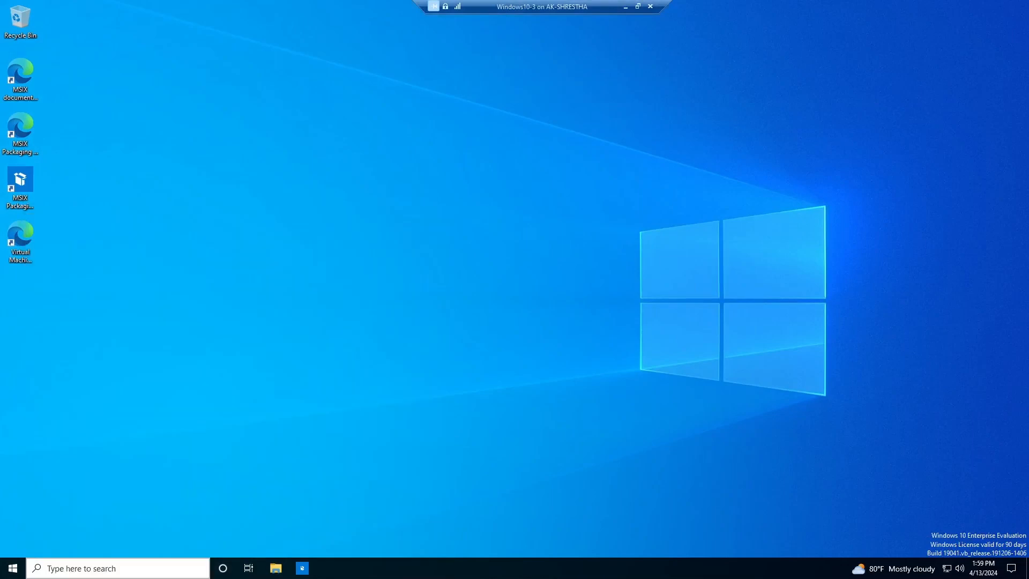
Join Win-3 to the akshrestha.com domain using the domain administrator credentials
left_click(280, 256)
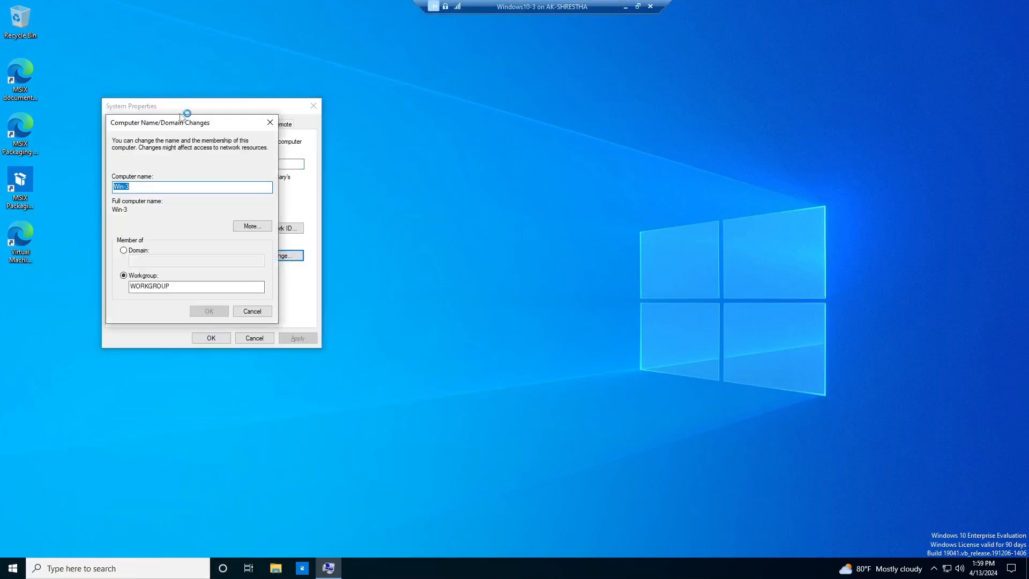
left_click_drag(460, 134, 606, 134)
left_click(485, 266)
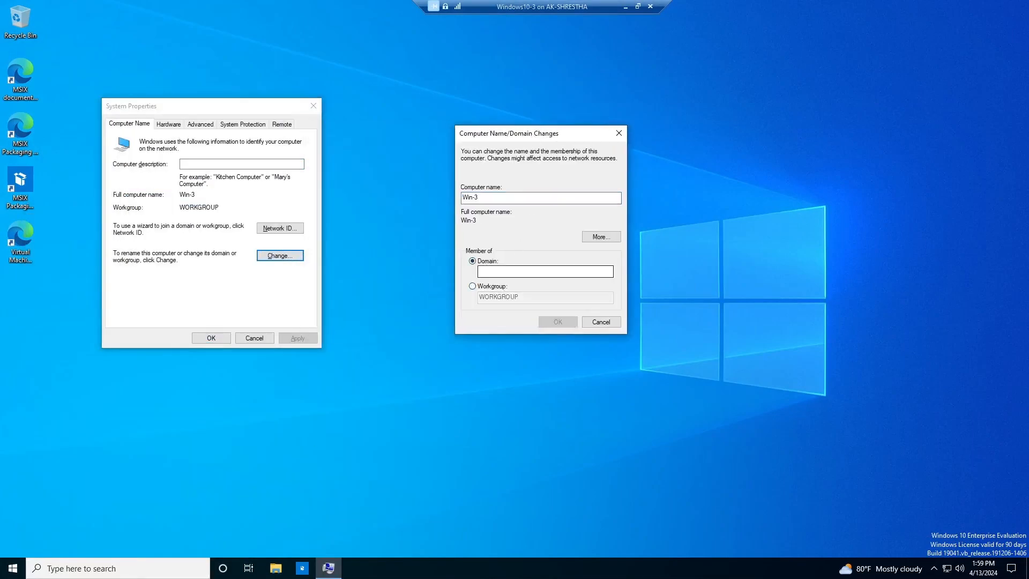
type("akshrestha.com")
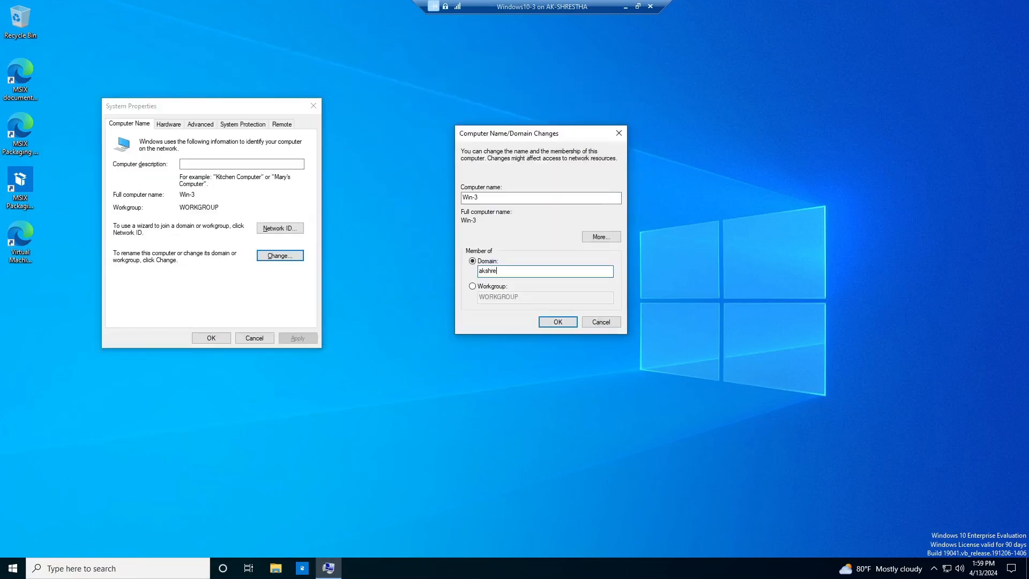
left_click(568, 321)
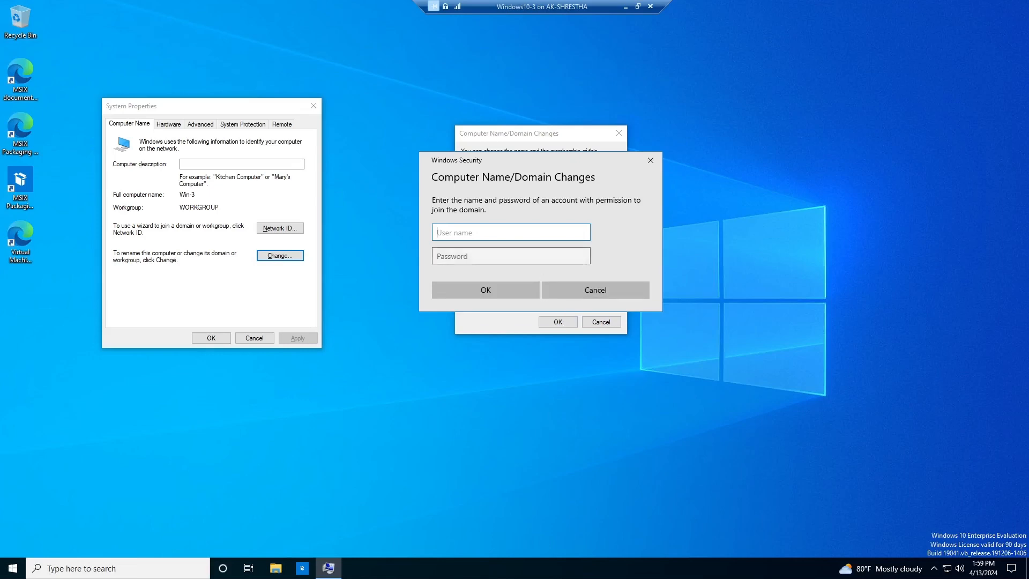
type("administrator")
key("Tab")
type("•")
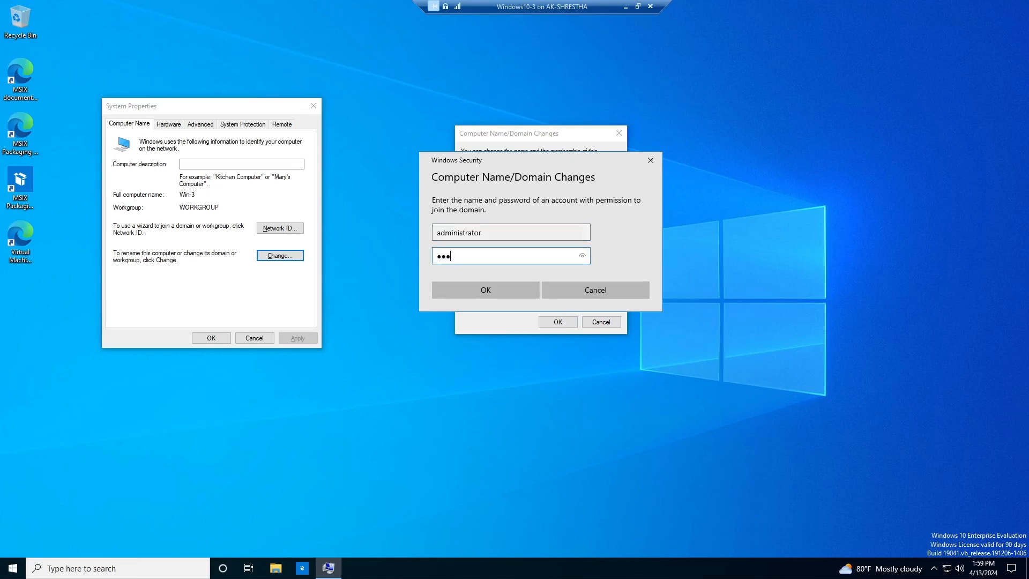
type("••••••")
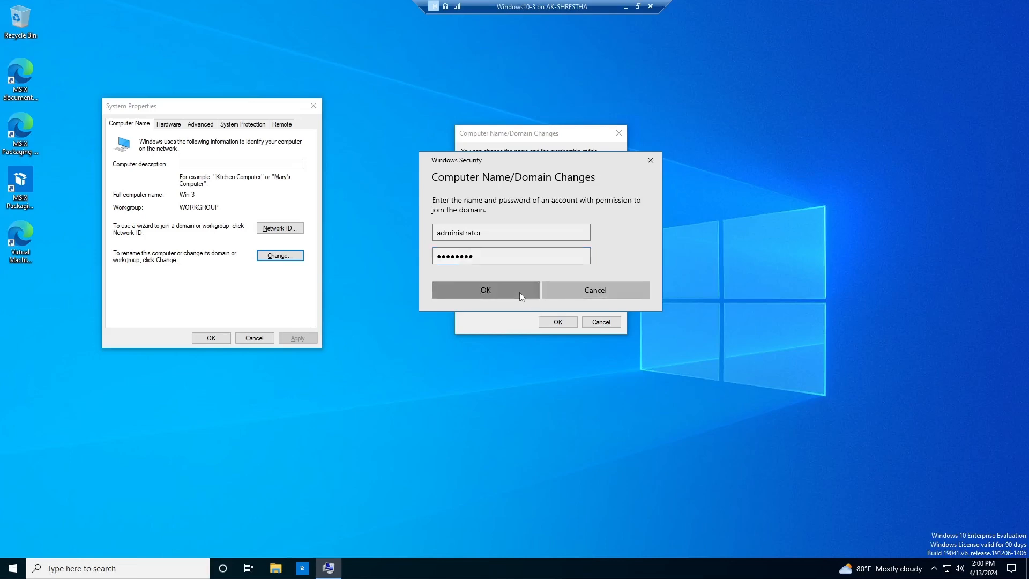
left_click(519, 291)
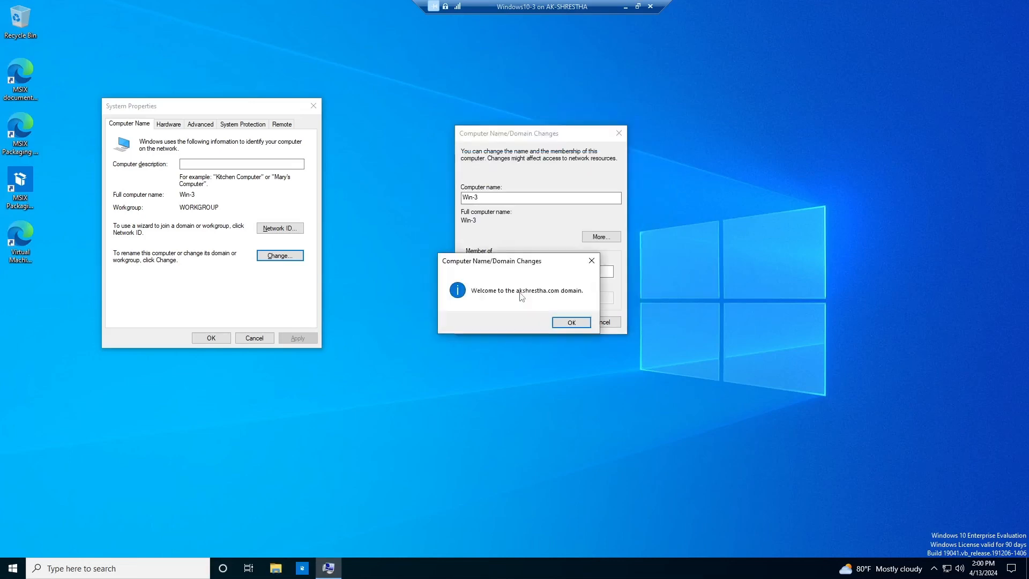
Acknowledge the domain welcome, restart Win-3 now, and switch to the PDC server VM
left_click(571, 324)
left_click(574, 299)
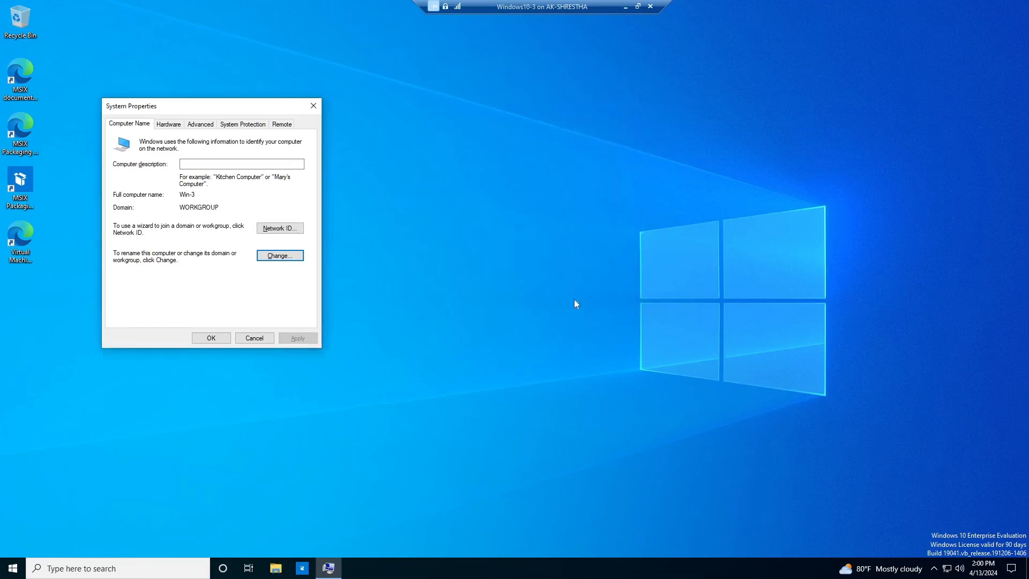
left_click(220, 341)
key("Return")
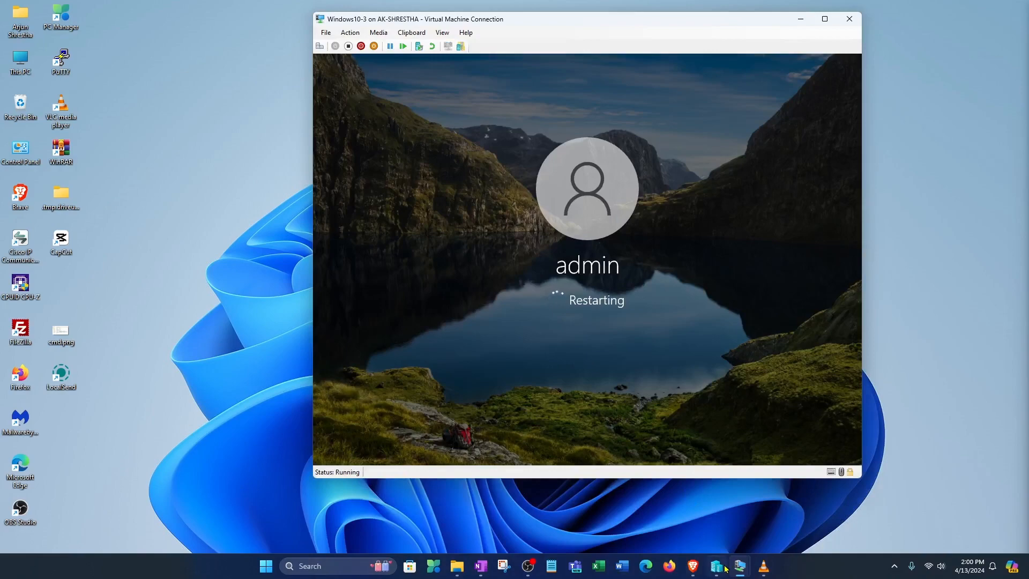
mouse_move(742, 565)
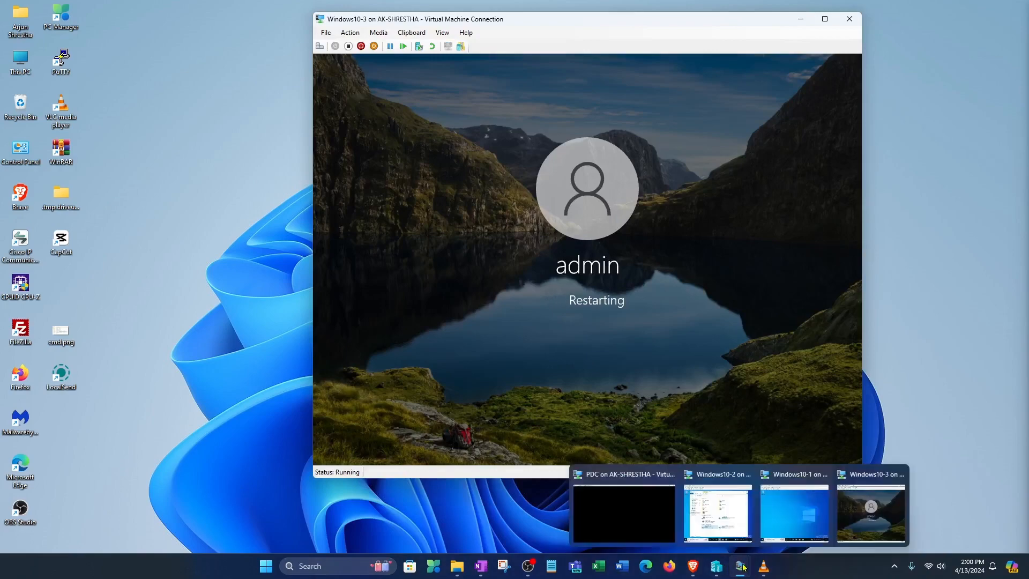
left_click(643, 509)
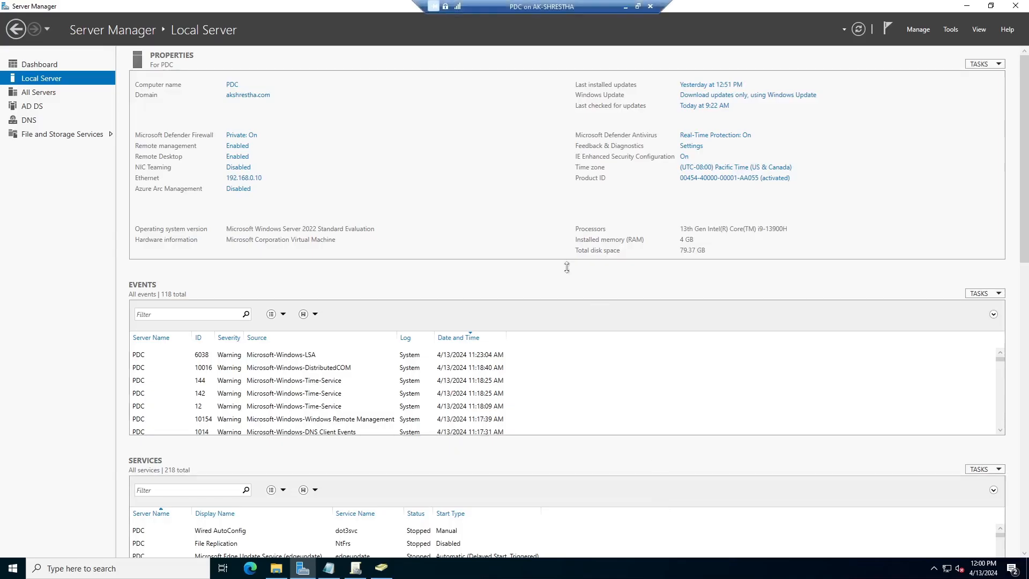
Enlarge Active Directory Users and Computers and add an HR_Dept OU beneath Employees
left_click(382, 569)
left_click_drag(462, 70, 666, 67)
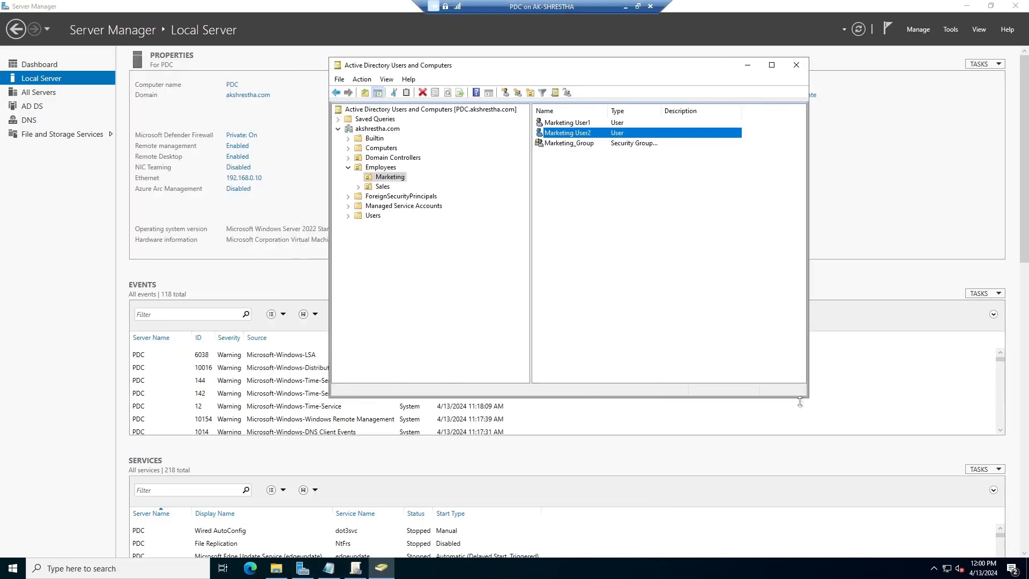
left_click_drag(804, 399, 864, 434)
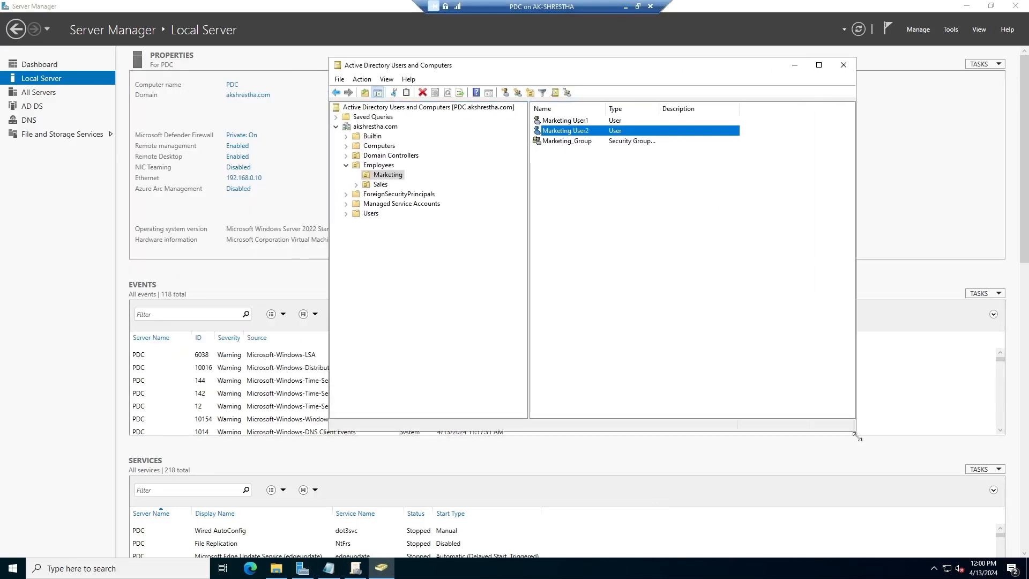
left_click(378, 166)
right_click(376, 168)
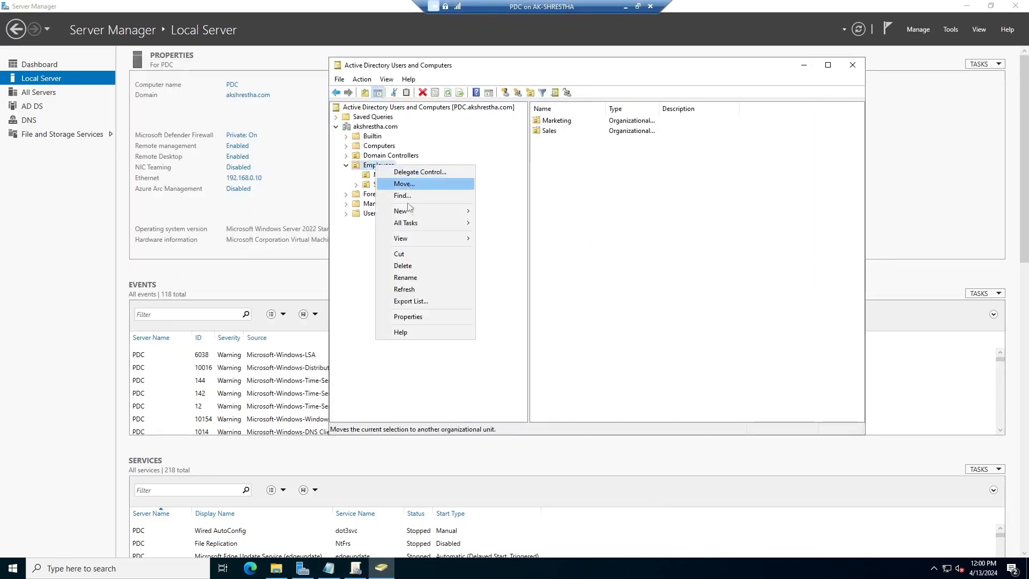
mouse_move(421, 212)
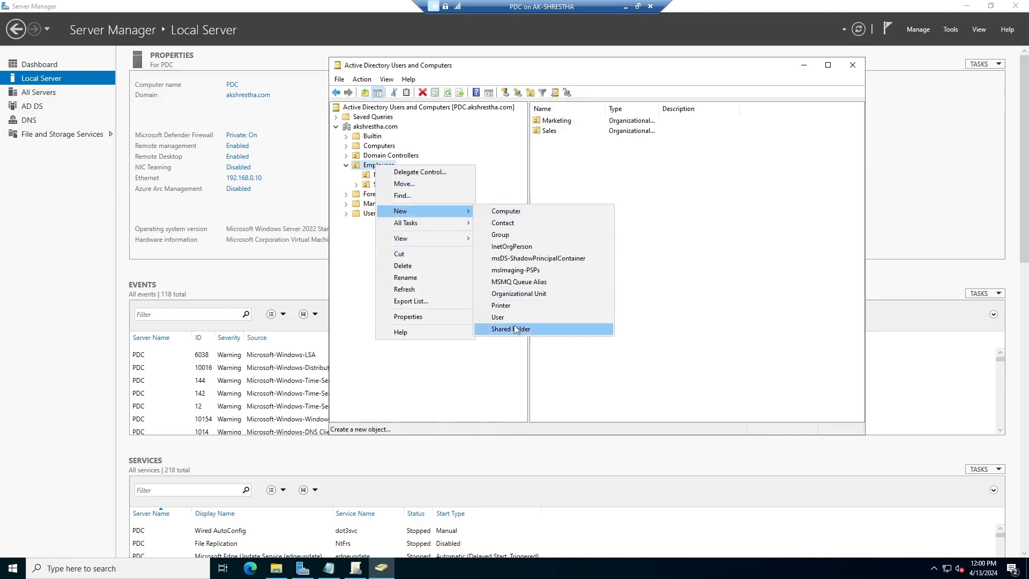
left_click(517, 294)
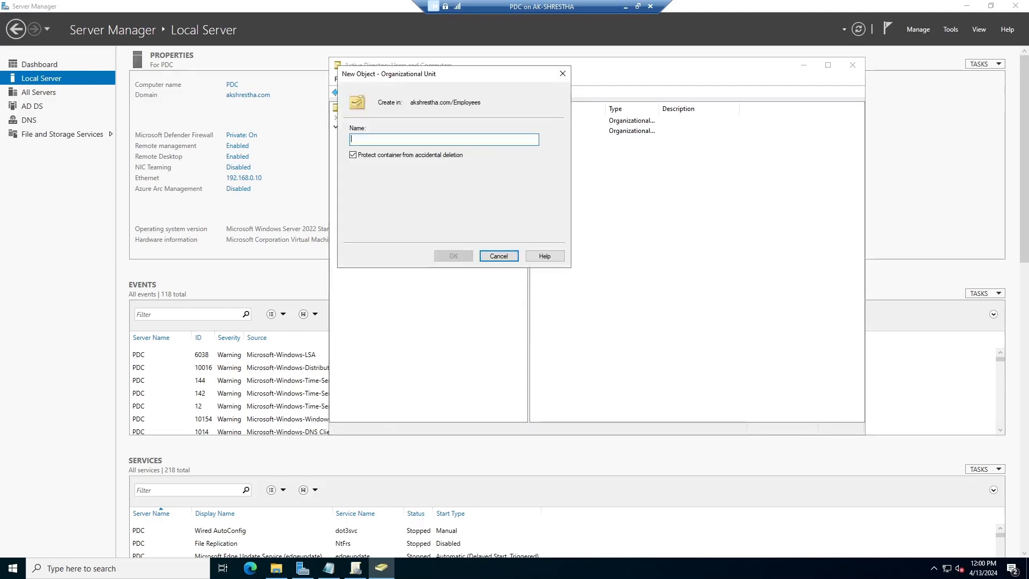
type("HR")
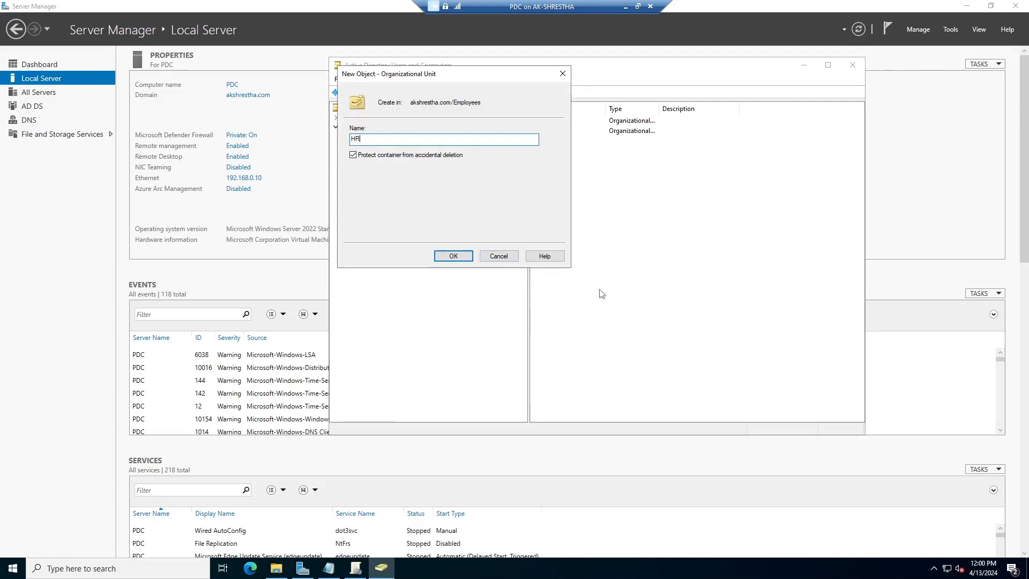
type("-")
key("BackSpace")
key("BackSpace")
left_click(453, 256)
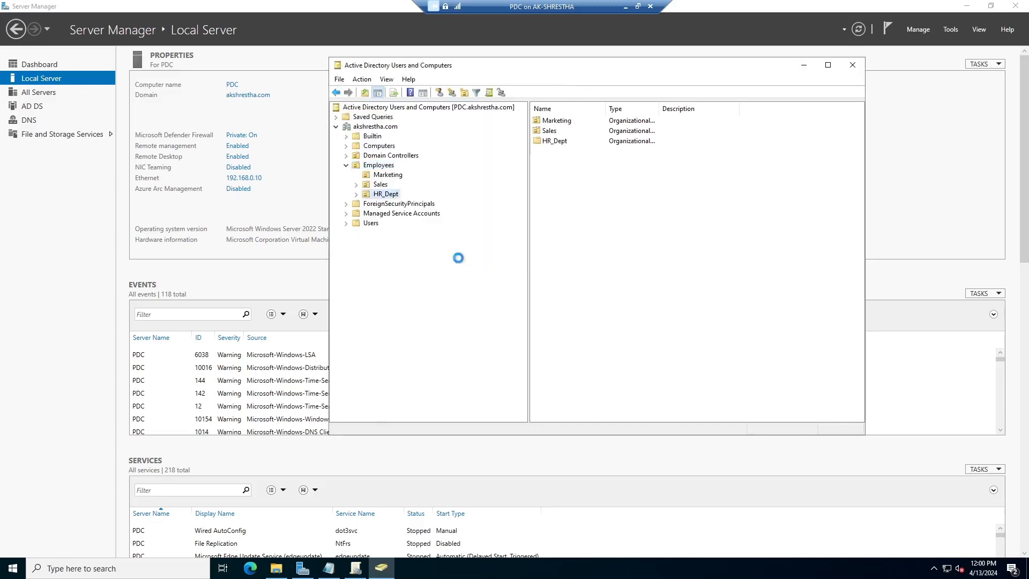
left_click(390, 194)
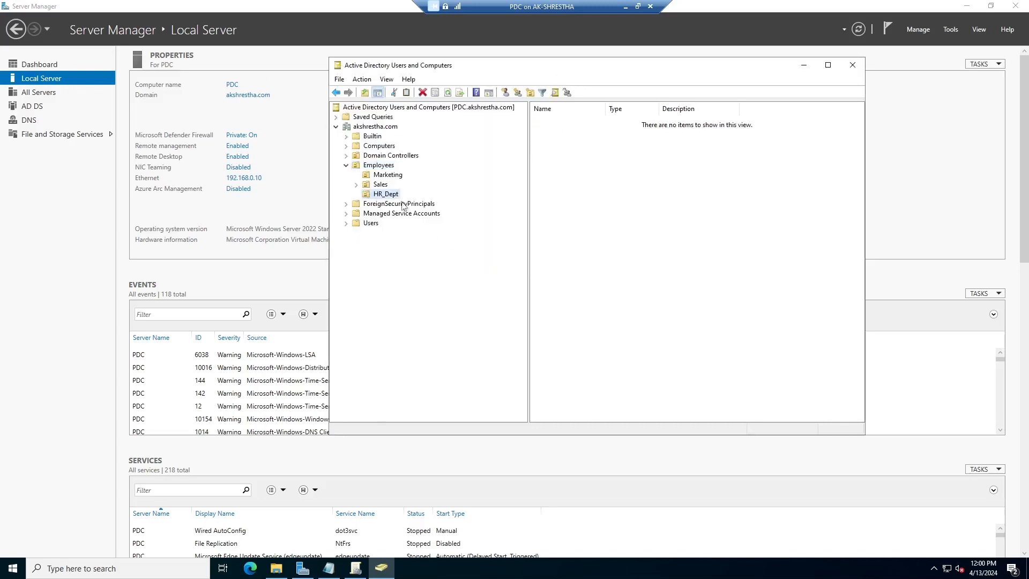
Start a new user in HR_Dept and enter the employee's first, last and logon names
left_click(505, 93)
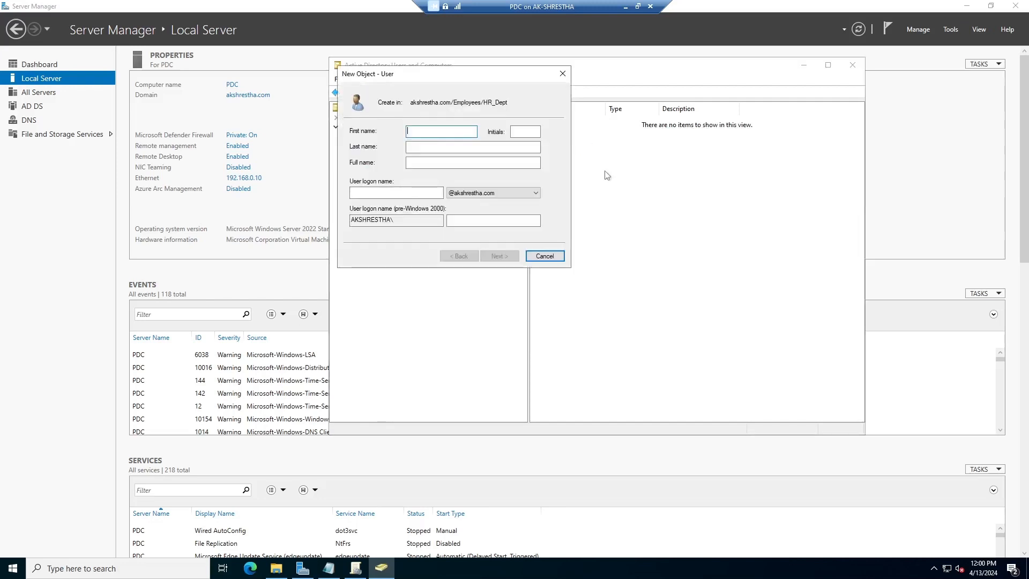
type("Sumina")
key("Tab")
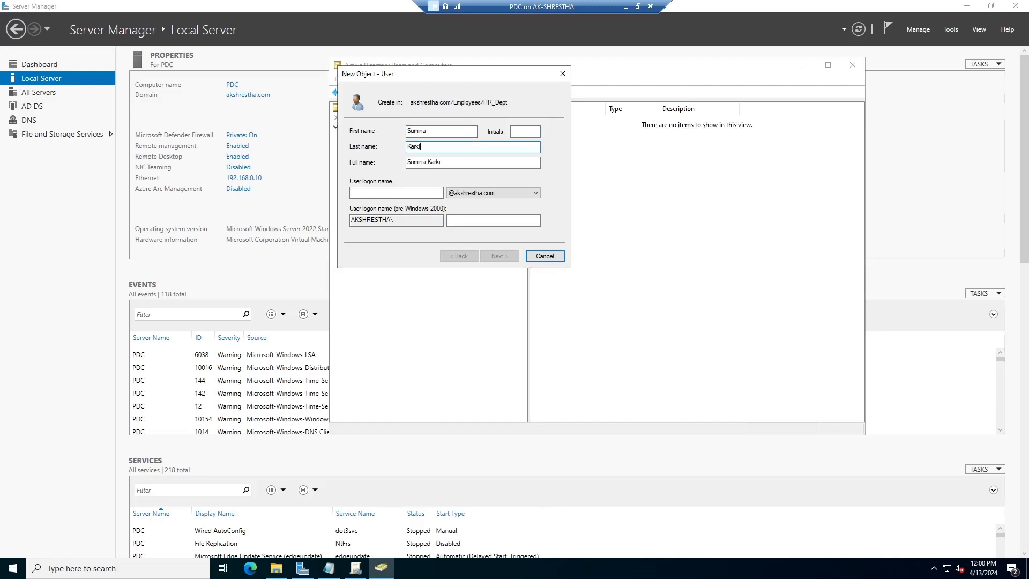
left_click(416, 194)
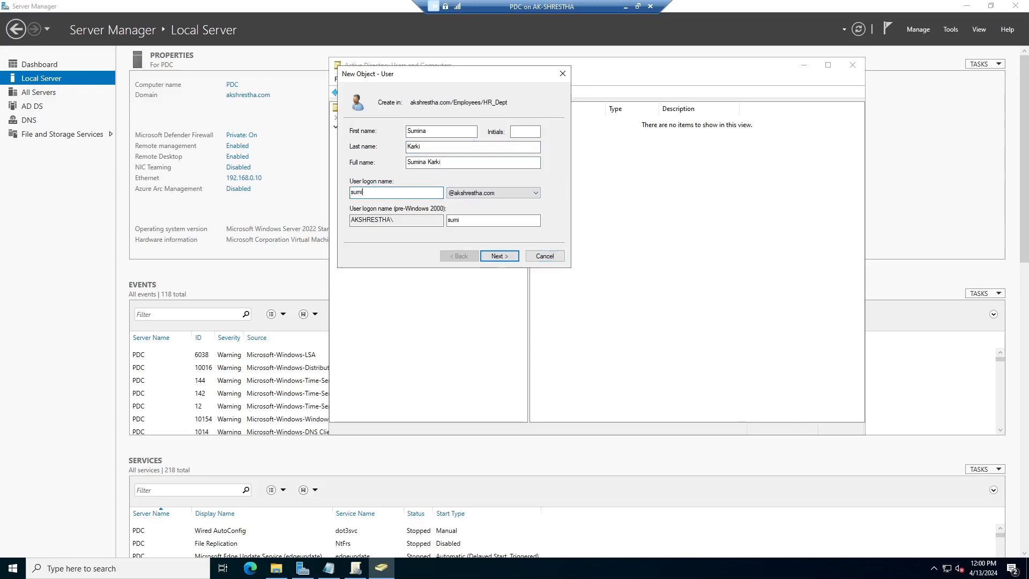
left_click(498, 256)
Set and confirm the user's password without requiring a change at next logon, then finish
left_click(398, 171)
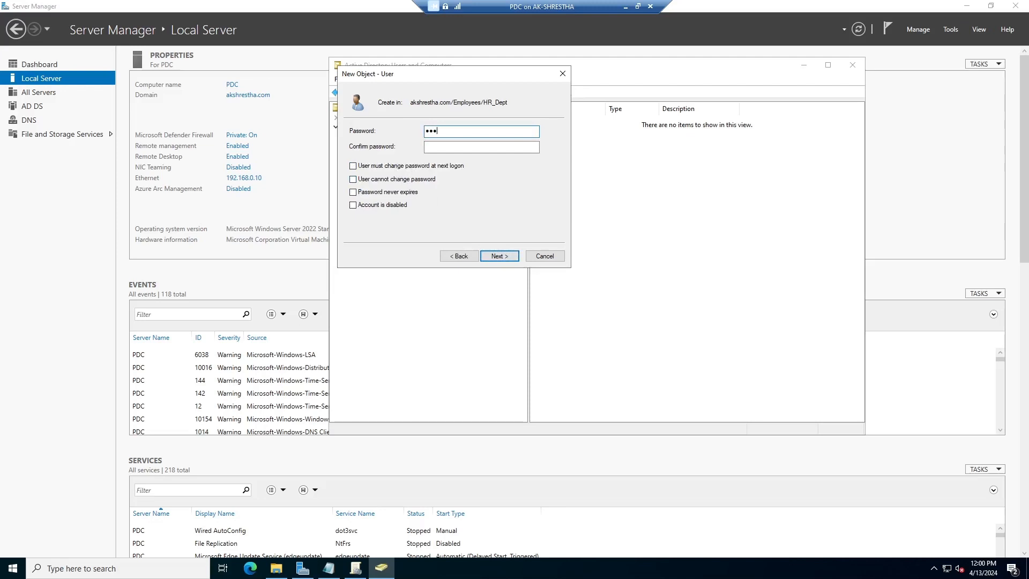
type("•")
left_click(501, 256)
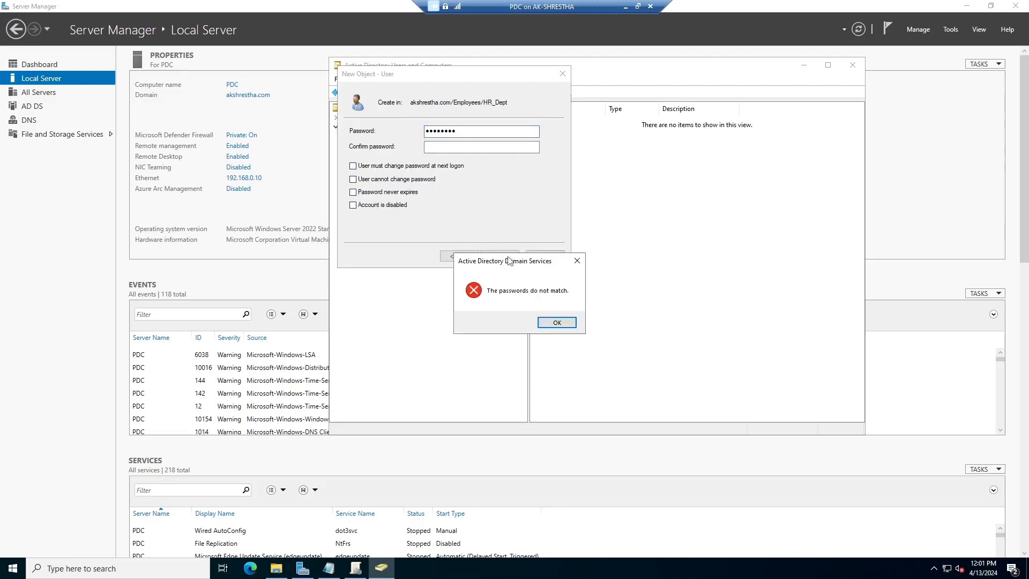
left_click(577, 261)
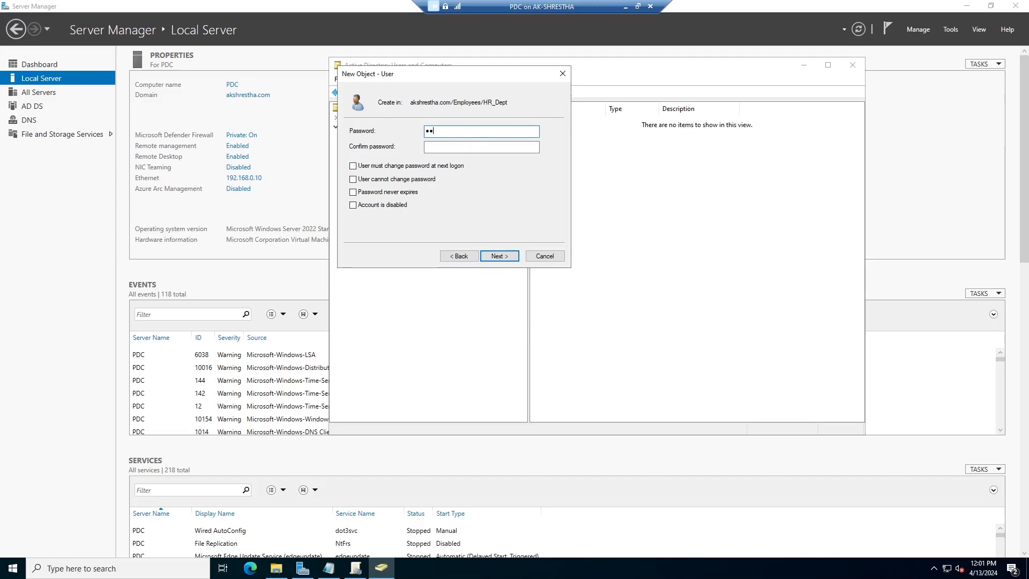
type("••••••••")
key("Tab")
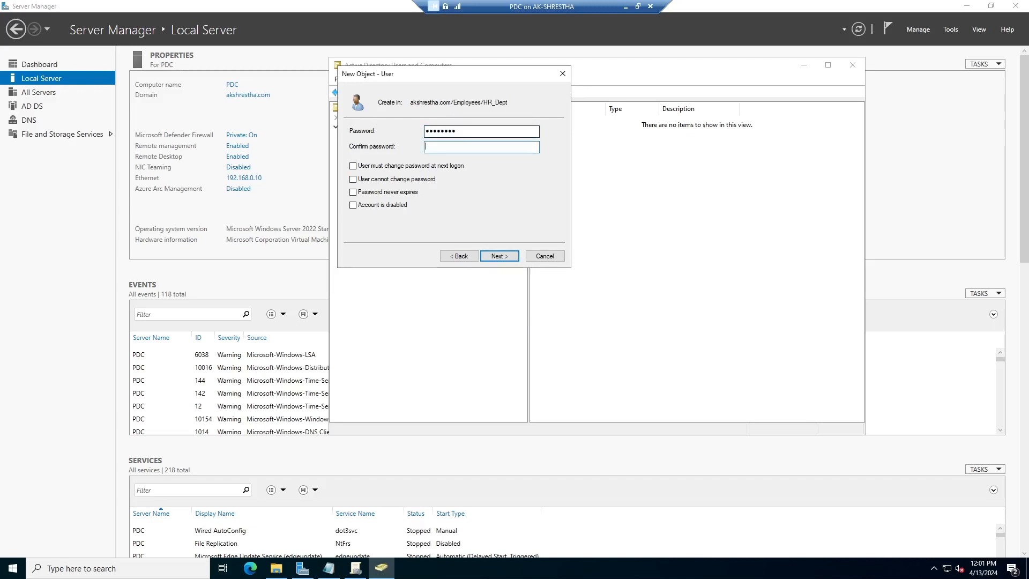
type("••••••••")
left_click(499, 256)
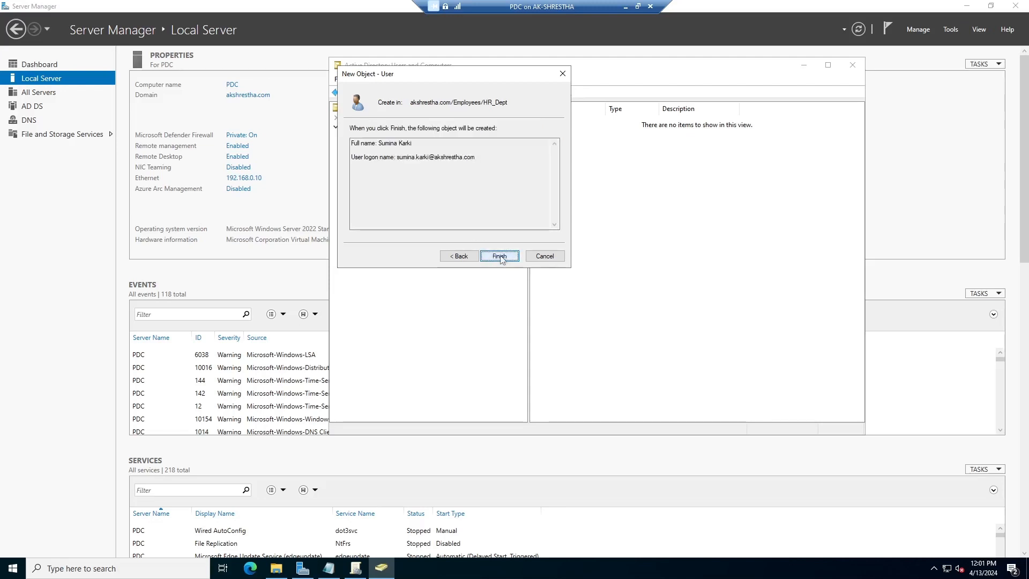
left_click(499, 256)
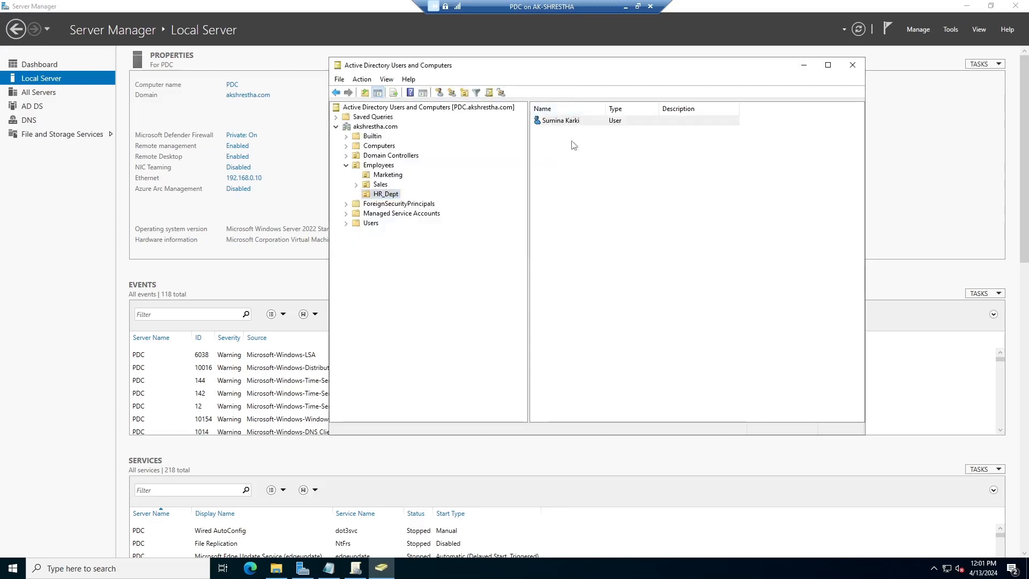
Create the HR_Depart_Group group in HR_Dept and add the new HR user as a member
left_click(491, 93)
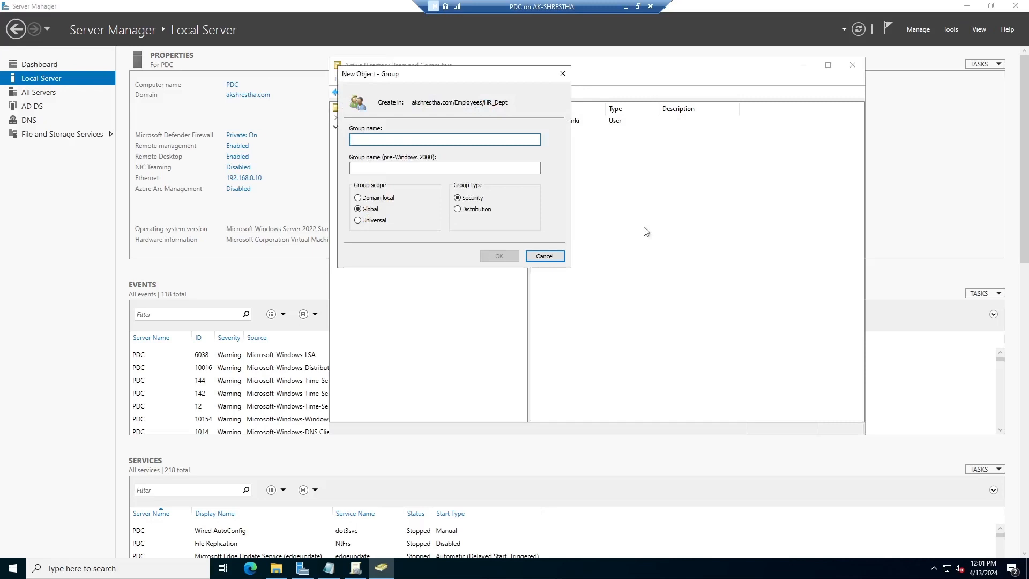
type("H")
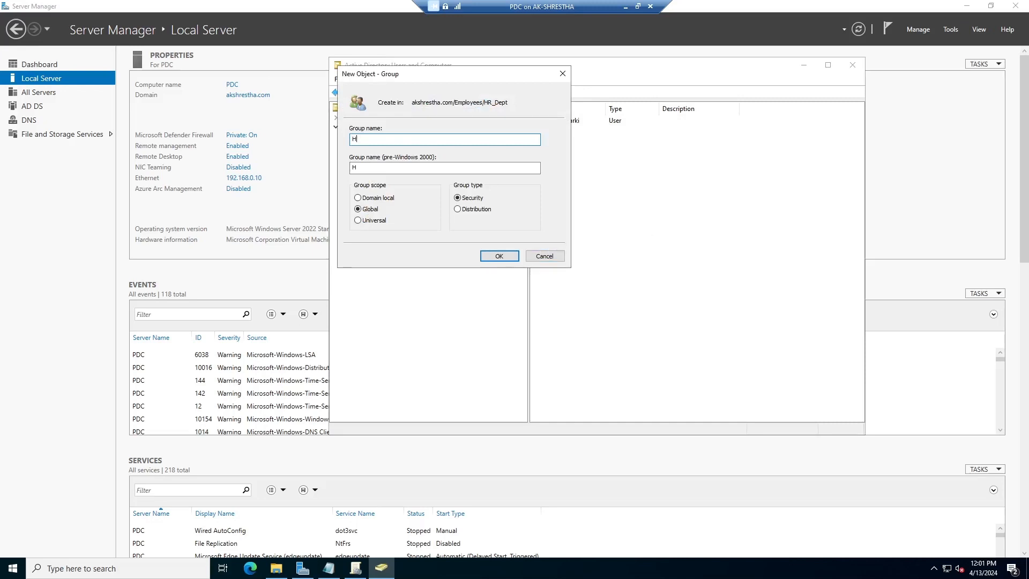
type("R_Depart_Group")
left_click(498, 256)
right_click(590, 128)
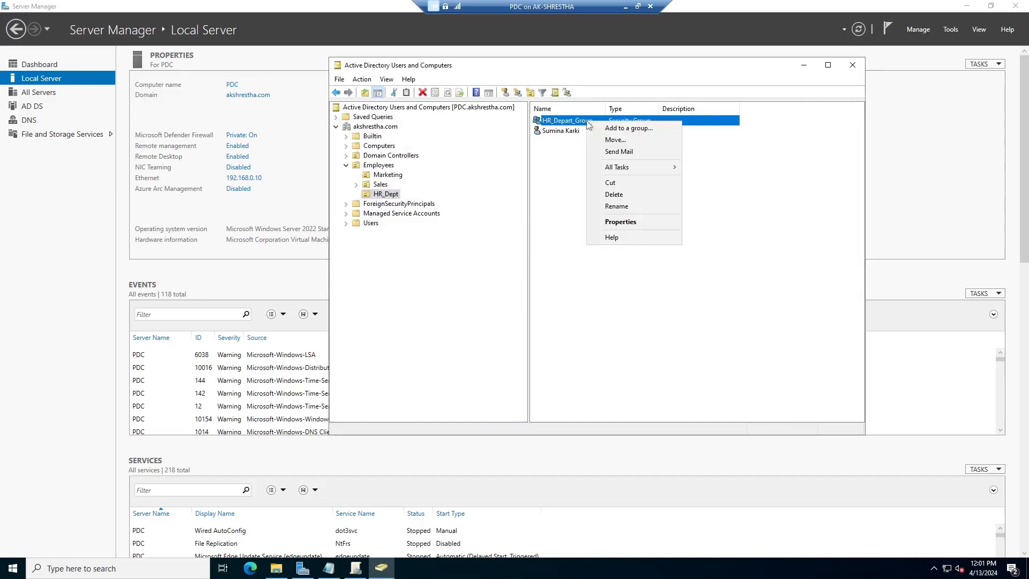
left_click(609, 224)
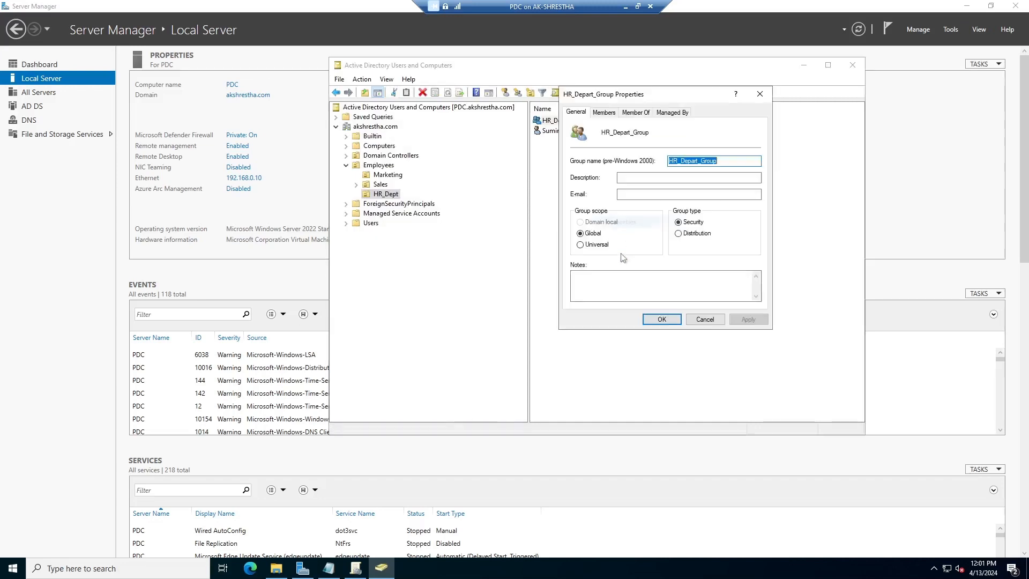
left_click(604, 112)
left_click(602, 289)
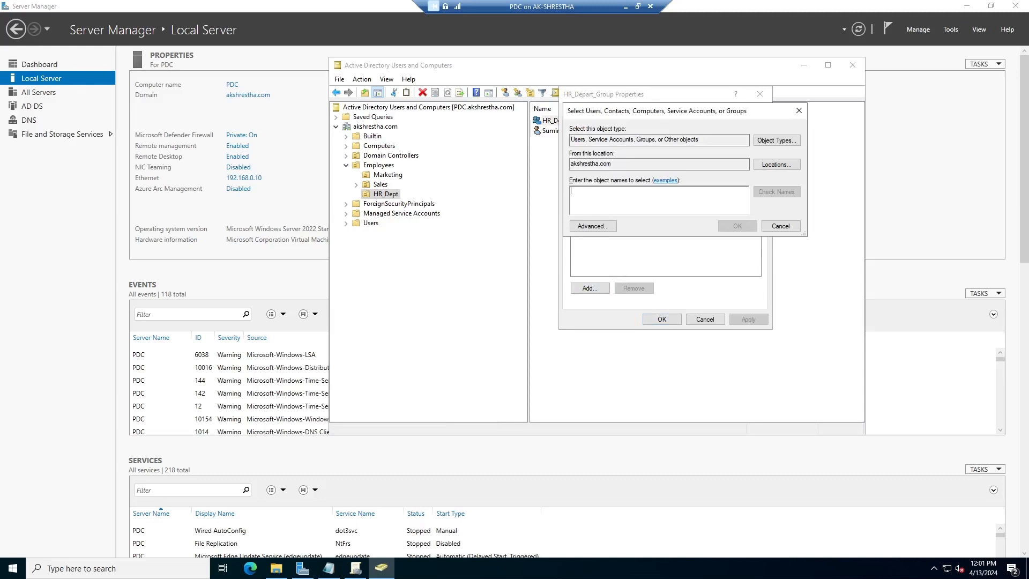
type("sumina")
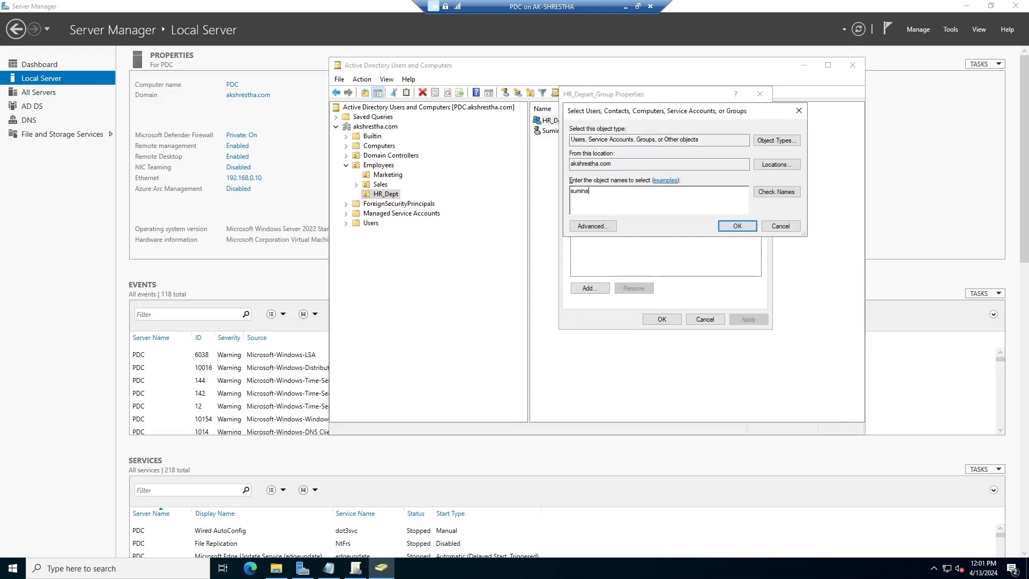
left_click(787, 194)
left_click(738, 227)
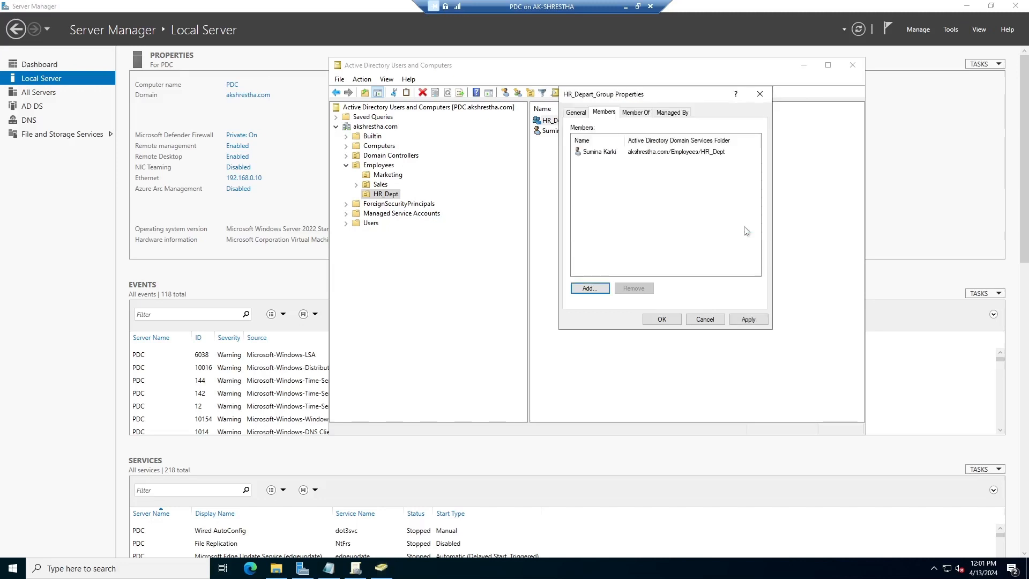
Add Domain Users as a second member of HR_Depart_Group
left_click(600, 289)
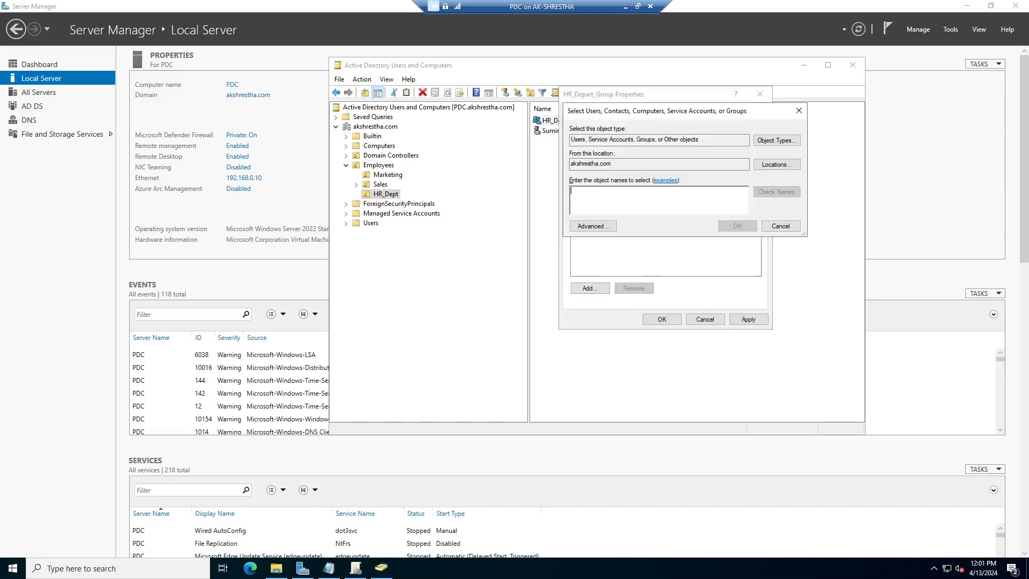
type("d")
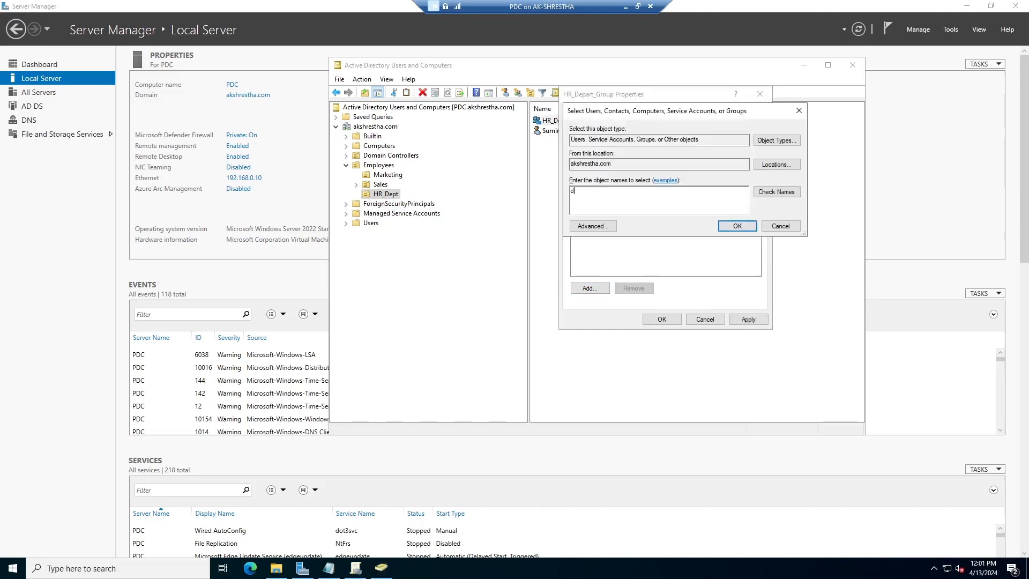
type("omain")
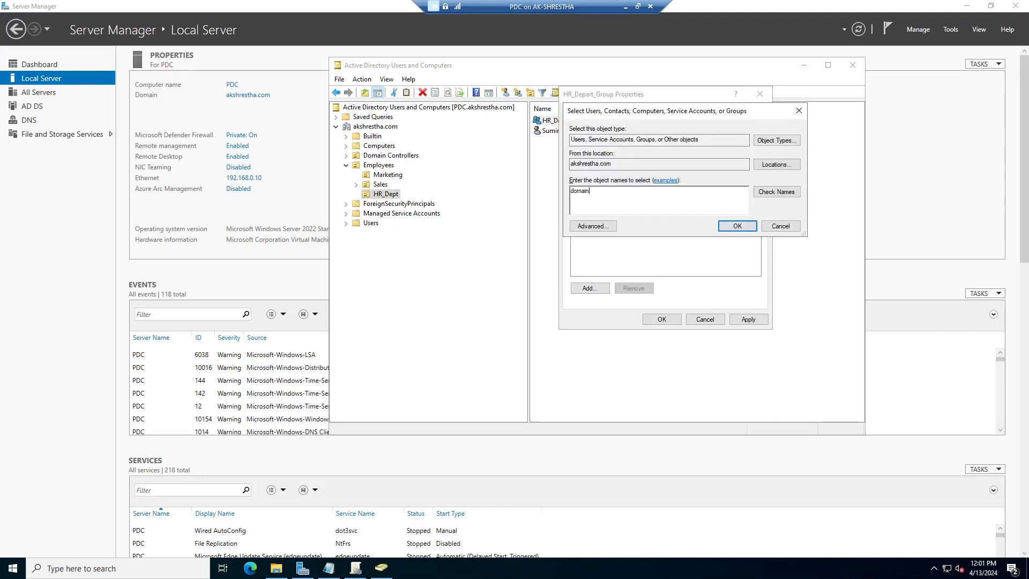
left_click(777, 192)
left_click(614, 232)
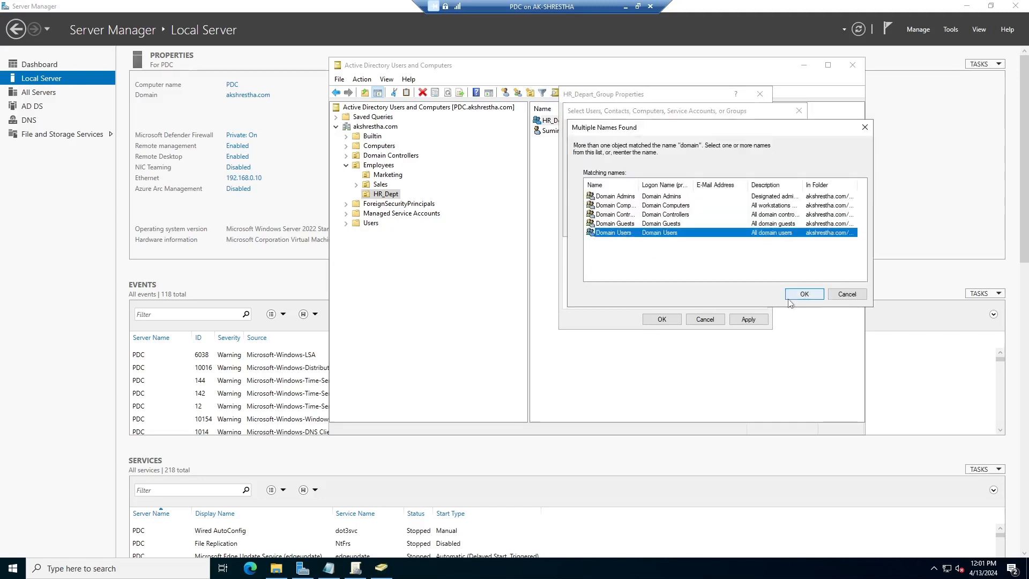
left_click(804, 294)
left_click(737, 226)
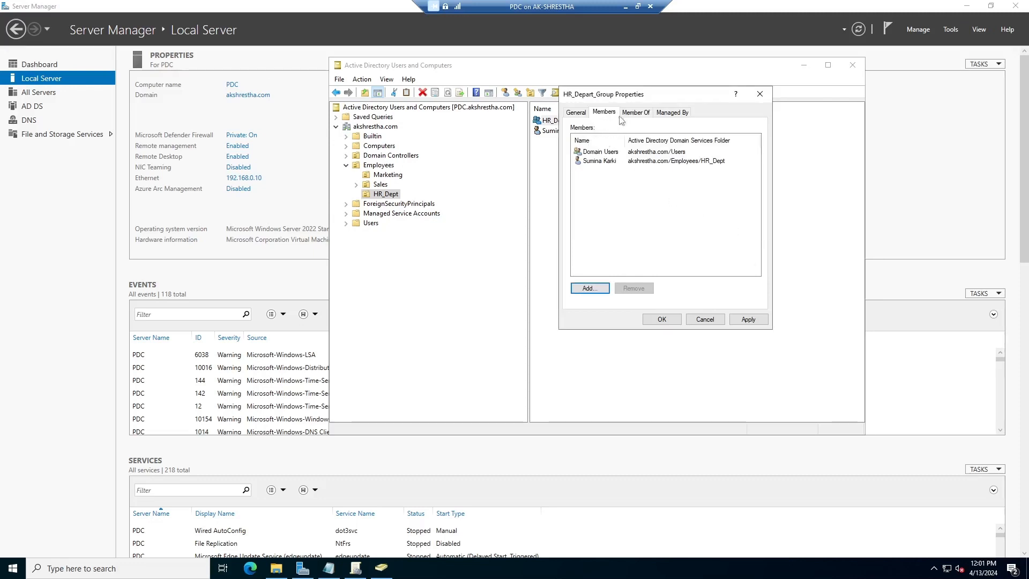
left_click(636, 114)
left_click(599, 242)
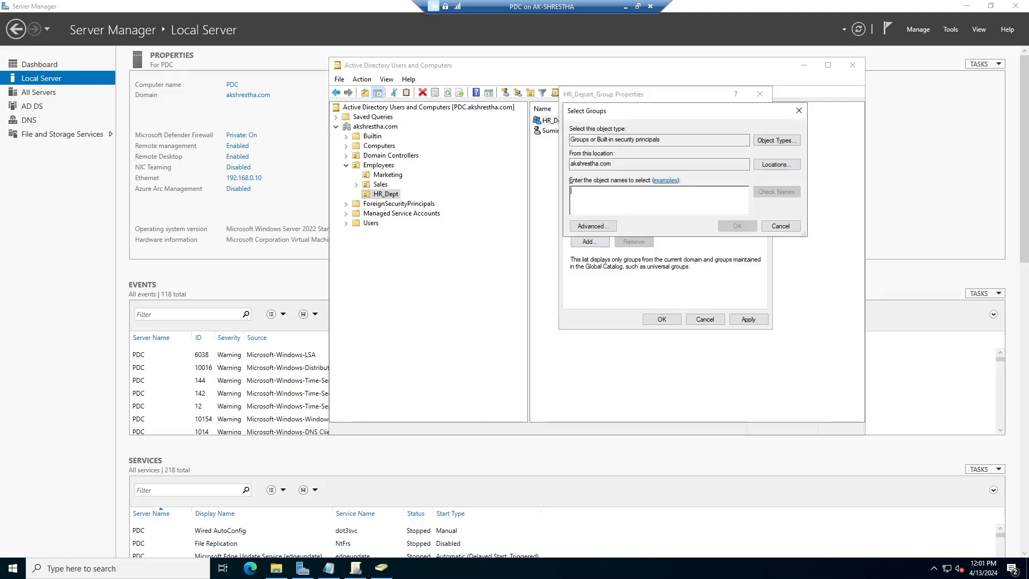
Try adding HR_Depart_Group to an HR group and dismiss the member-of-itself error
type("H")
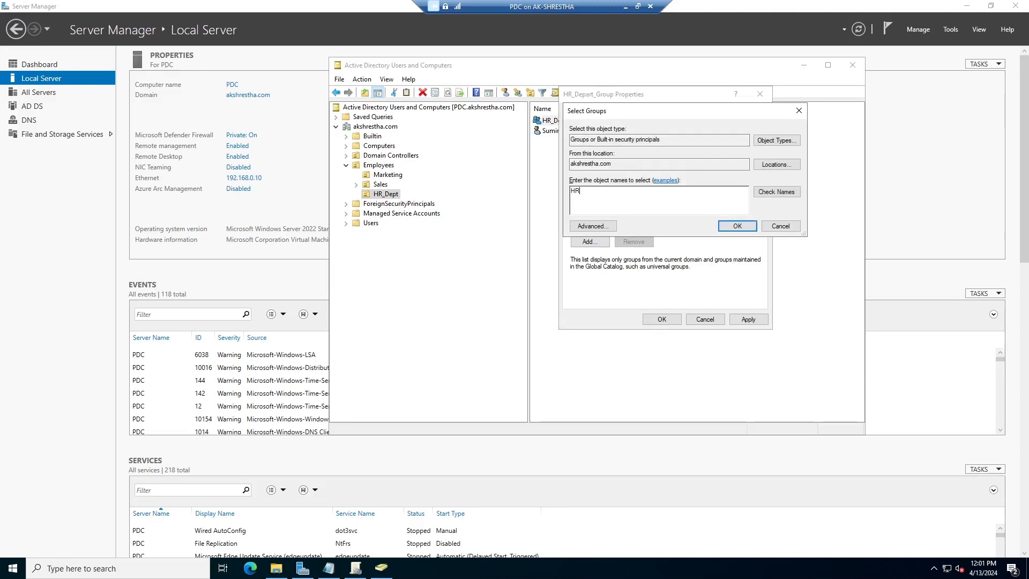
type("R")
left_click(776, 192)
left_click(736, 226)
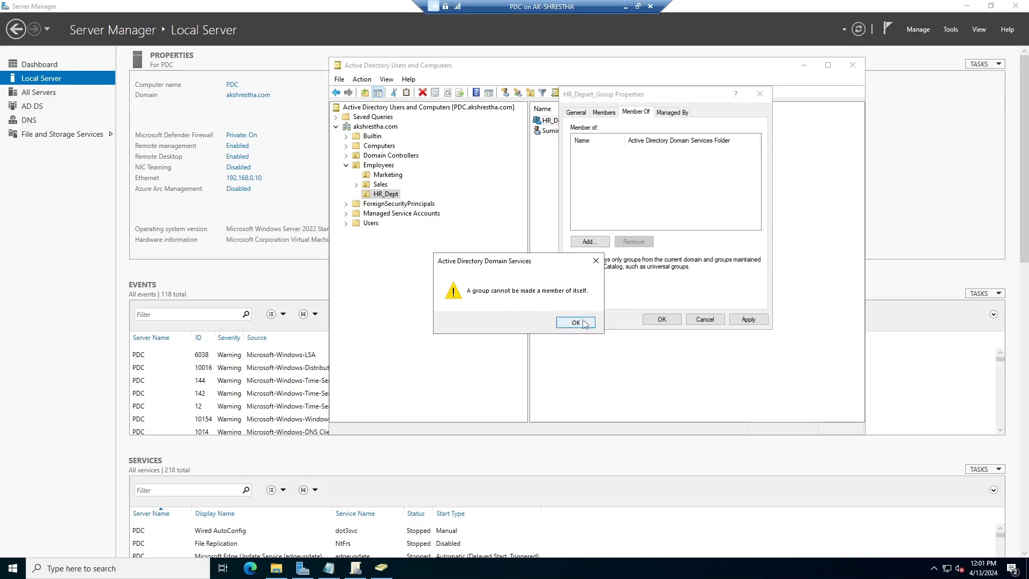
left_click(595, 261)
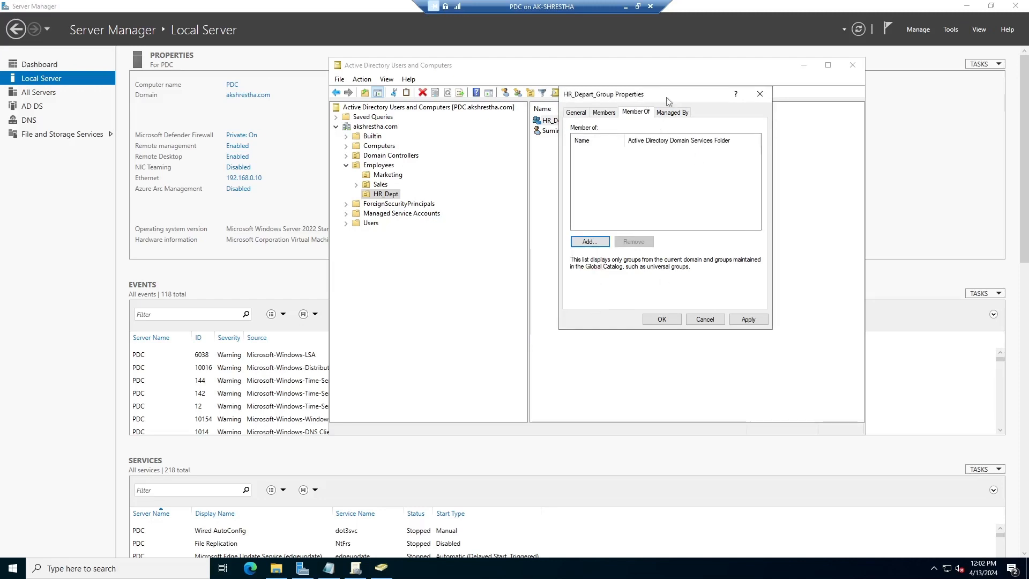
Remove Domain Users from HR_Depart_Group's member list
left_click_drag(630, 98, 624, 154)
left_click(598, 168)
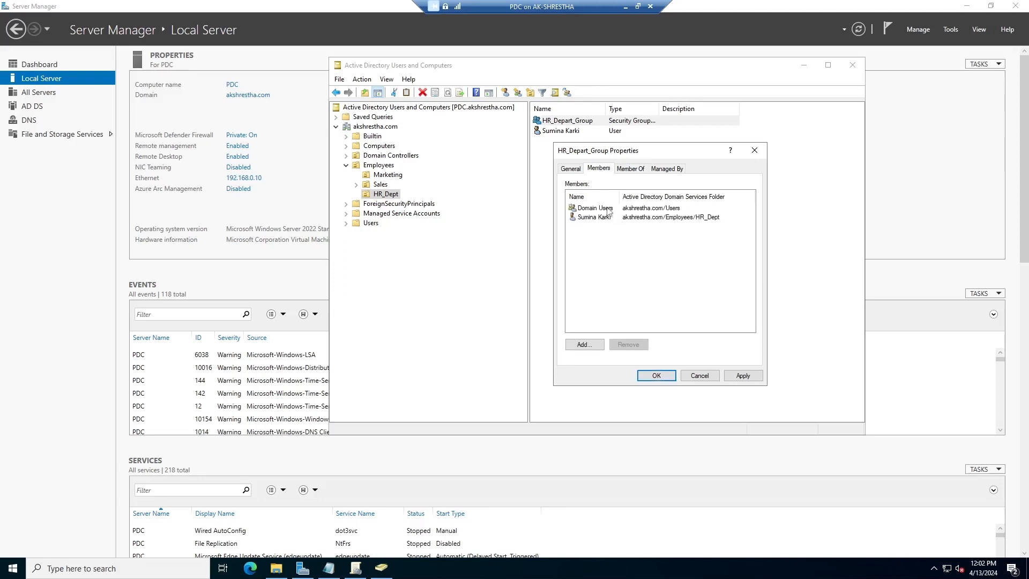
left_click(599, 211)
left_click(603, 221)
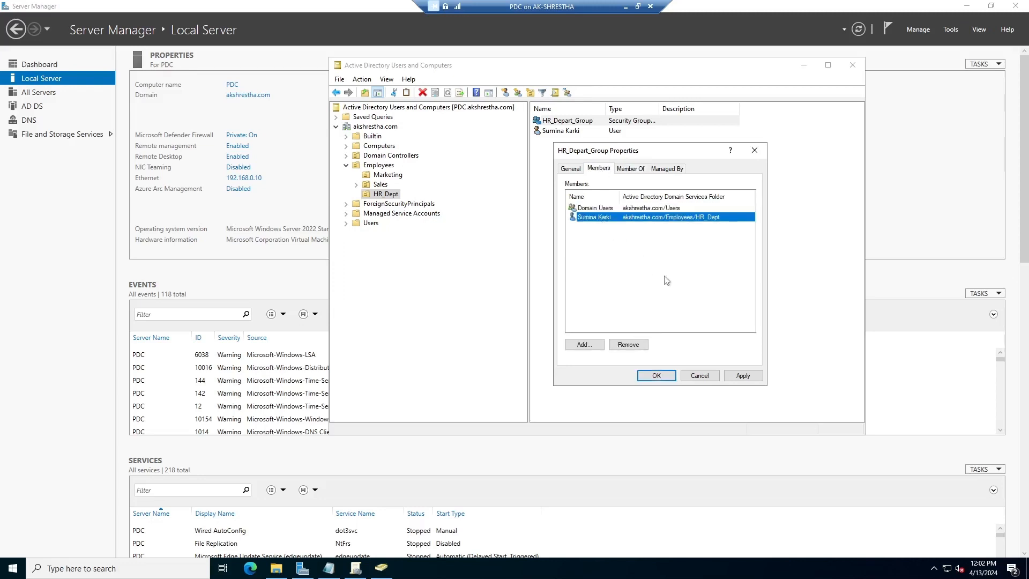
left_click(598, 209)
left_click(602, 217)
left_click(610, 209)
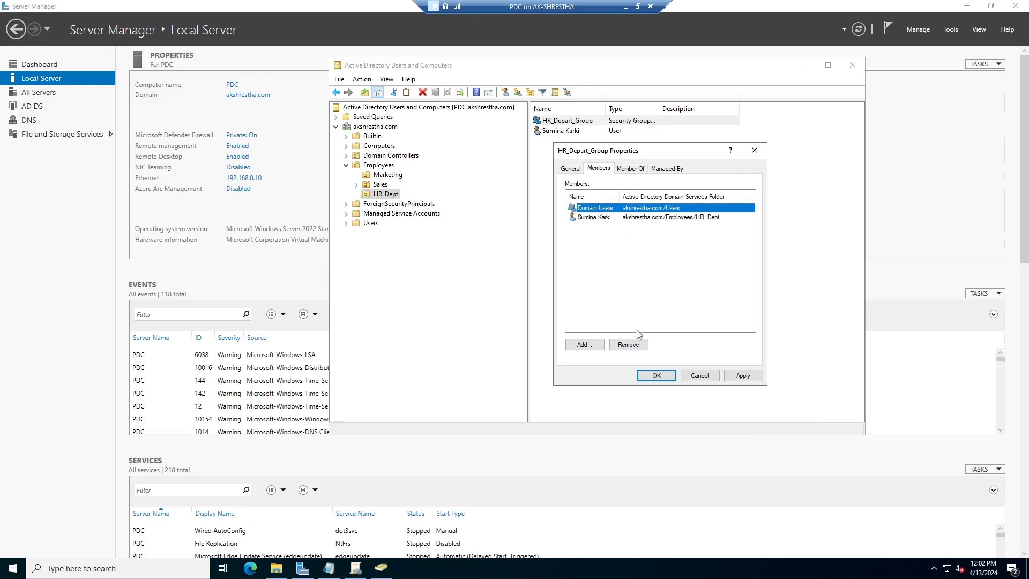
left_click(638, 345)
left_click(556, 328)
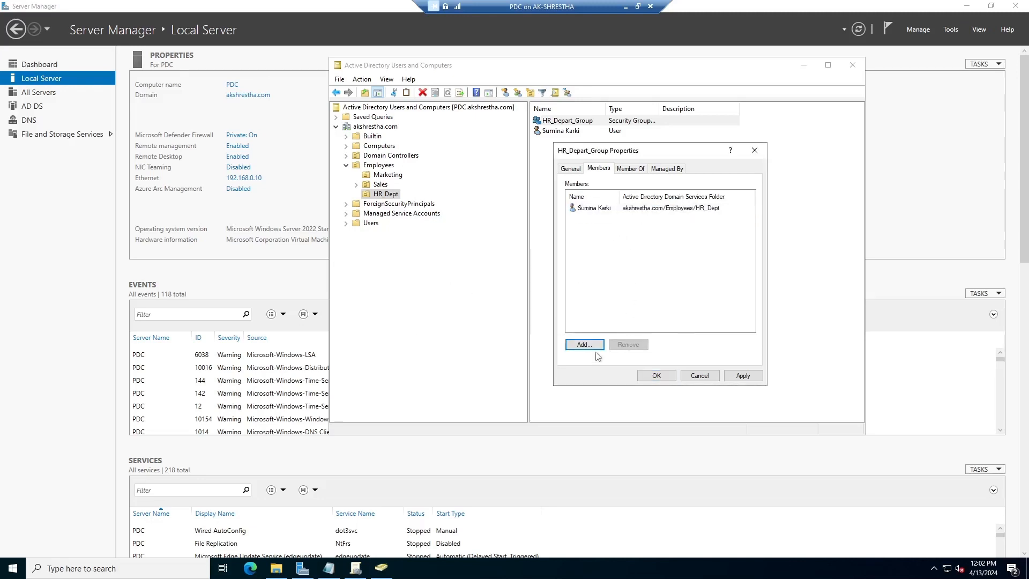
Make HR_Depart_Group a member of Domain Users and Remote Desktop Users, and apply
left_click(630, 168)
left_click(584, 297)
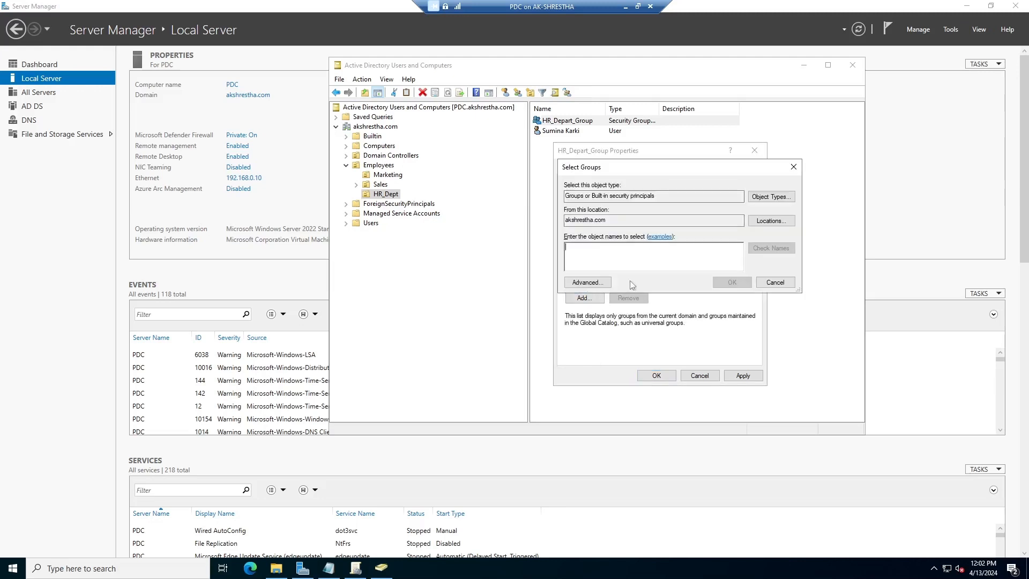
type("domain")
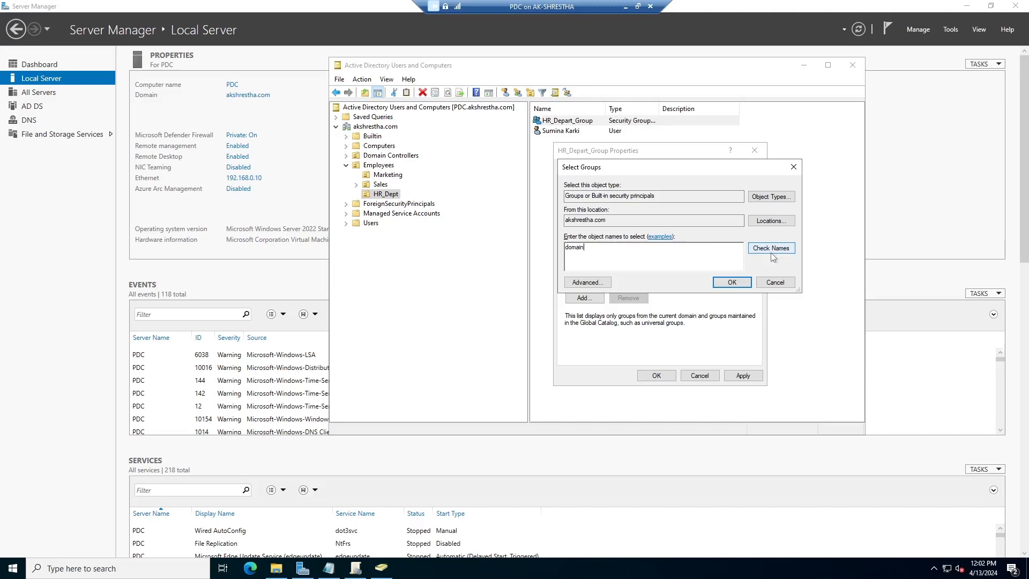
left_click(772, 250)
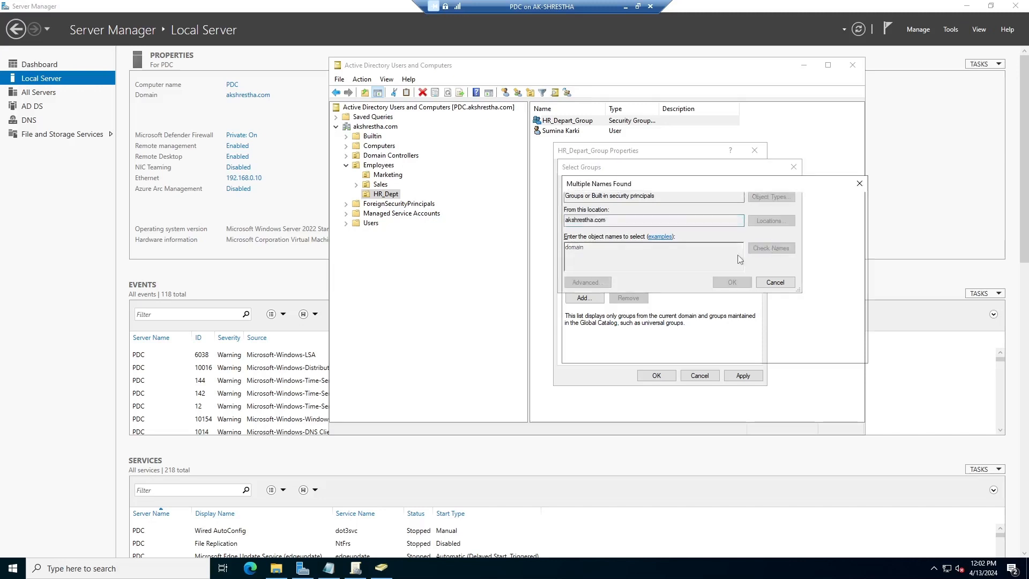
left_click(615, 290)
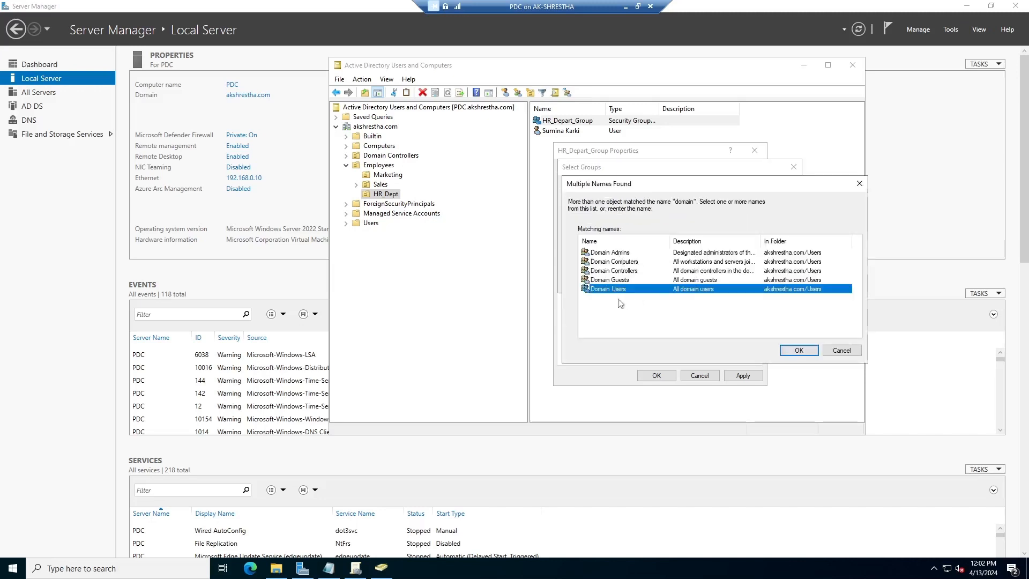
left_click(799, 351)
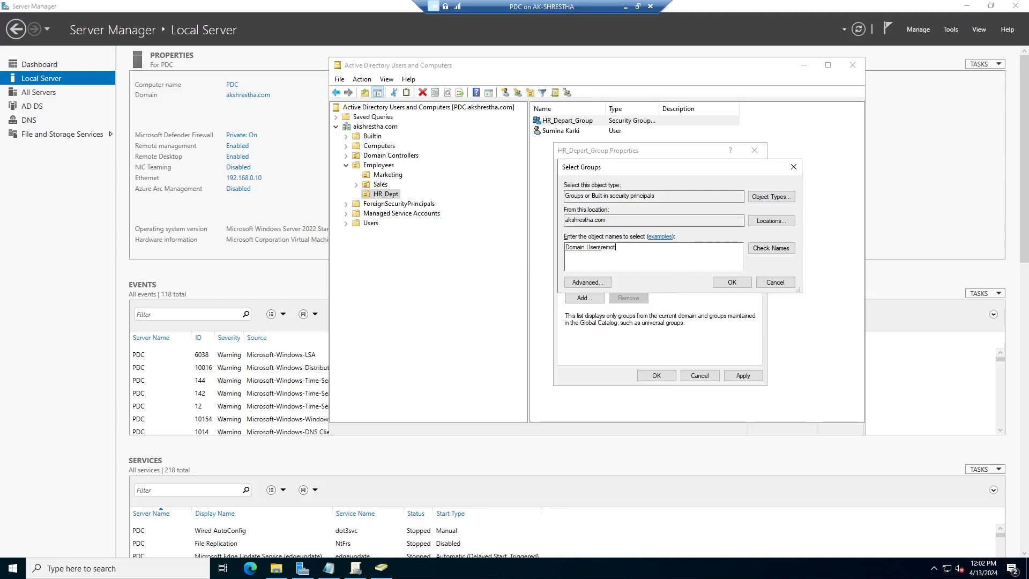
left_click(771, 249)
left_click(622, 253)
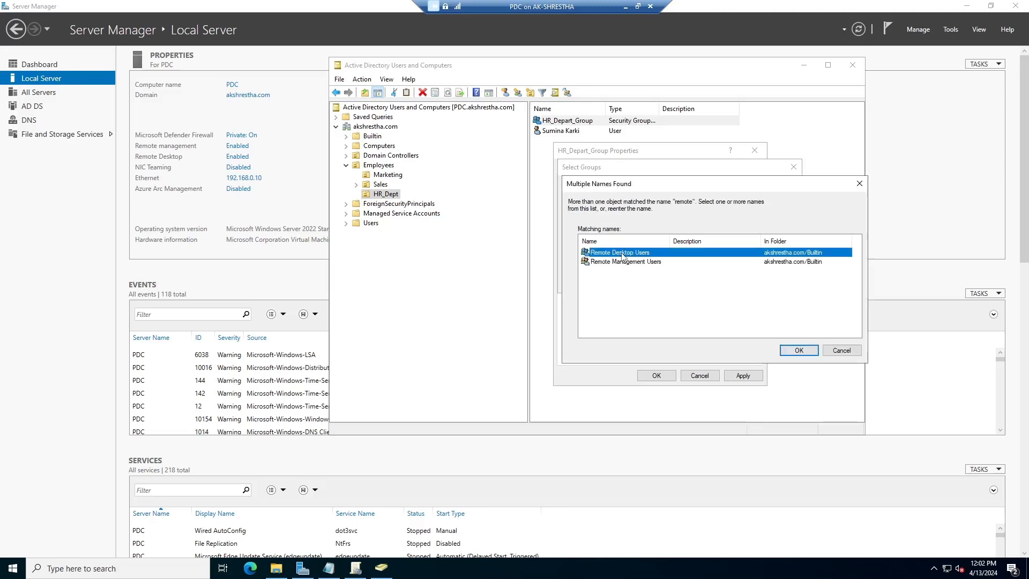
left_click(786, 352)
left_click(734, 284)
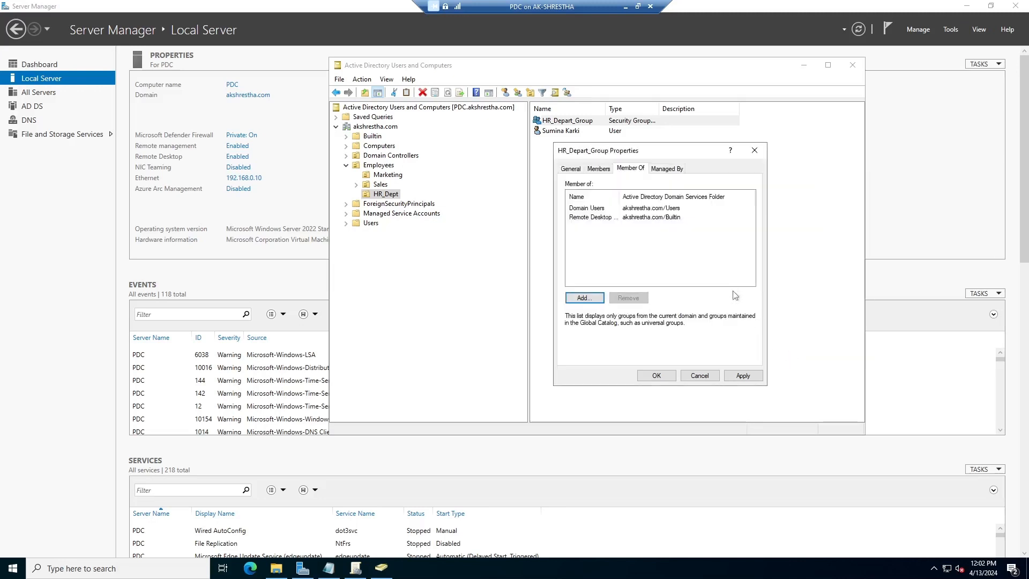
left_click(743, 375)
left_click(657, 376)
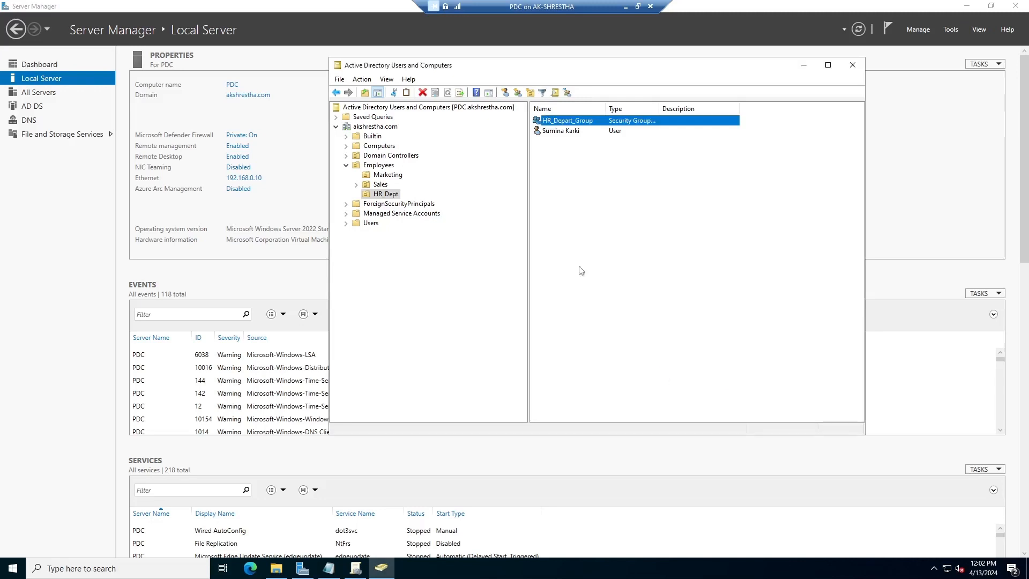
left_click(690, 192)
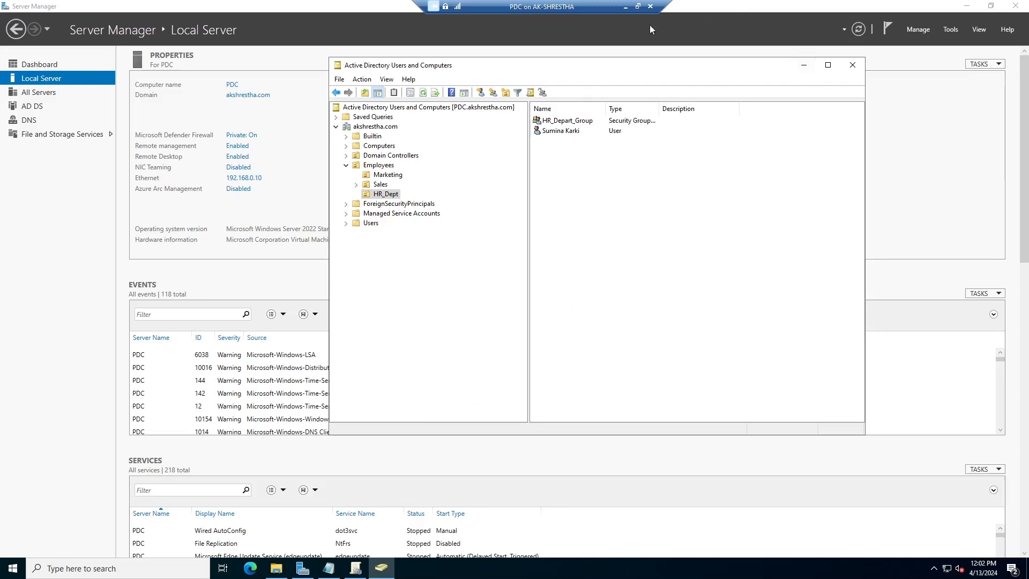
Create a new folder named HR in the MapDrive folder
left_click(276, 568)
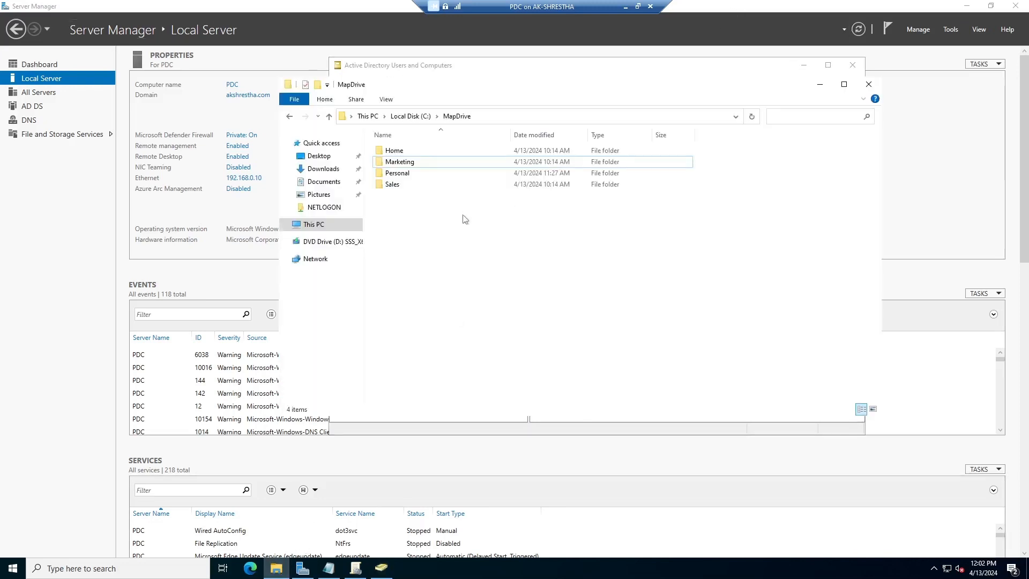
right_click(424, 211)
mouse_move(462, 327)
left_click(570, 329)
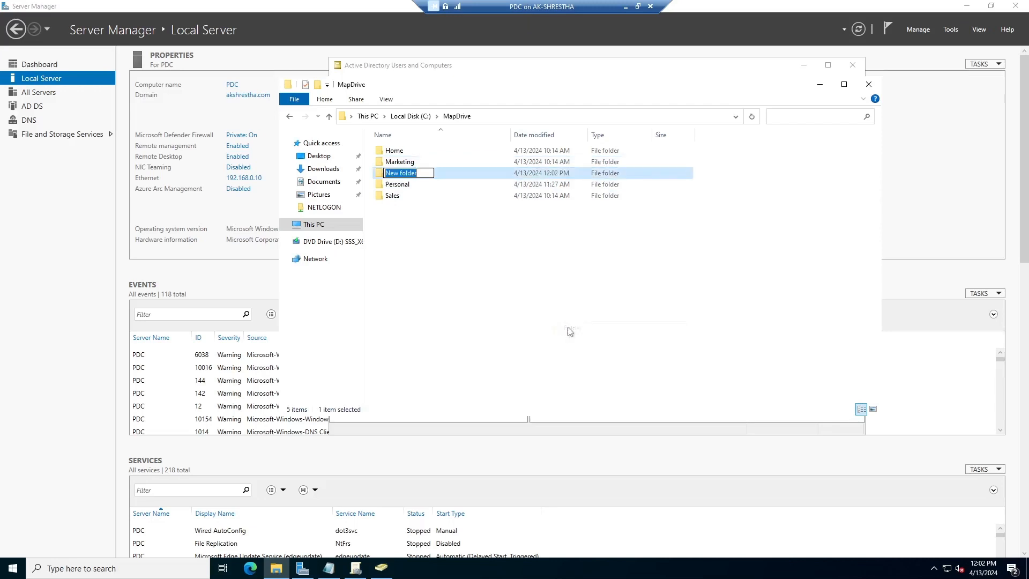
type("HR")
key("Return")
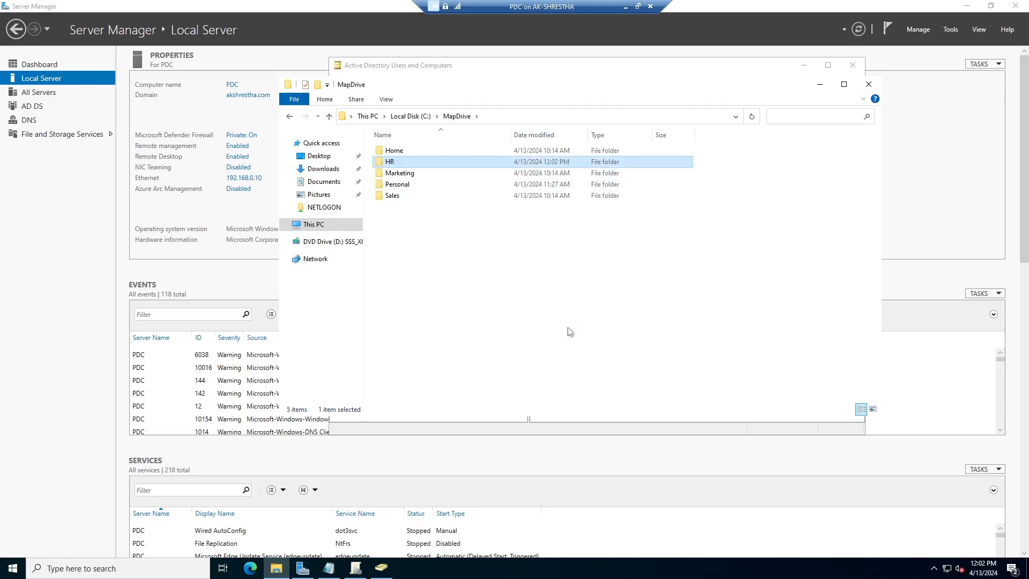
Rename the Home folder to Public
left_click(415, 185)
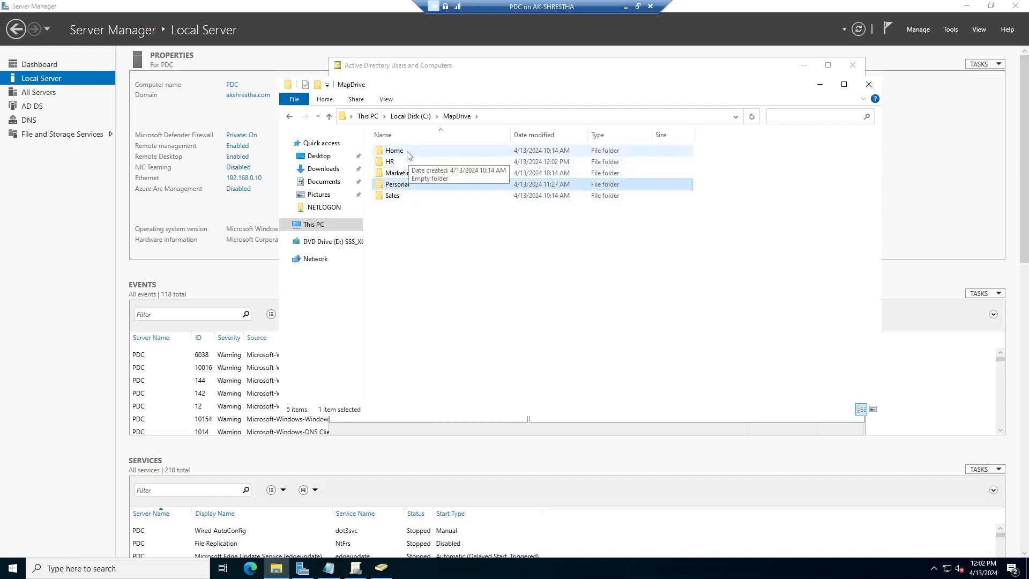
right_click(409, 153)
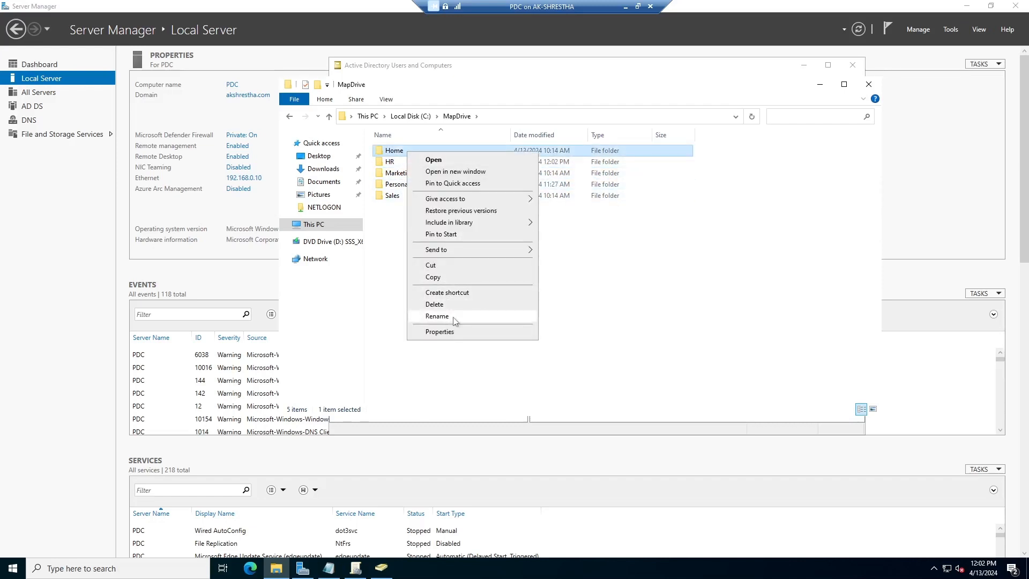
left_click(437, 316)
type("Public")
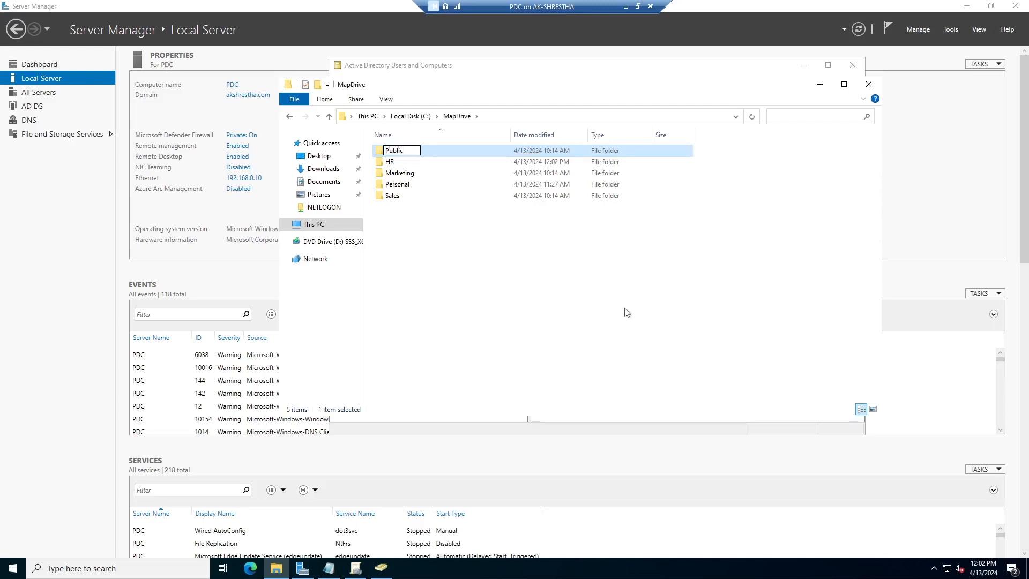
key("Return")
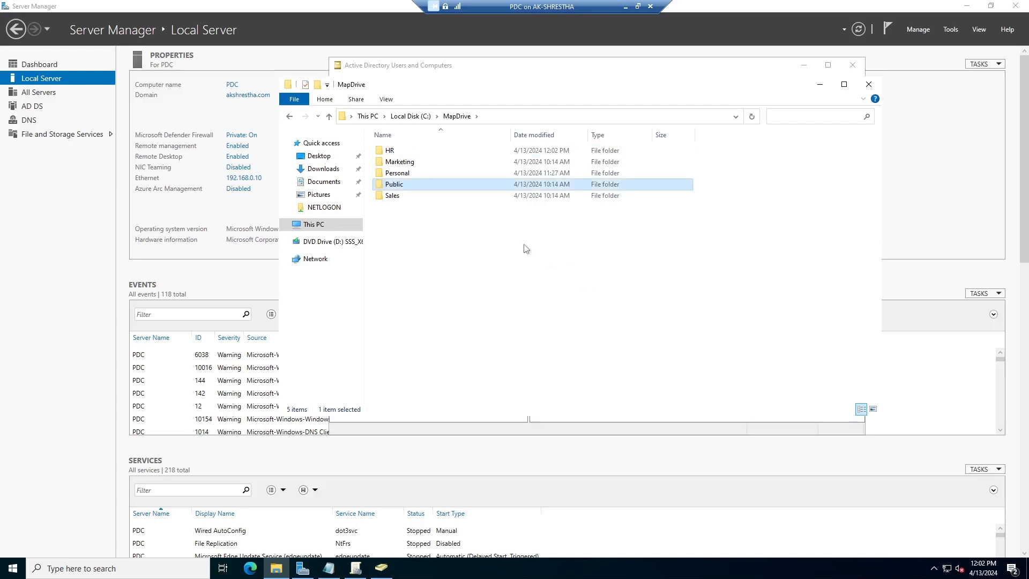
Turn on advanced sharing for the HR folder
right_click(397, 151)
left_click(437, 331)
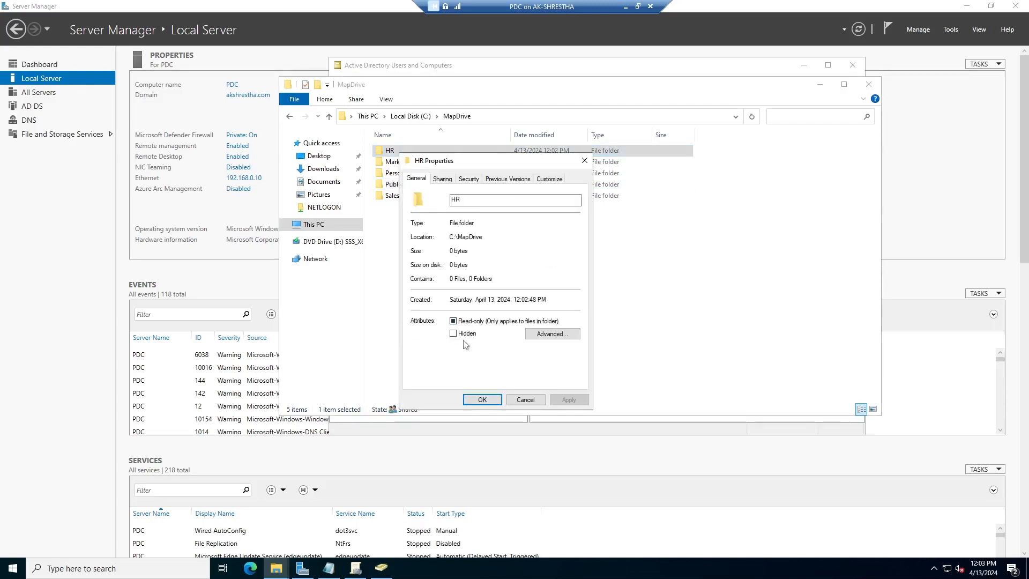
left_click(443, 179)
left_click(449, 307)
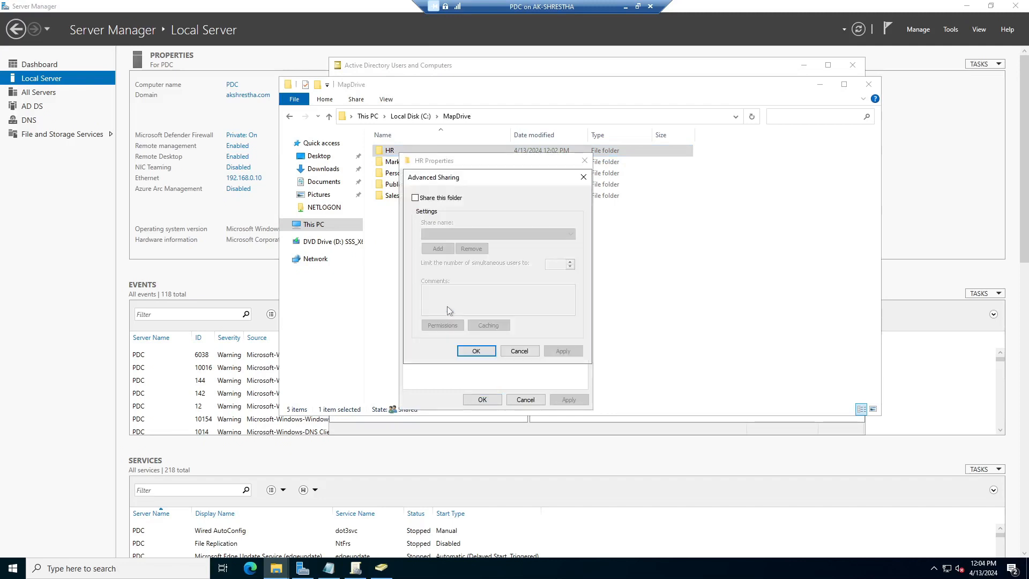
left_click(424, 198)
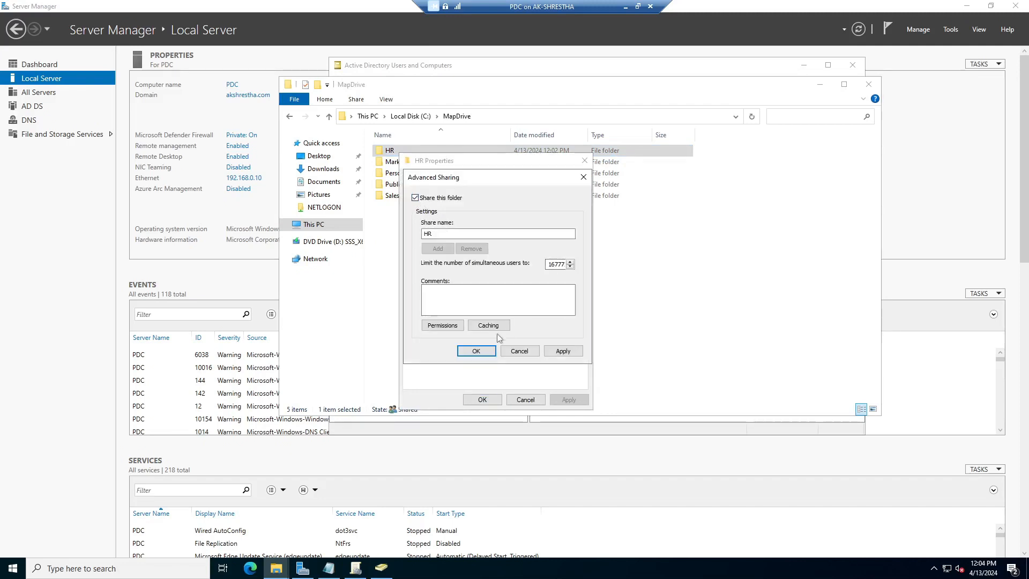
Replace Everyone with HR_Depart_Group in the HR share permissions and apply
left_click(450, 326)
left_click(574, 288)
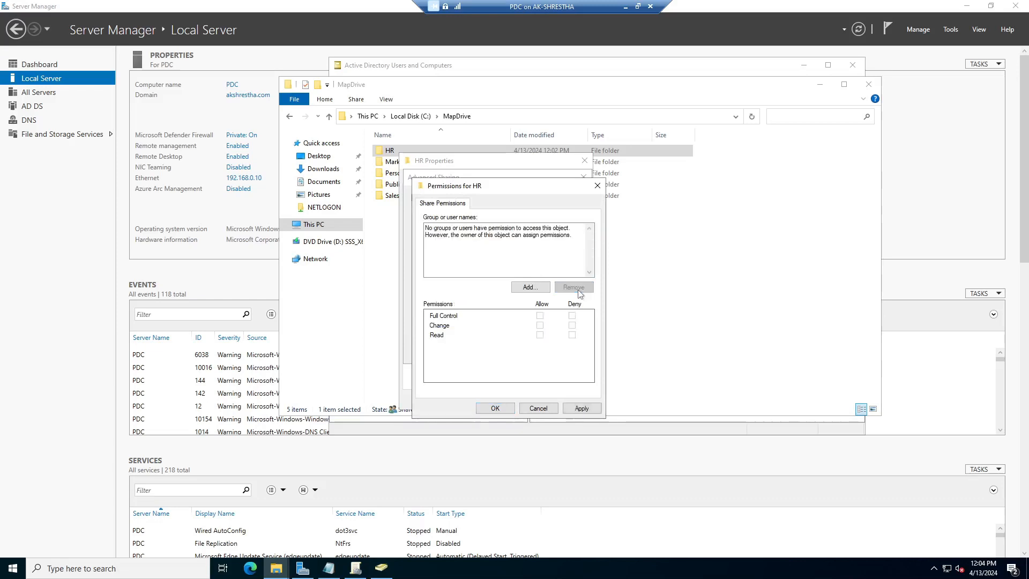
left_click(531, 287)
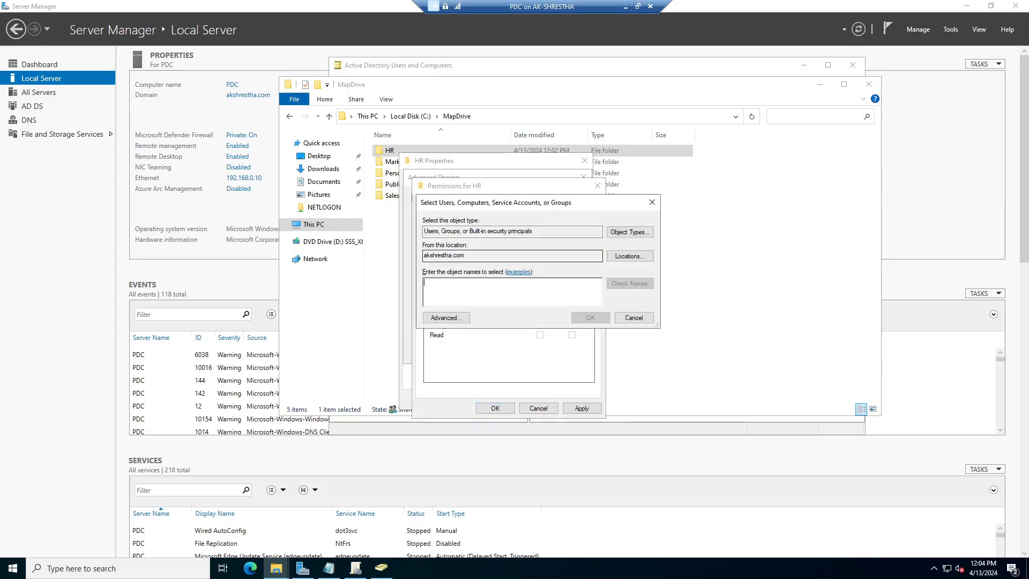
type("hr")
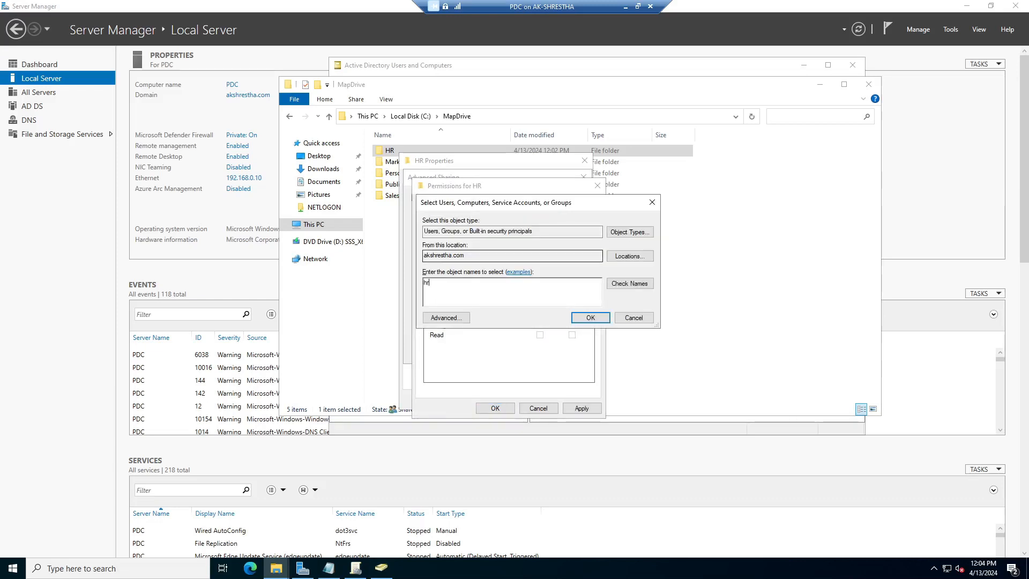
left_click(629, 283)
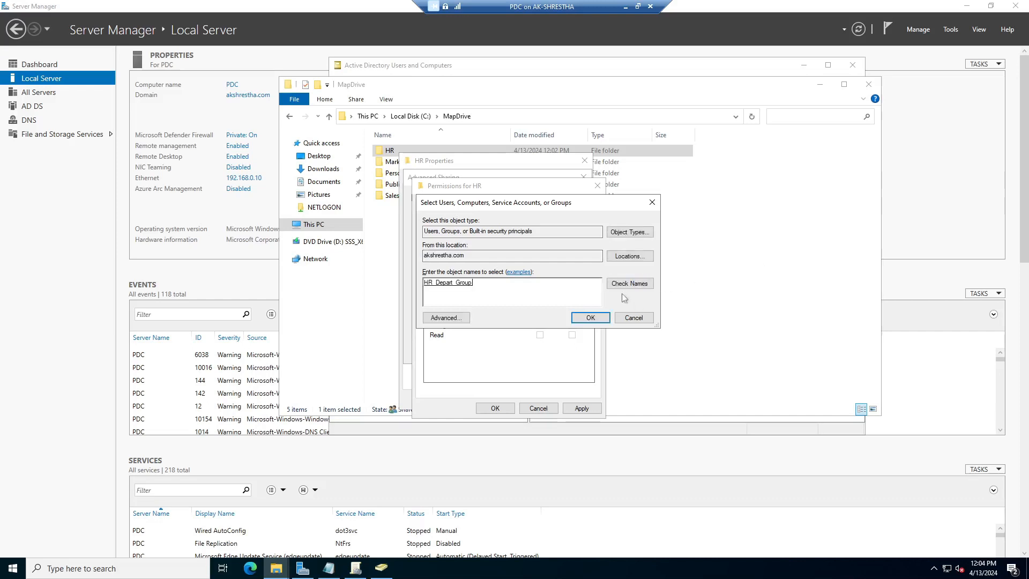
left_click(590, 318)
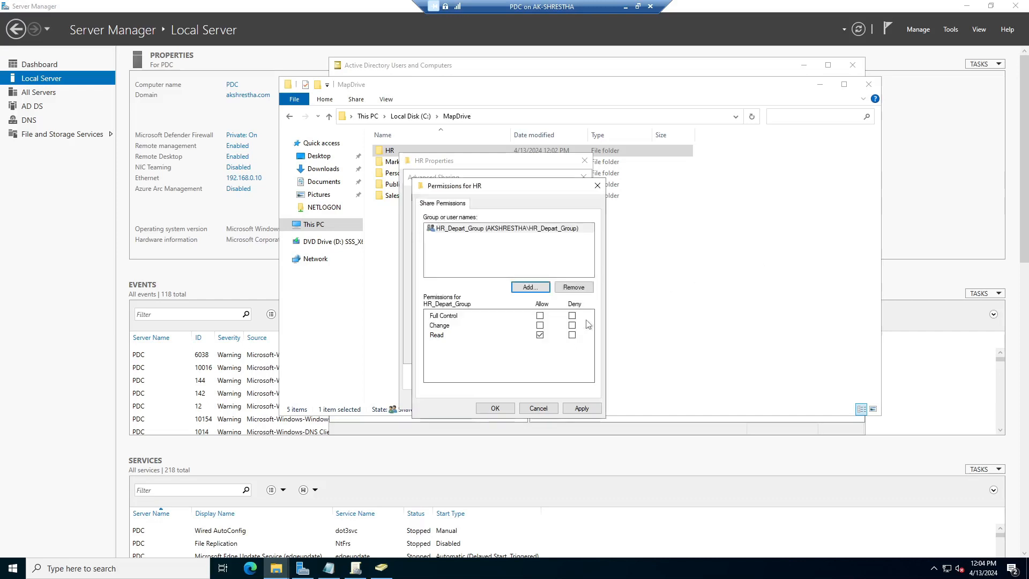
left_click(539, 325)
left_click(582, 408)
left_click(495, 408)
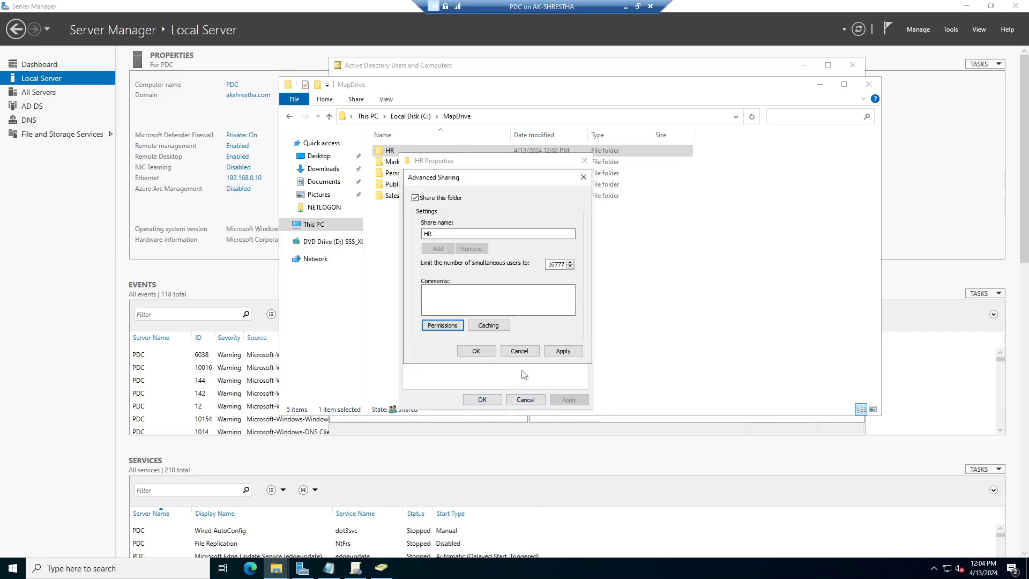
left_click(564, 353)
left_click(473, 351)
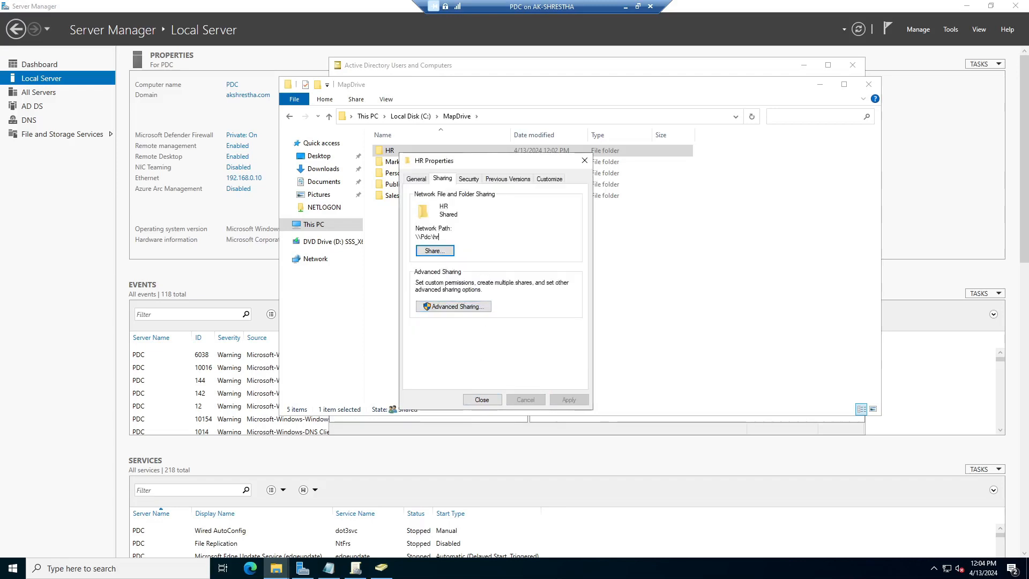
Copy the HR share's network path \\Pdc\hr and close the properties
right_click(427, 237)
left_click(440, 269)
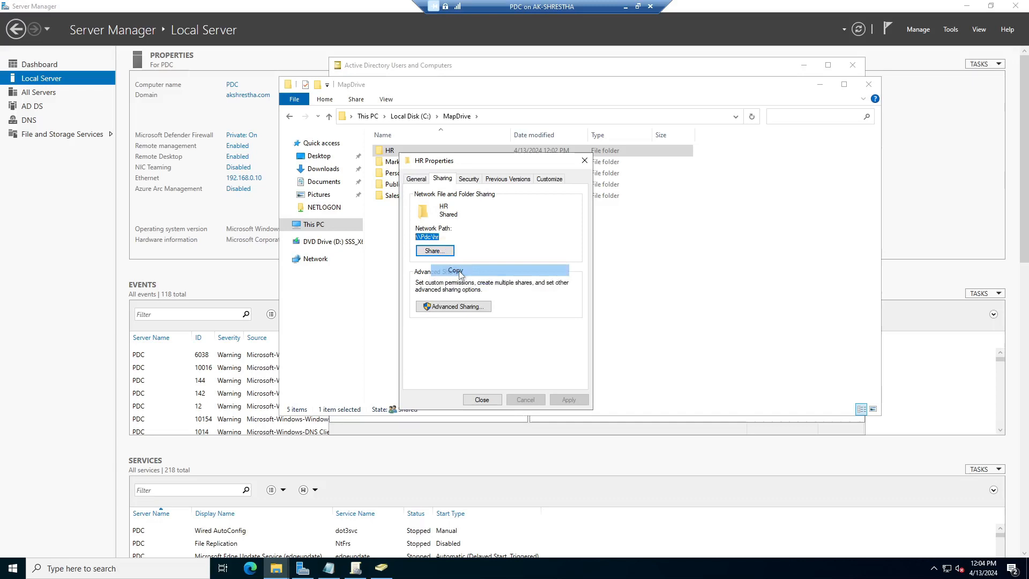
left_click(482, 400)
left_click(455, 232)
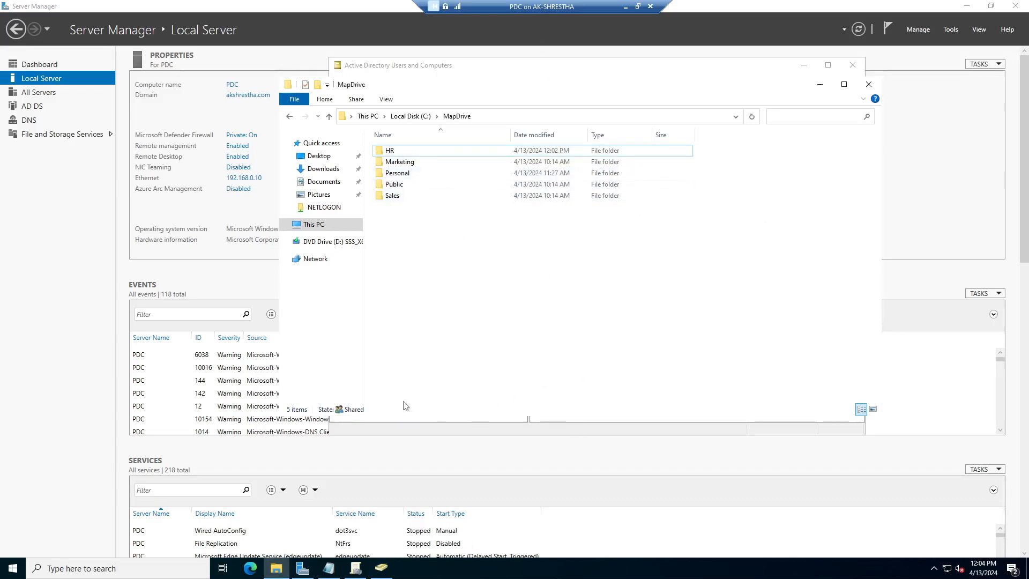
Clear the open windows and bring the marketing script in Notepad to the front
left_click(819, 84)
left_click(803, 64)
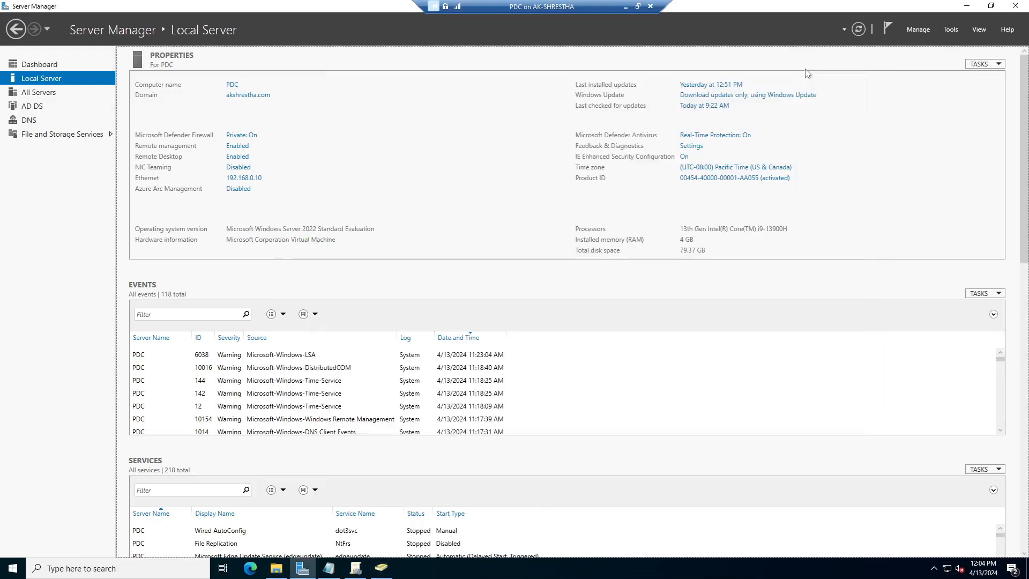
left_click(950, 28)
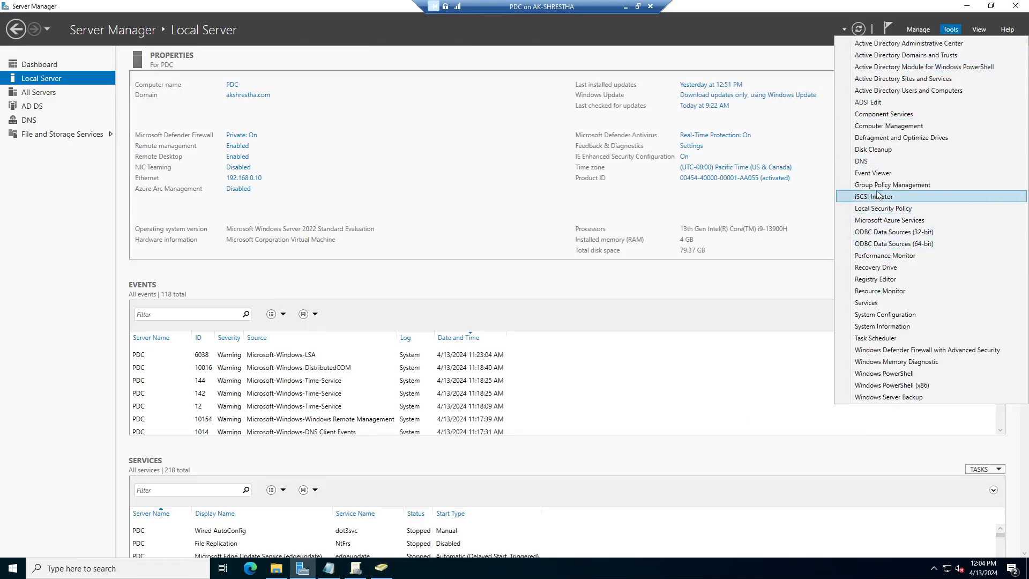
left_click(860, 196)
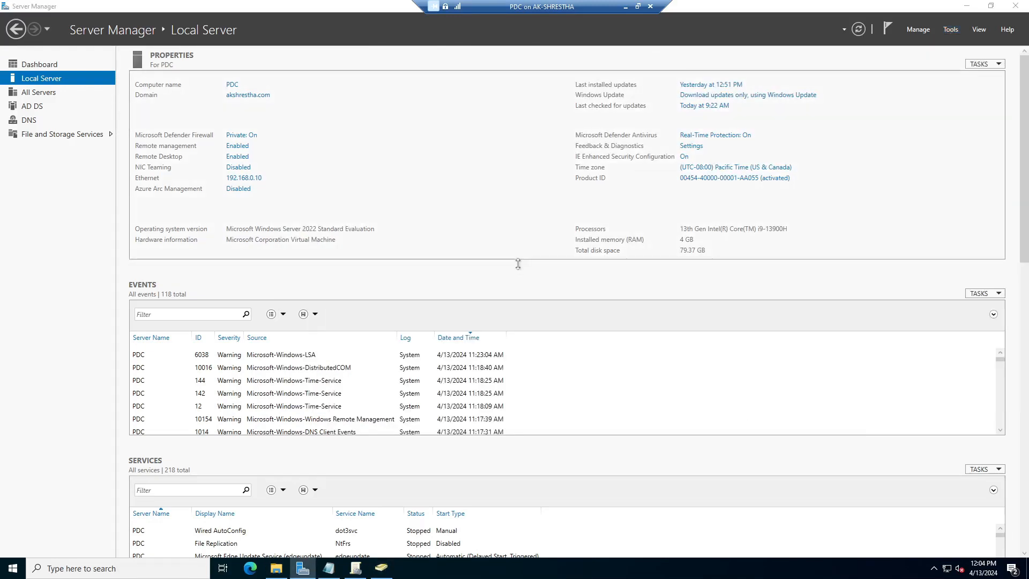
left_click(328, 569)
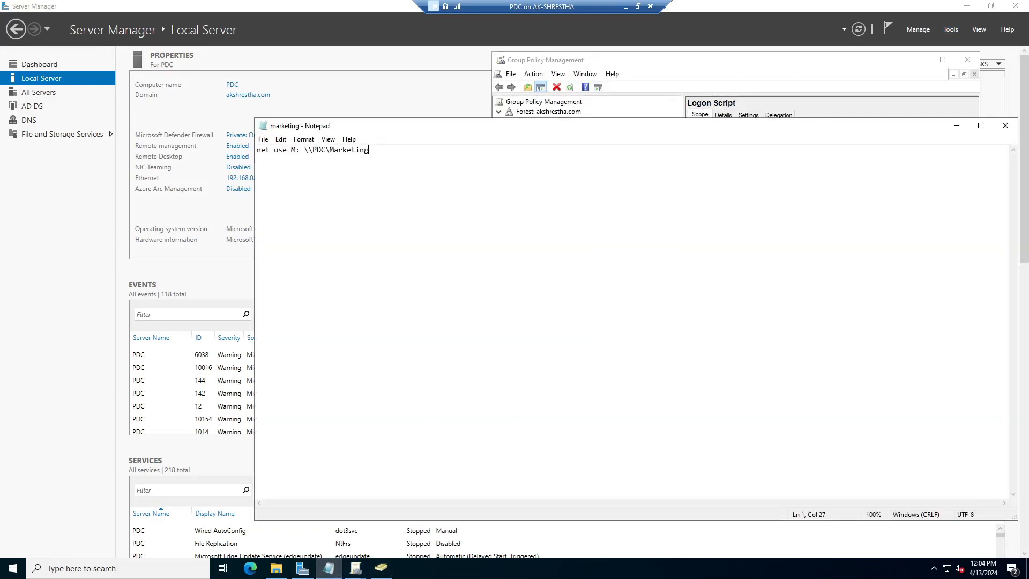
Edit the script so it maps drive H: to \\Pdc\hr instead of M: to the Marketing share
left_click_drag(304, 150, 369, 149)
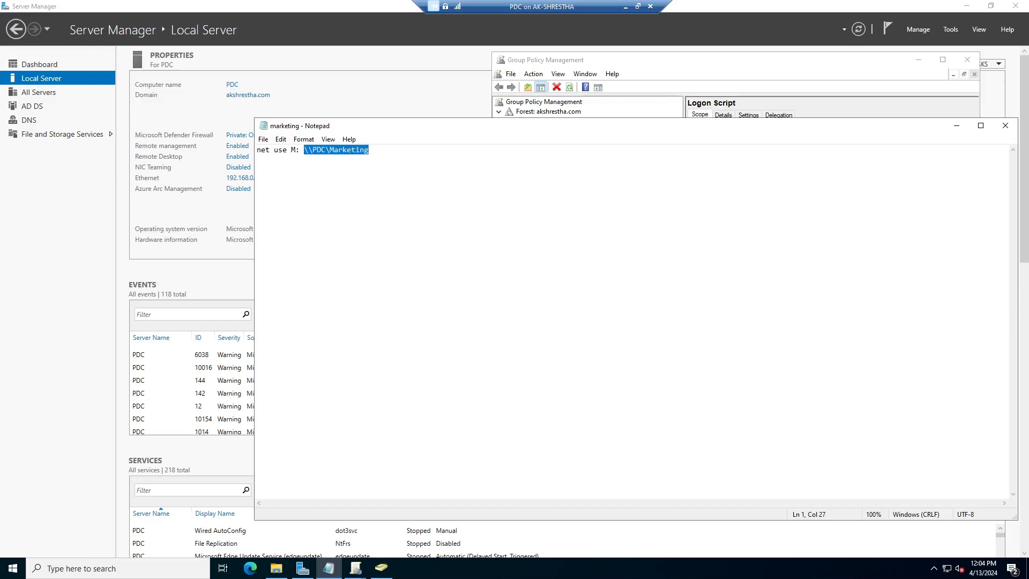
type("\\\\Pdc\\hr")
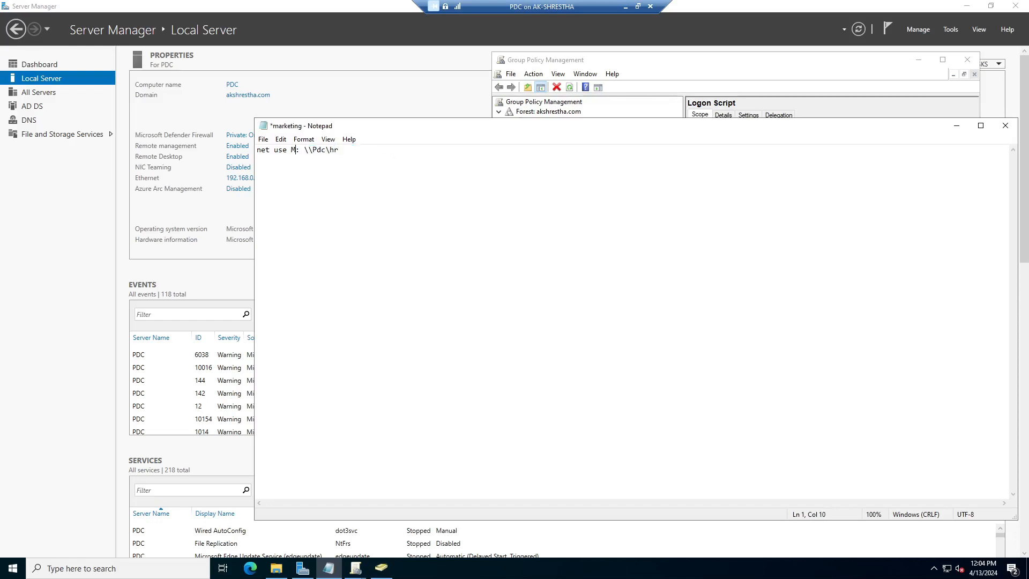
key("BackSpace")
type("H")
Save the script to the Desktop as hr.bat with the All Files type
left_click(263, 139)
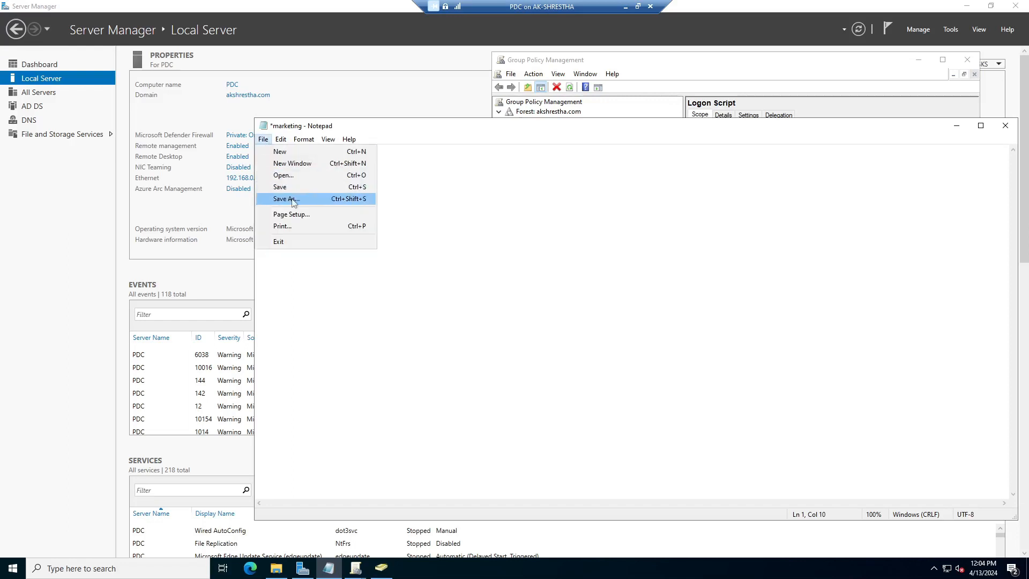
left_click(292, 199)
left_click(299, 228)
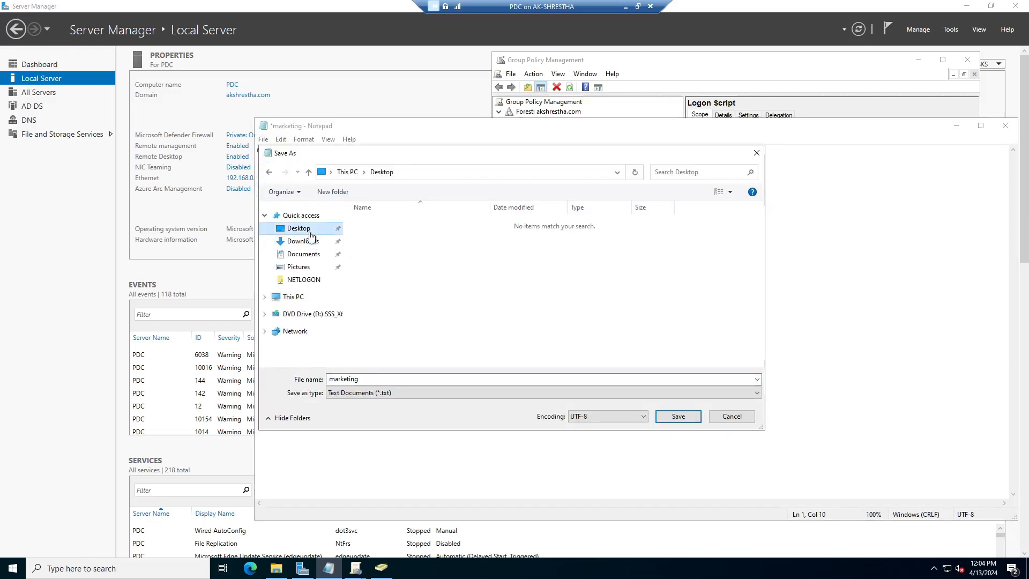
left_click(372, 379)
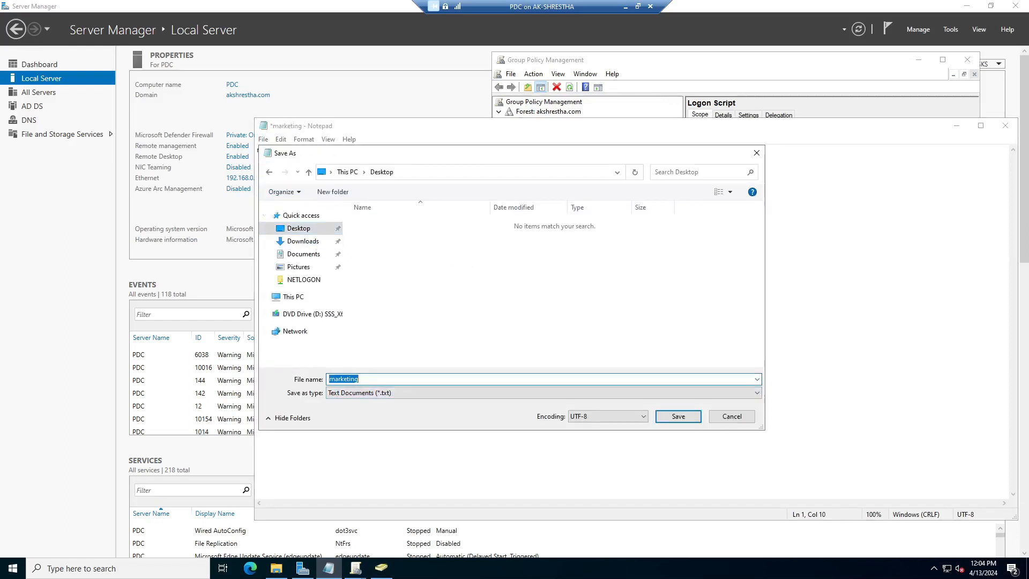
type("hr.bat")
left_click(413, 390)
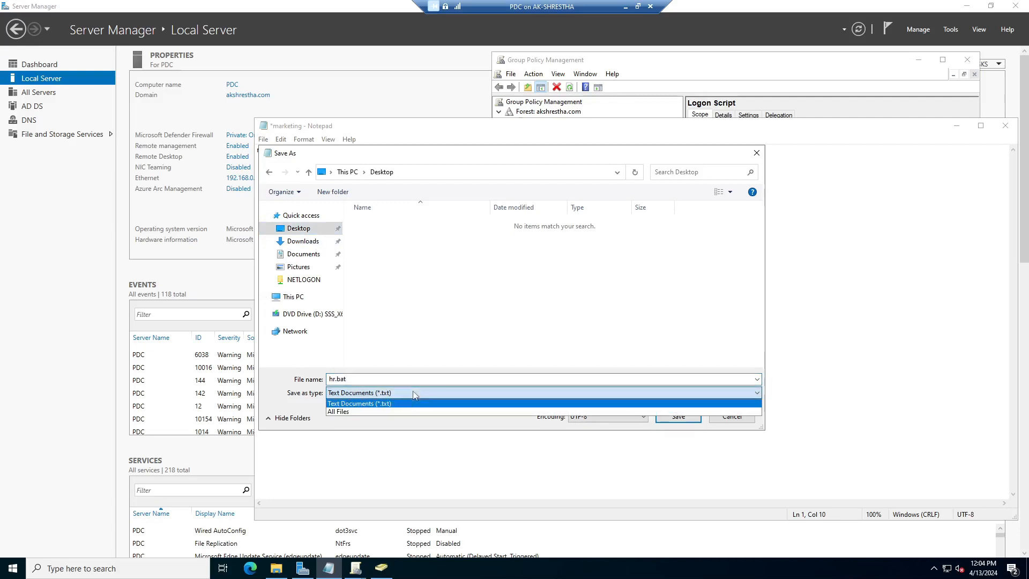
left_click(396, 413)
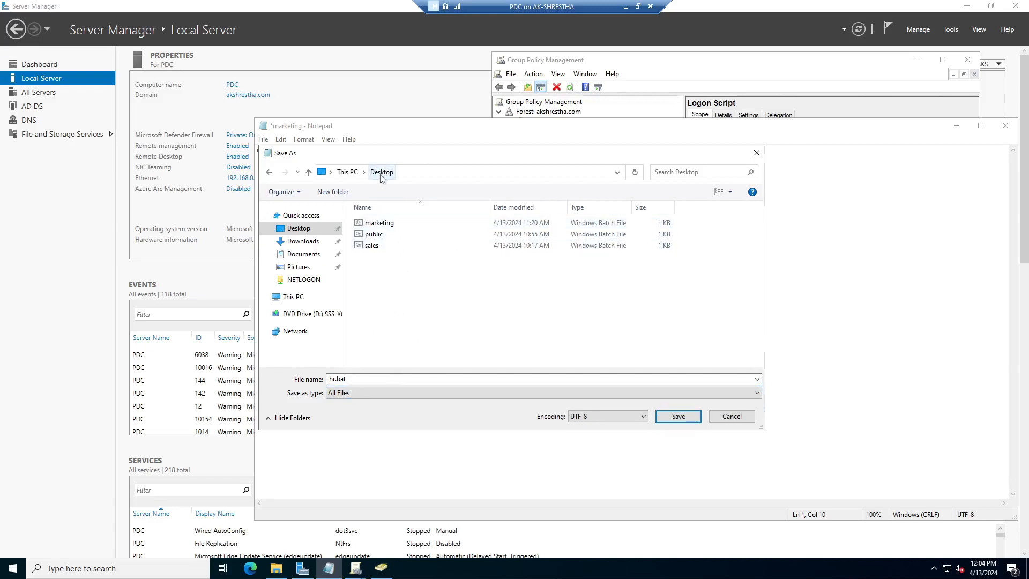
left_click(680, 418)
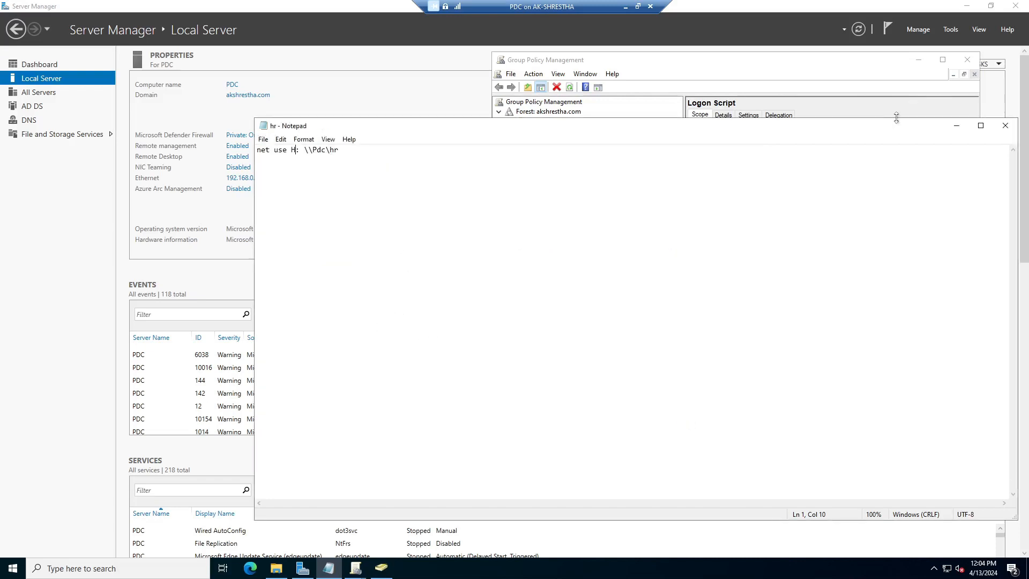
Minimize Notepad and search Windows for \\pdc
left_click(958, 124)
left_click(81, 568)
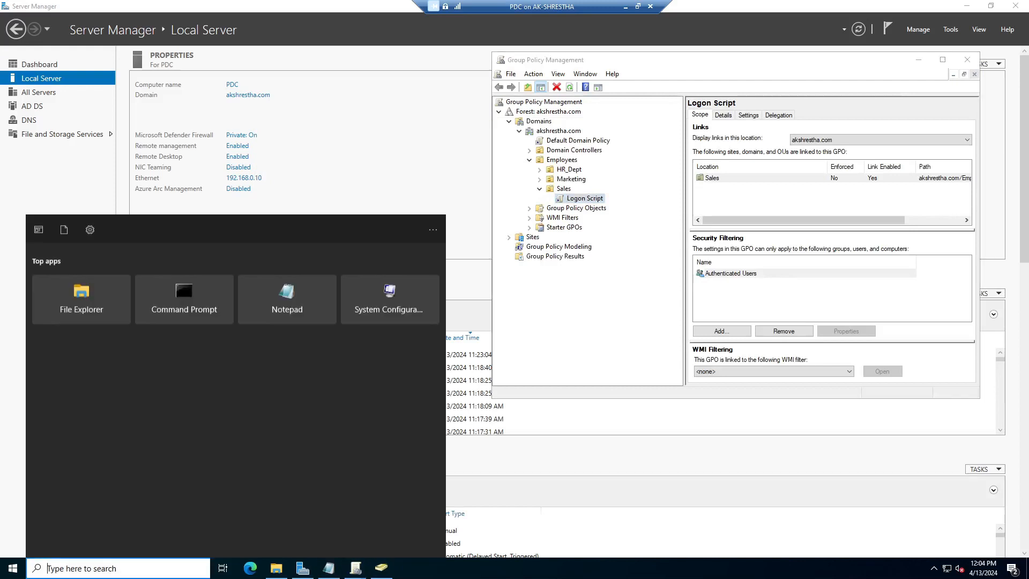
type("\\\\")
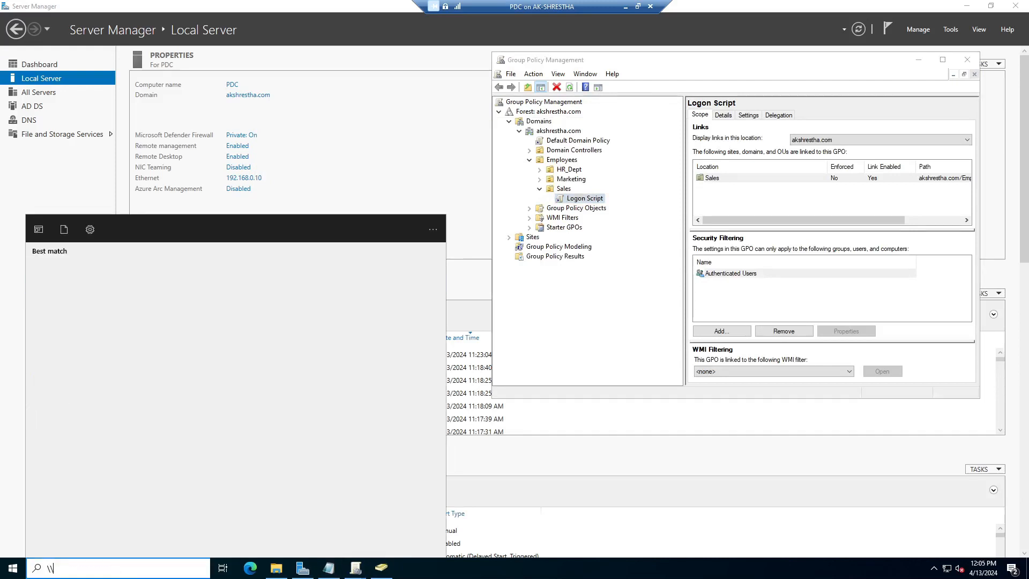
type("pdc\\")
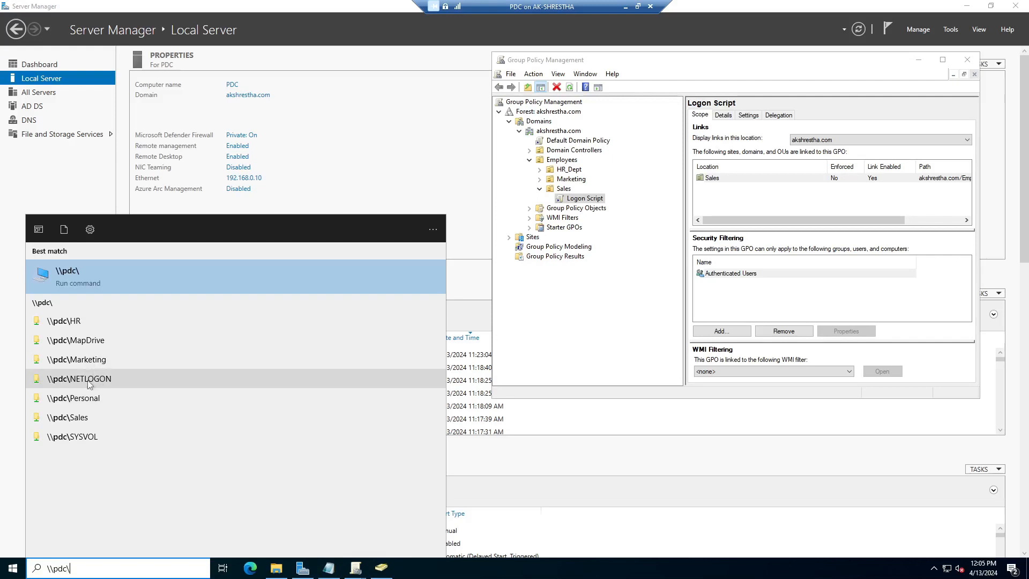
Copy the desktop hr.bat into \\pdc\NETLOGON beside marketing and sales, then close the folder
left_click(104, 384)
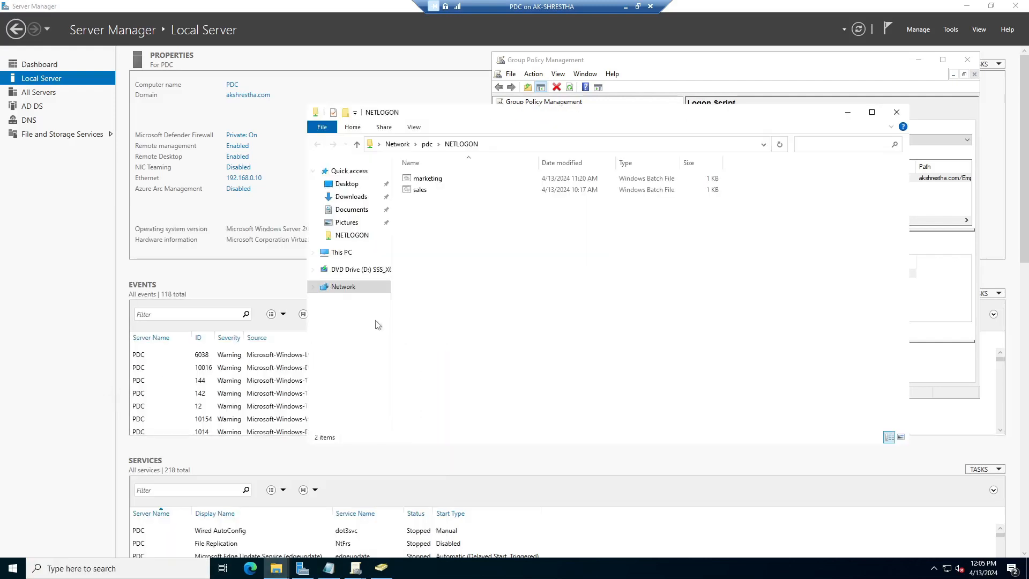
right_click(457, 230)
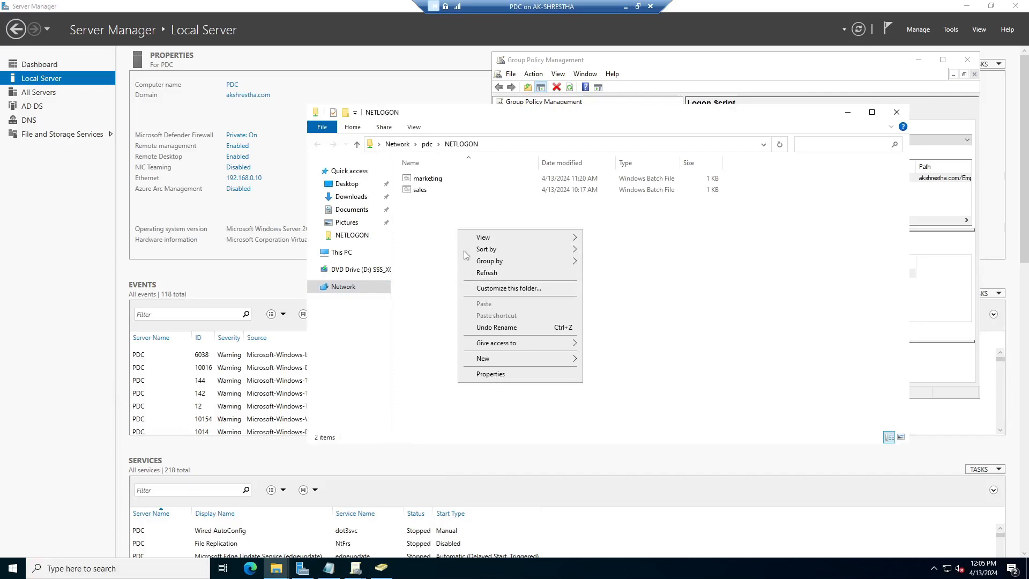
left_click(966, 6)
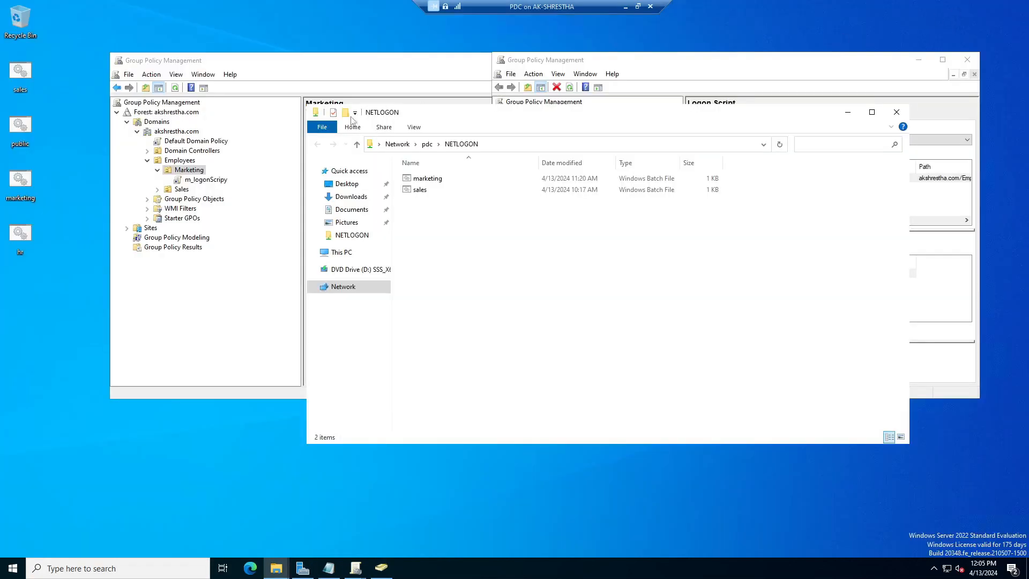
left_click_drag(19, 240, 431, 232)
left_click(434, 236)
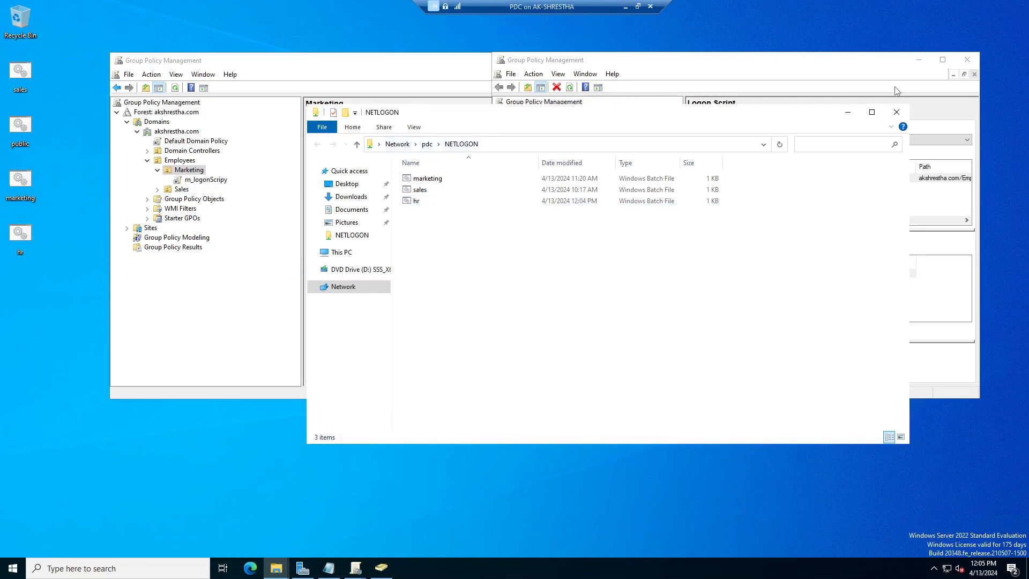
left_click(896, 112)
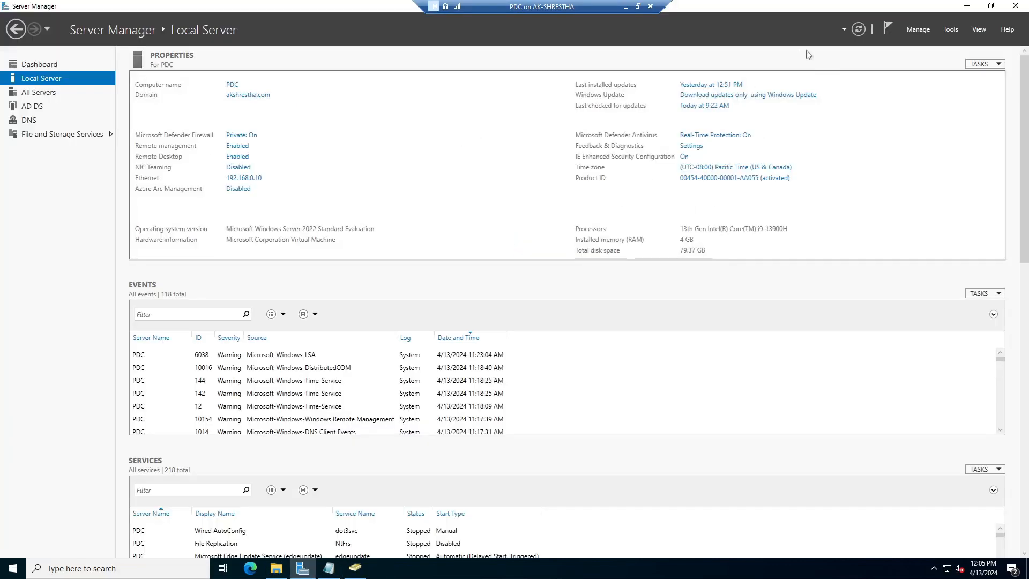
Launch Group Policy Management and start creating a GPO linked to the HR_Dept unit
left_click(951, 30)
left_click(903, 186)
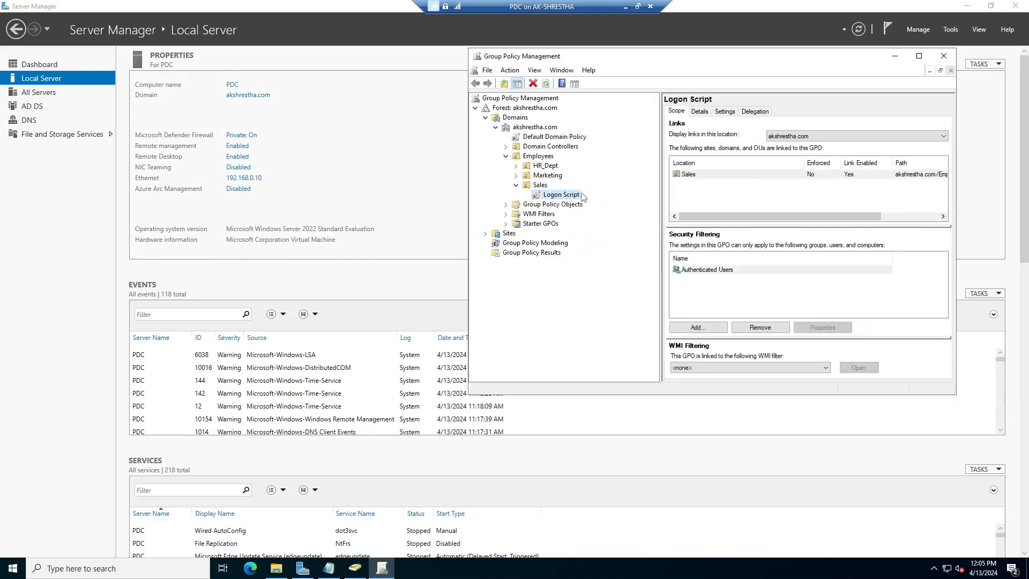
left_click(516, 186)
left_click(545, 167)
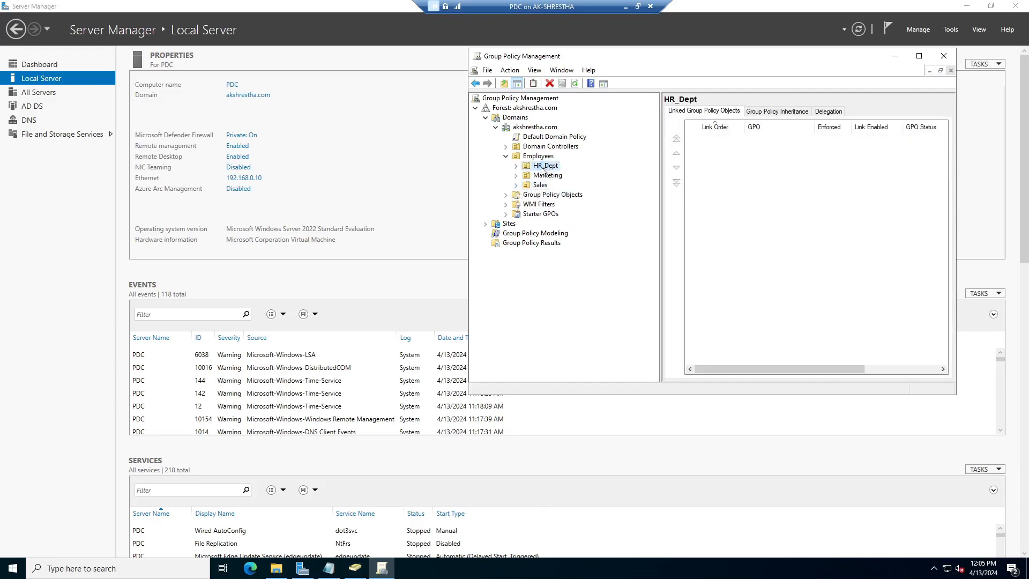
right_click(545, 167)
left_click(570, 174)
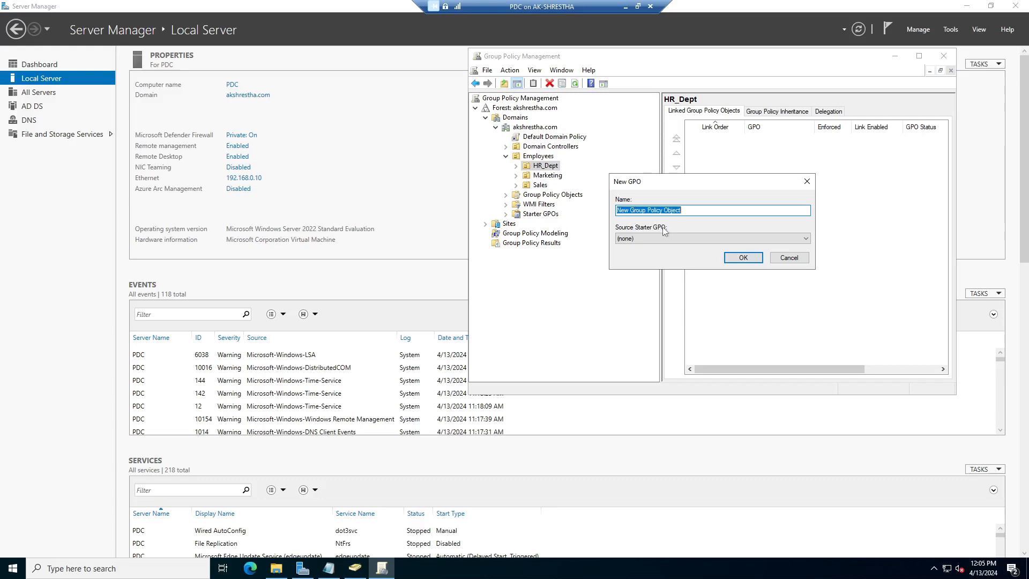
Name the new GPO HR_LogonScript, create it, and select it under HR_Dept
key("BackSpace")
type("h")
key("BackSpace")
type("HR")
type("_LogonScript")
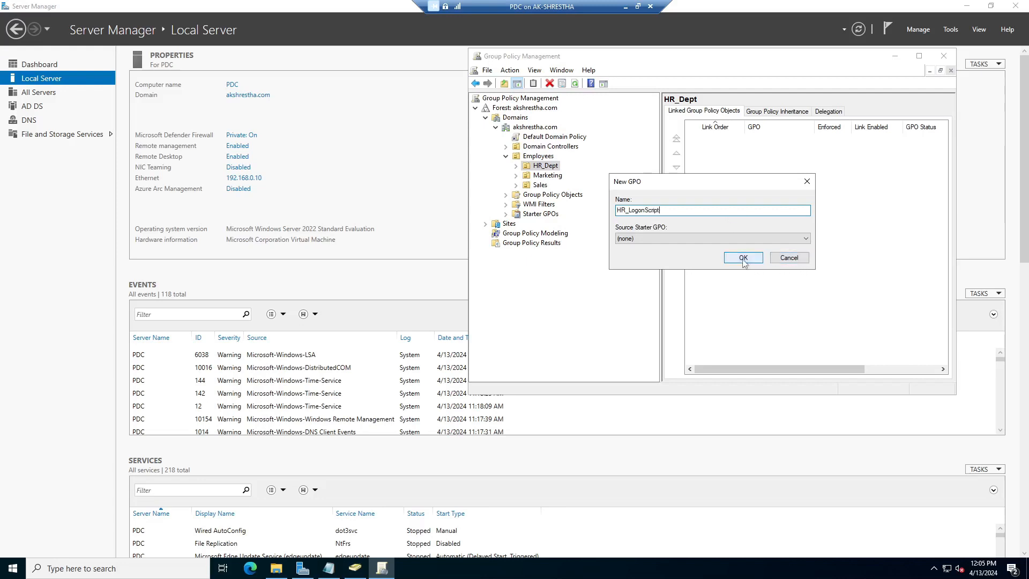
left_click(743, 257)
left_click(516, 166)
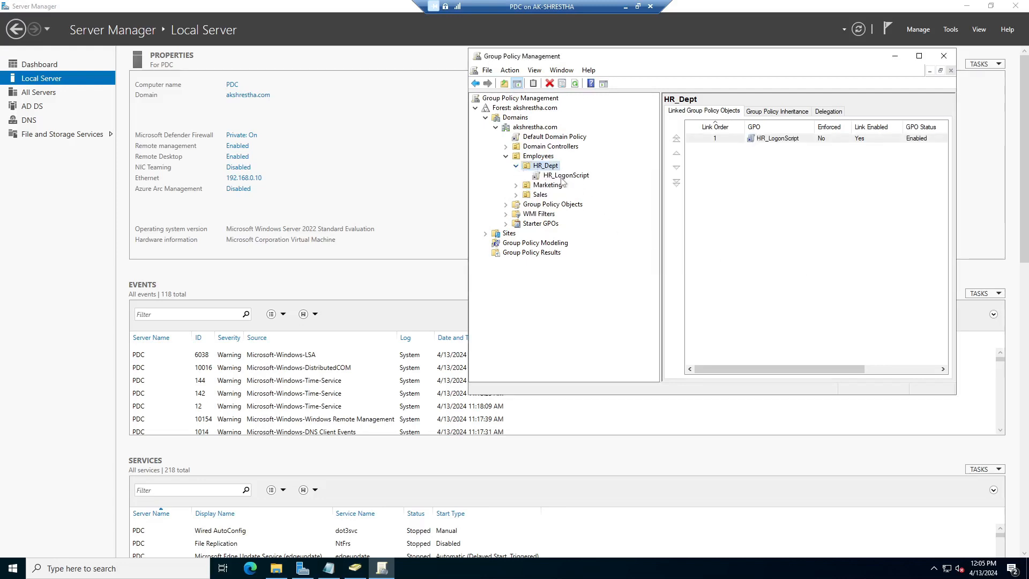
left_click(566, 175)
Edit HR_LogonScript and navigate to User Configuration > Policies > Windows Settings > Scripts (Logon/Logoff)
right_click(565, 176)
left_click(591, 184)
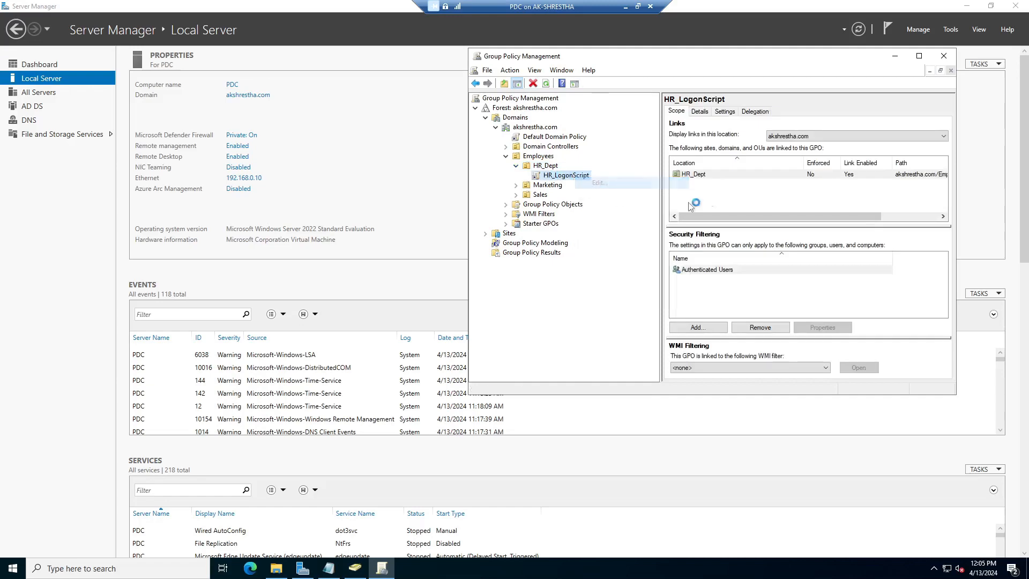
left_click_drag(340, 53, 661, 99)
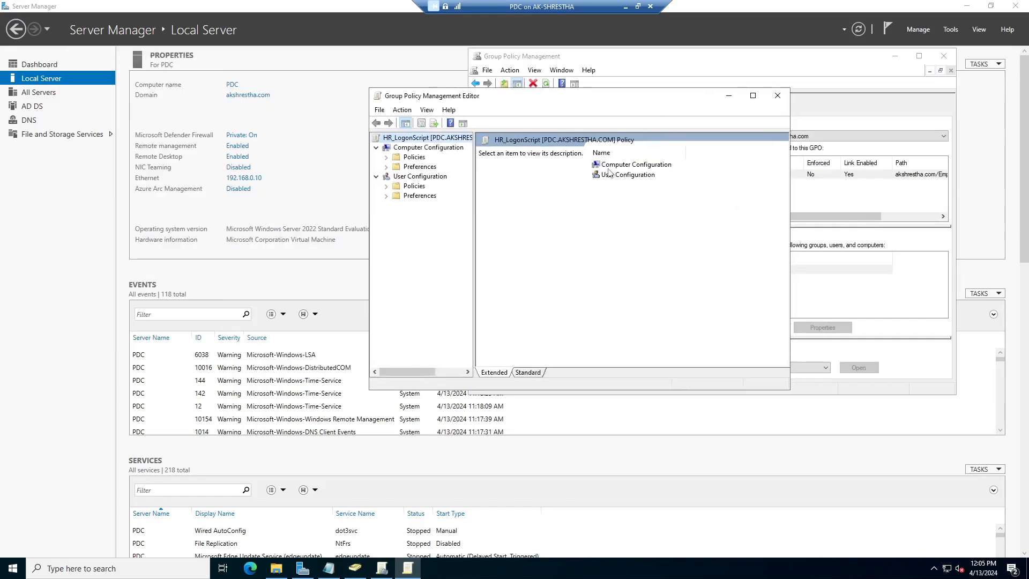
left_click(386, 186)
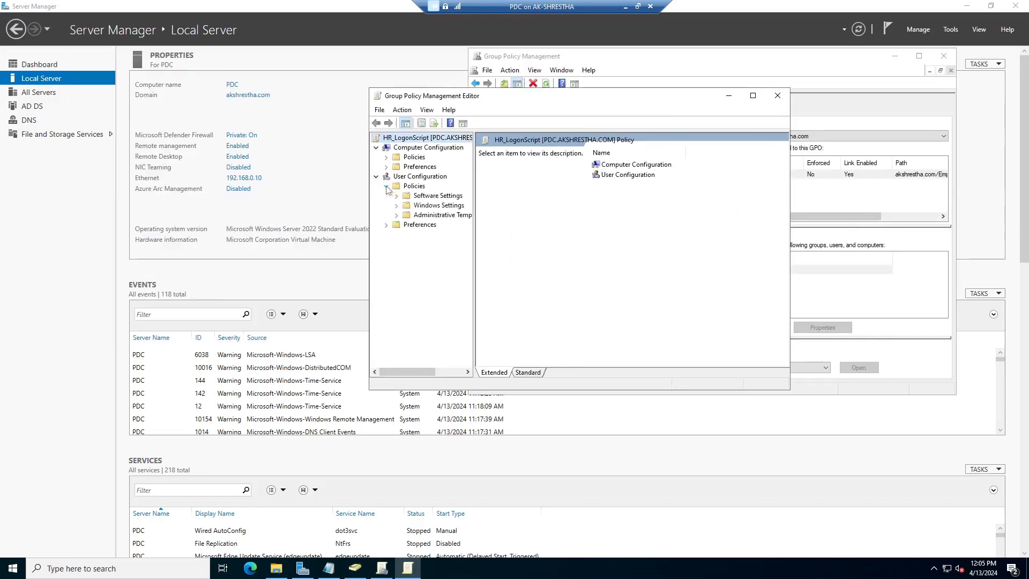
left_click(424, 177)
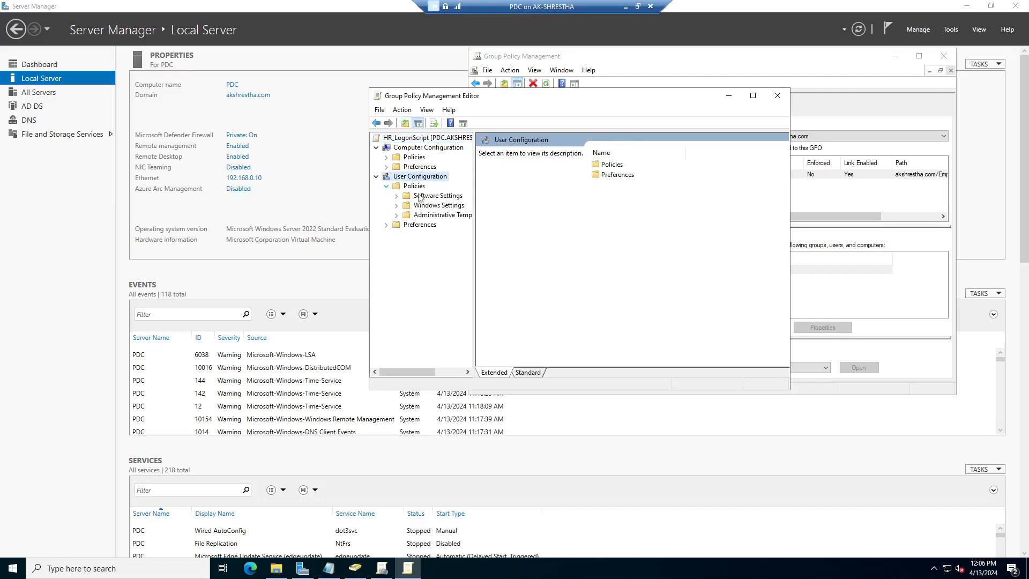
left_click(397, 206)
left_click(445, 215)
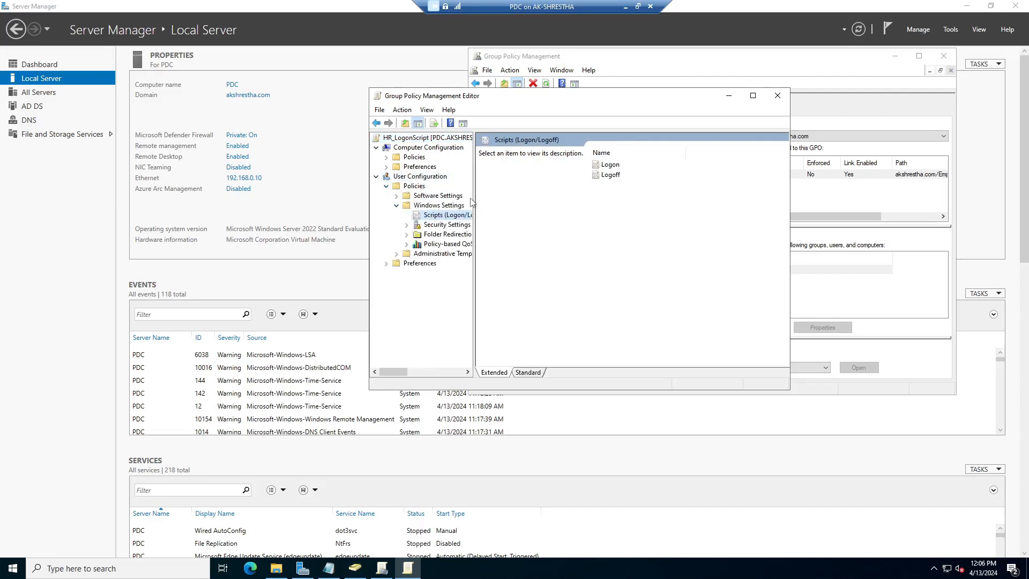
Open the Properties dialog of the Logon script entry
left_click_drag(474, 195, 506, 195)
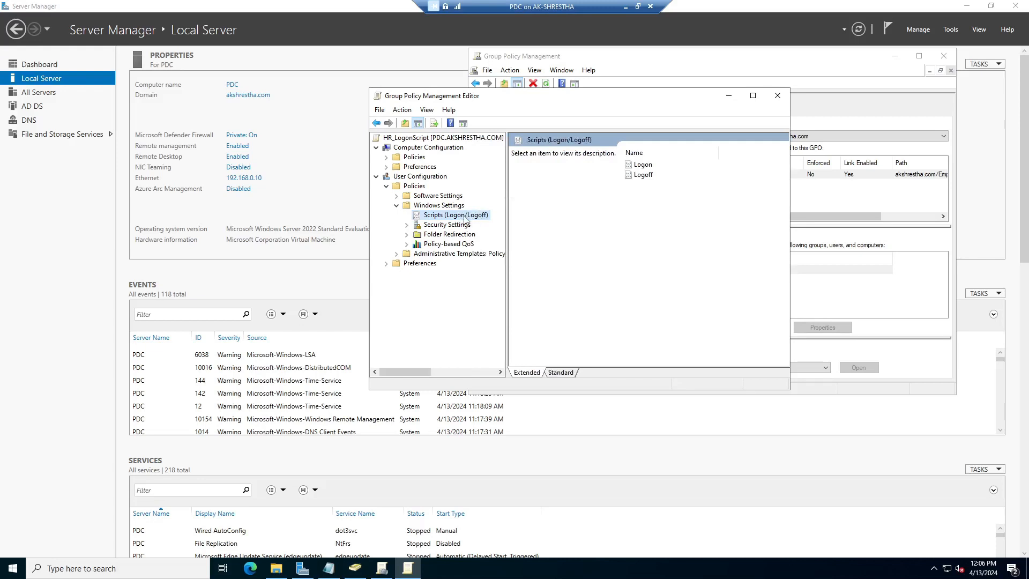
left_click(643, 164)
right_click(644, 165)
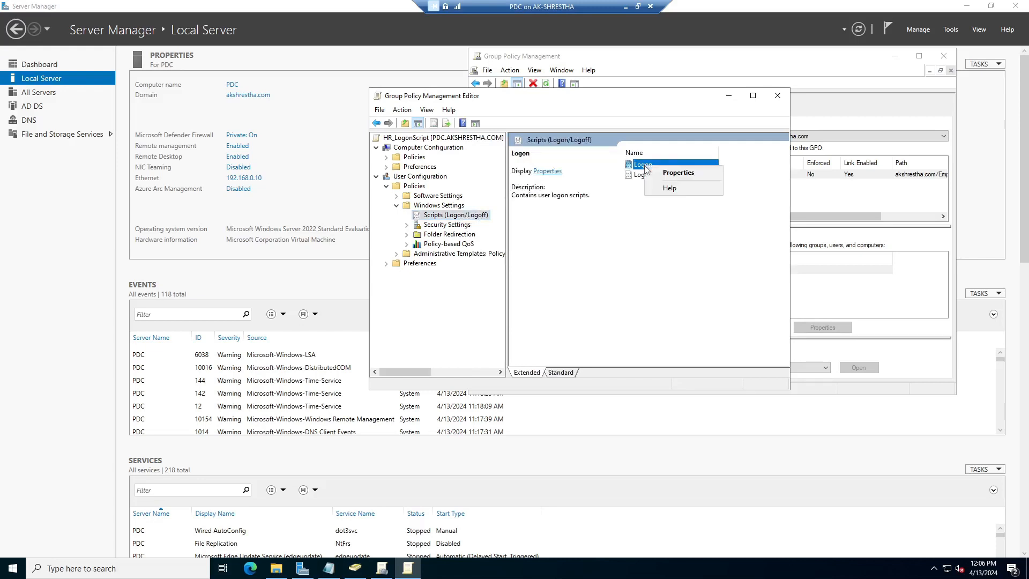
left_click(674, 173)
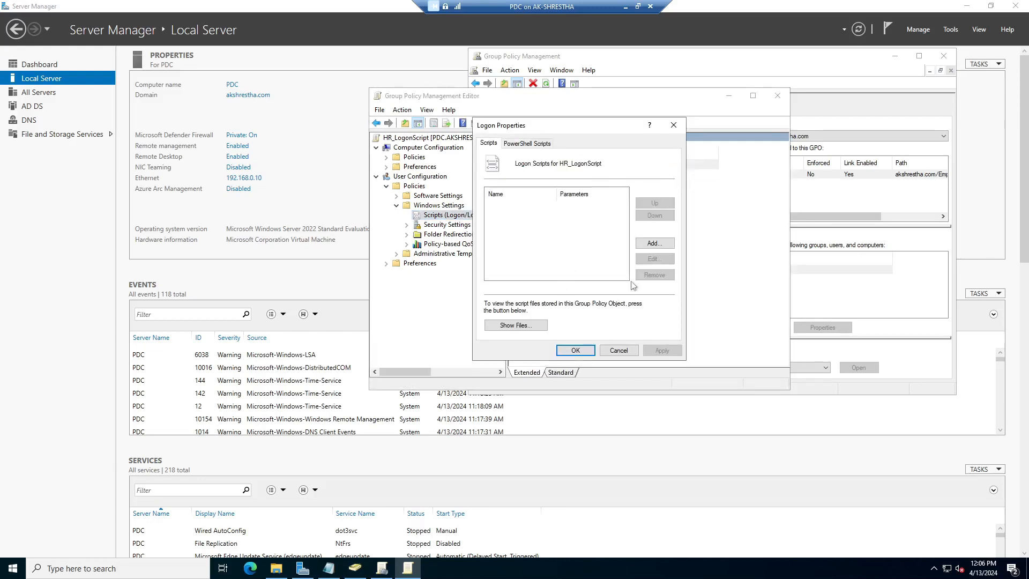
Add a logon script by browsing to \\PDC\netlogon and choosing hr.bat
left_click(652, 244)
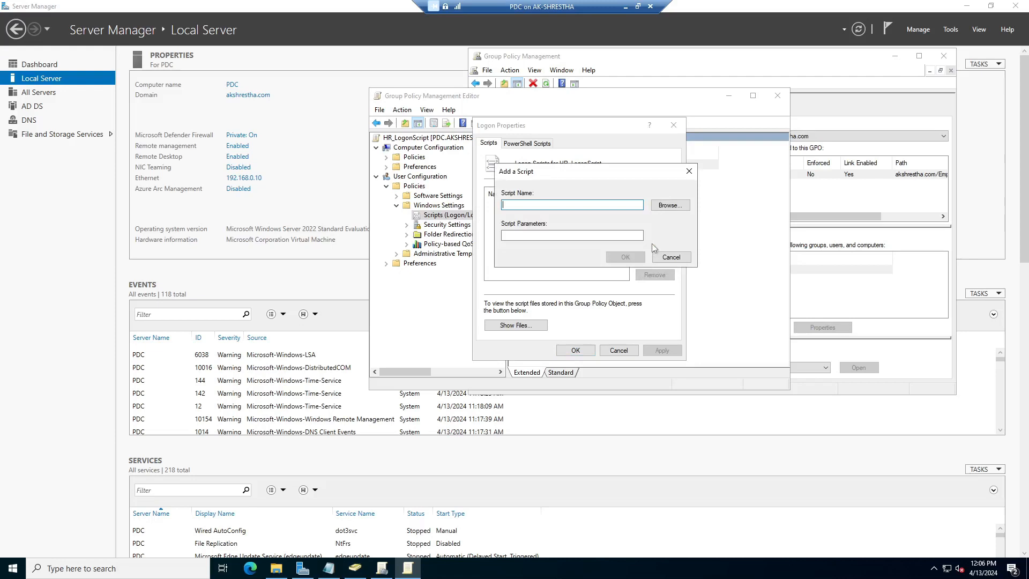
left_click(669, 207)
left_click_drag(675, 128, 466, 115)
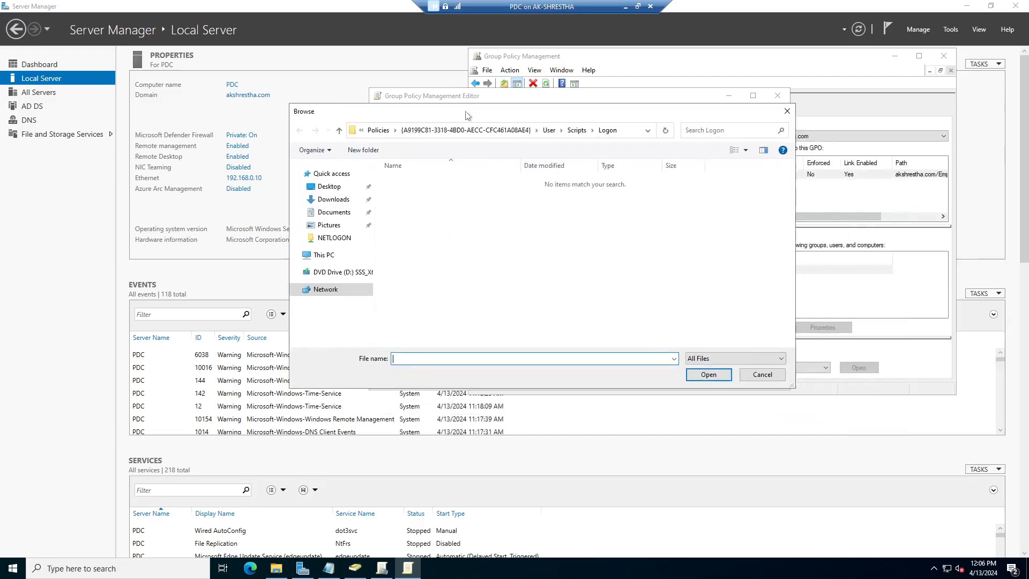
left_click(627, 131)
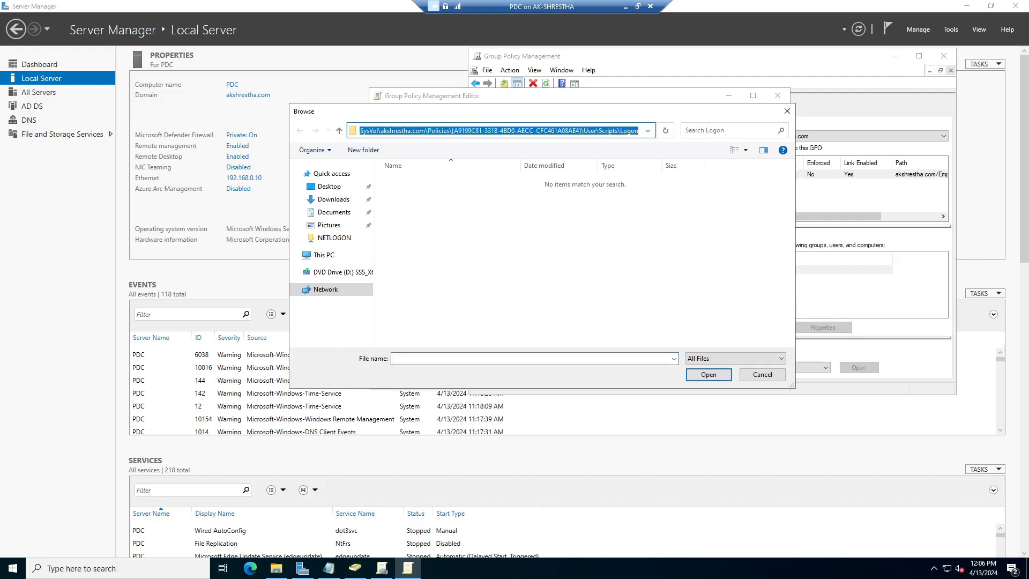
type("\\\\")
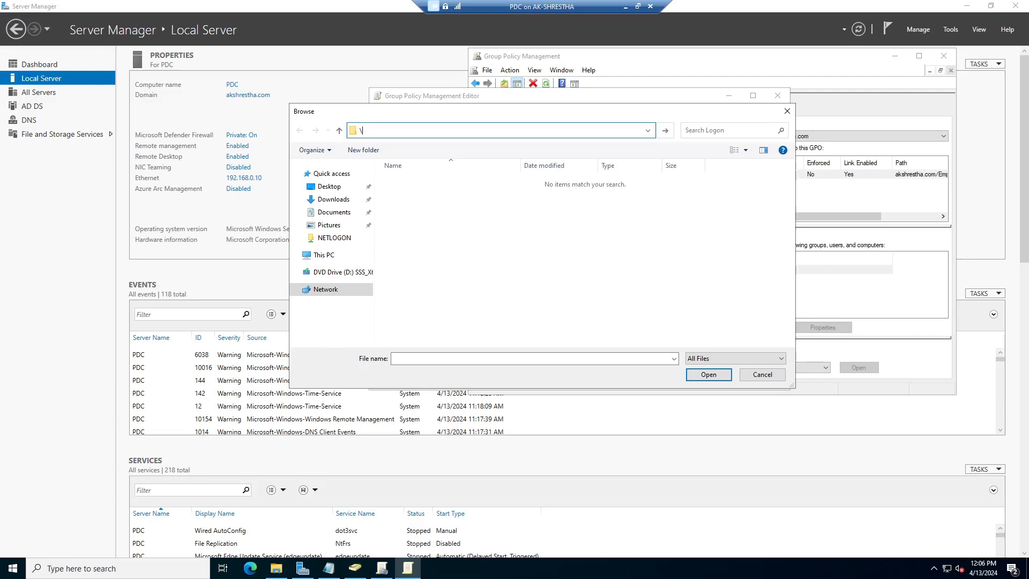
type("PDC\\L")
key("BackSpace")
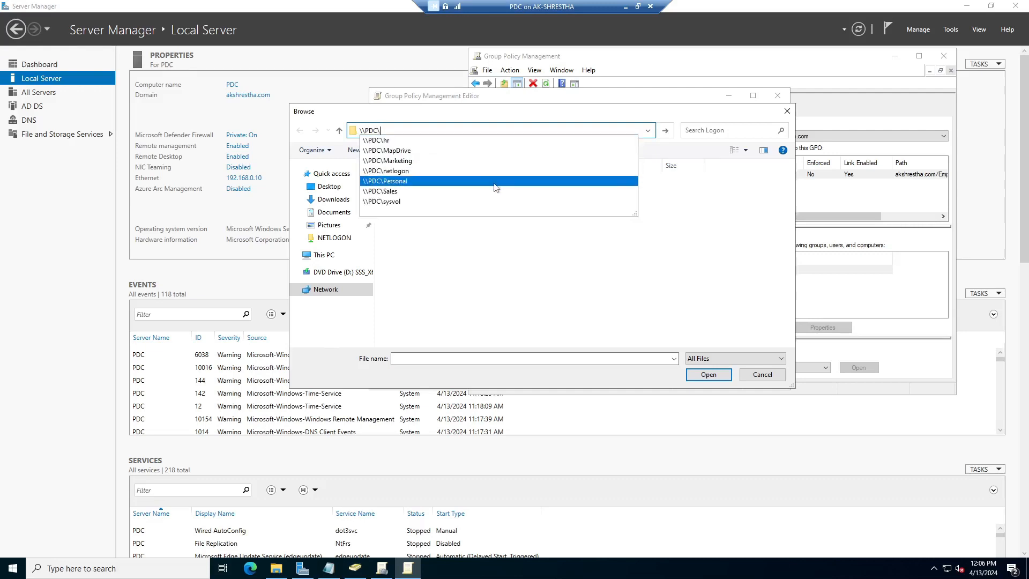
left_click(465, 171)
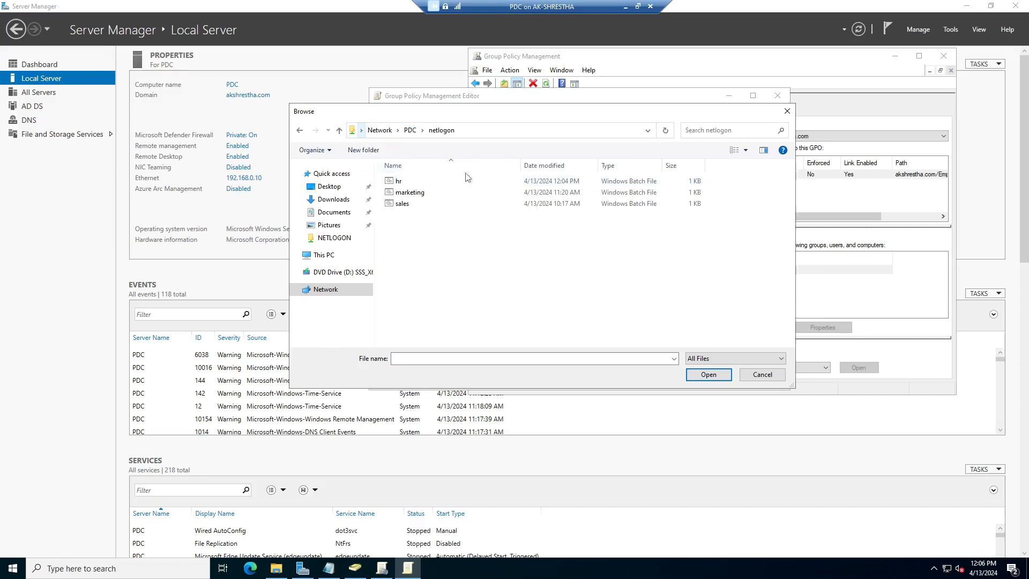
left_click(400, 181)
left_click(697, 373)
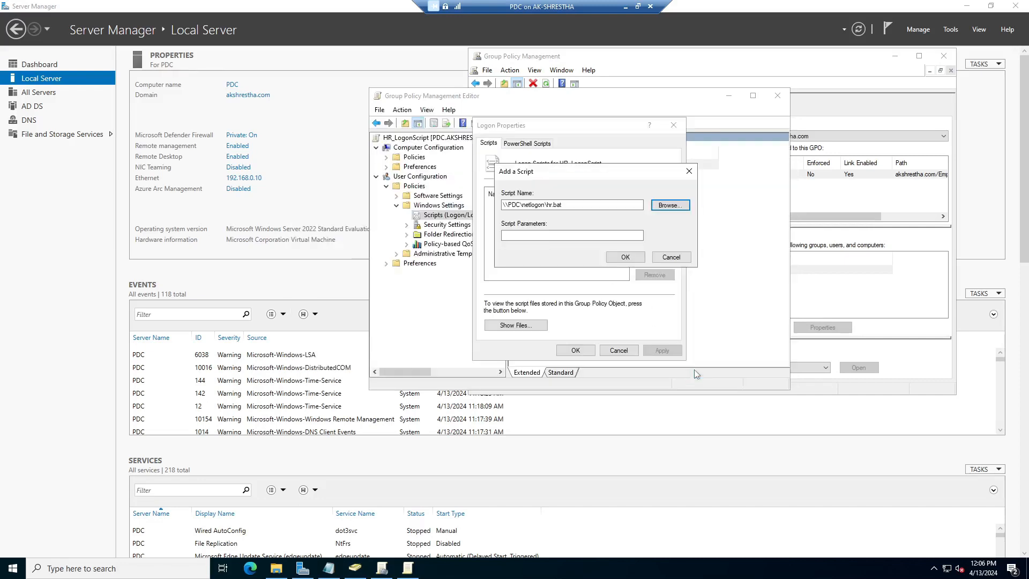
Confirm and apply hr.bat as the logon script, then close the policy editor
left_click(624, 257)
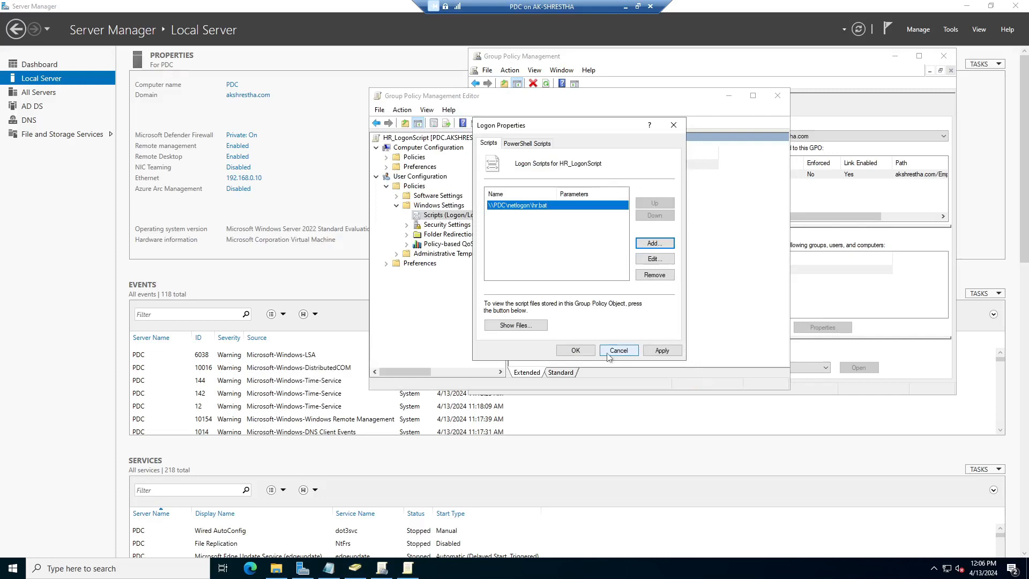
left_click(662, 350)
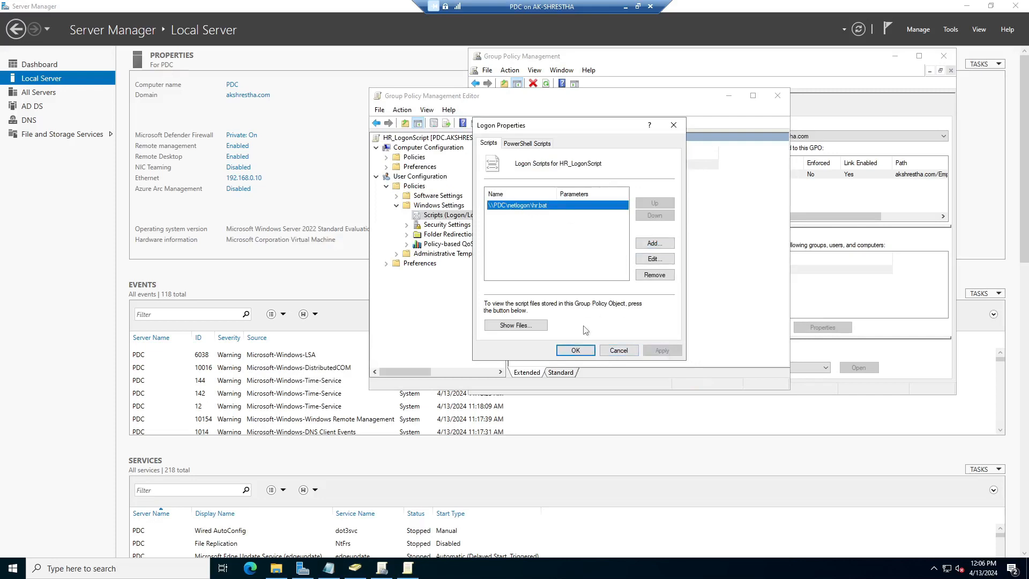
left_click(576, 351)
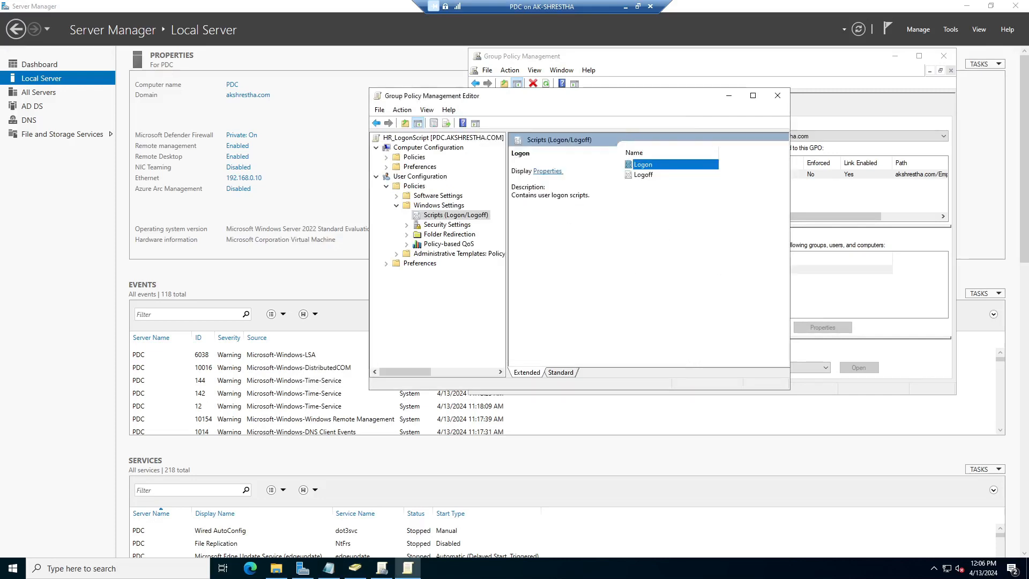
left_click(638, 277)
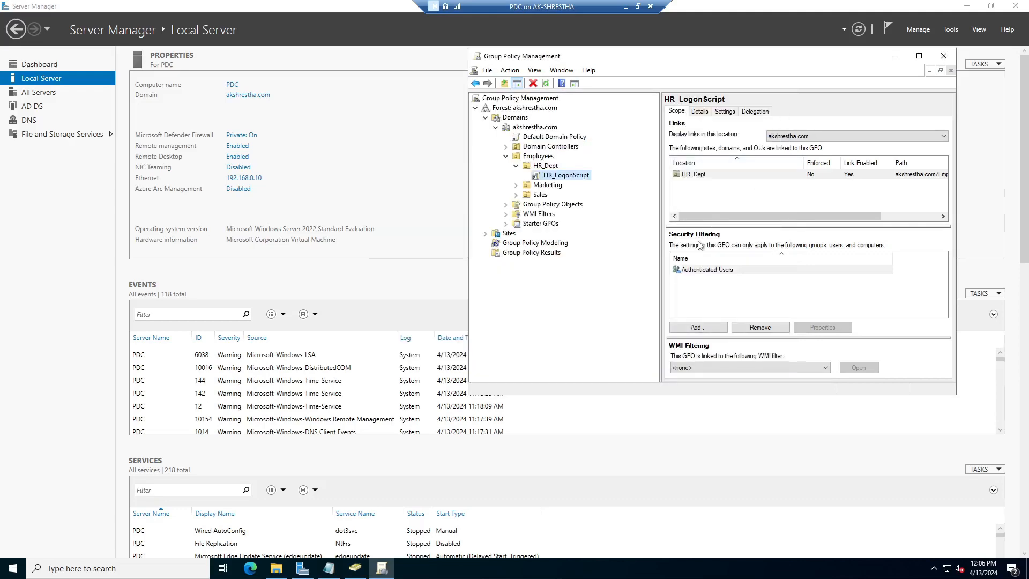
left_click_drag(638, 60, 473, 74)
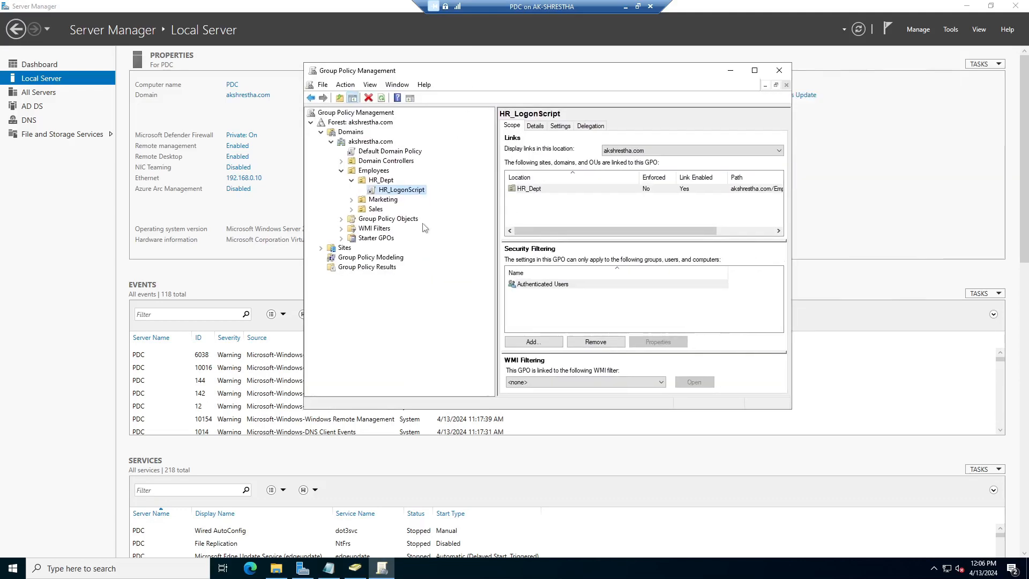
Open the HR_Dept user's properties on the Profile tab in Active Directory Users and Computers
left_click(779, 70)
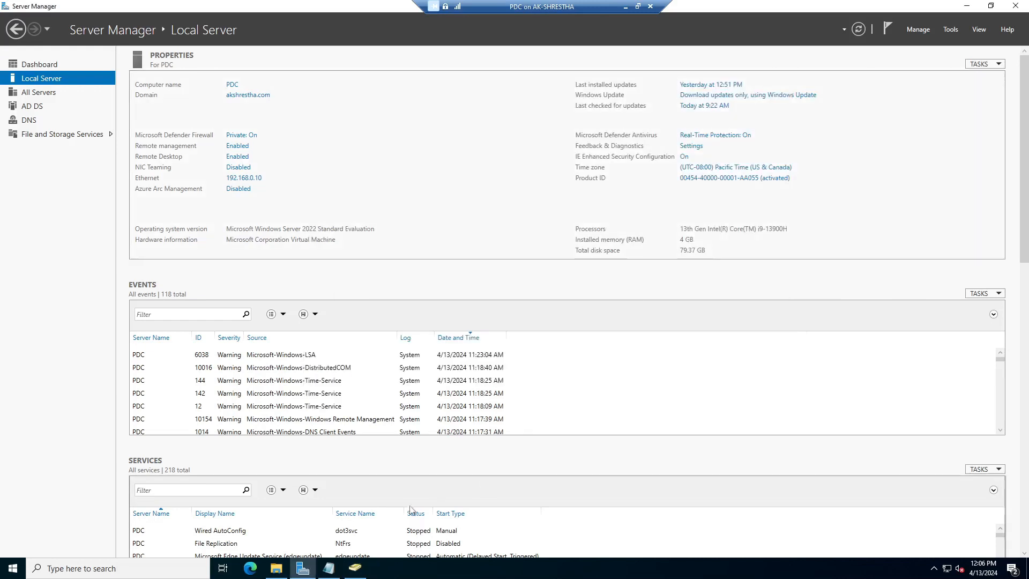
left_click(355, 567)
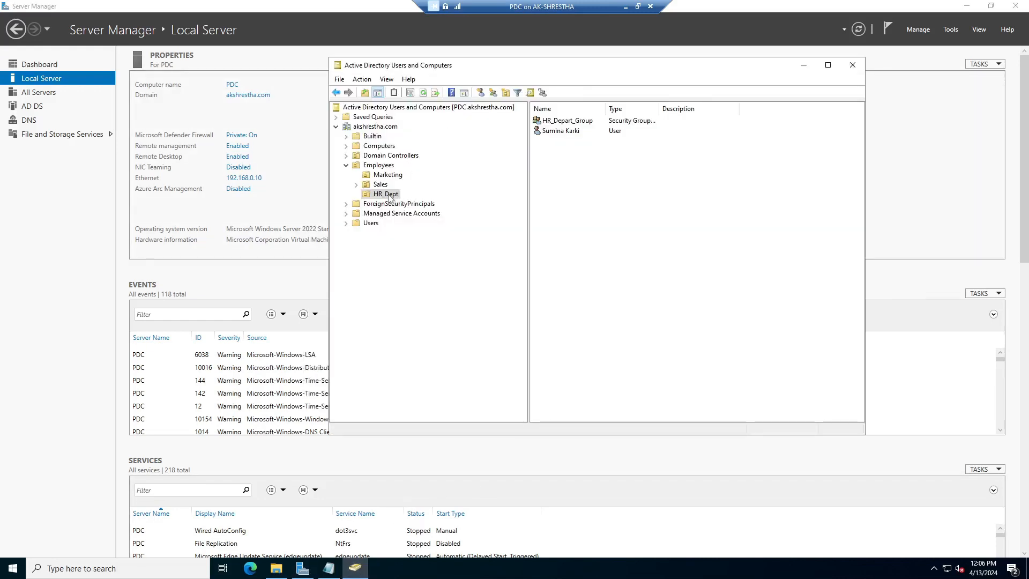
left_click(575, 123)
left_click(573, 134)
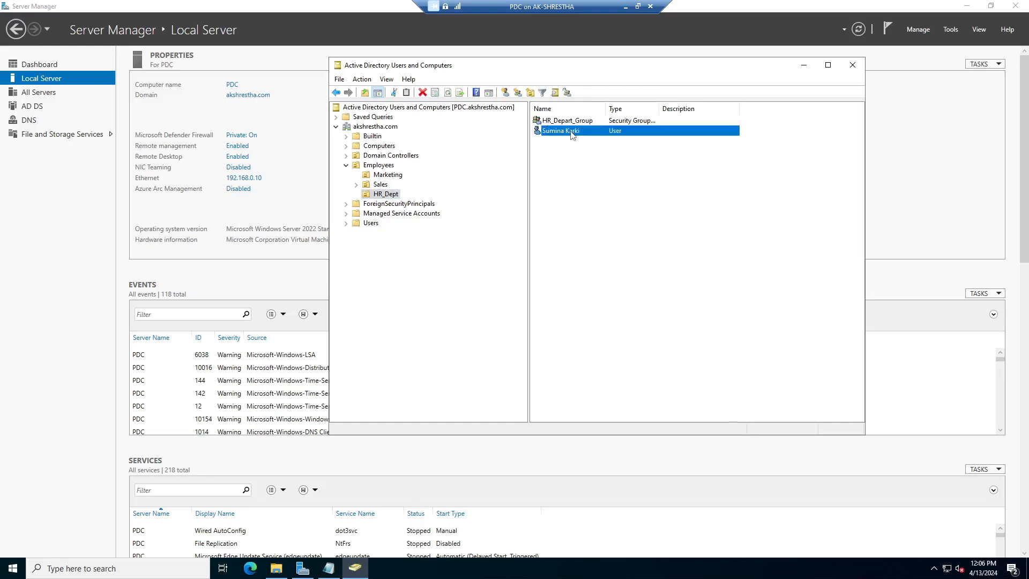
right_click(571, 134)
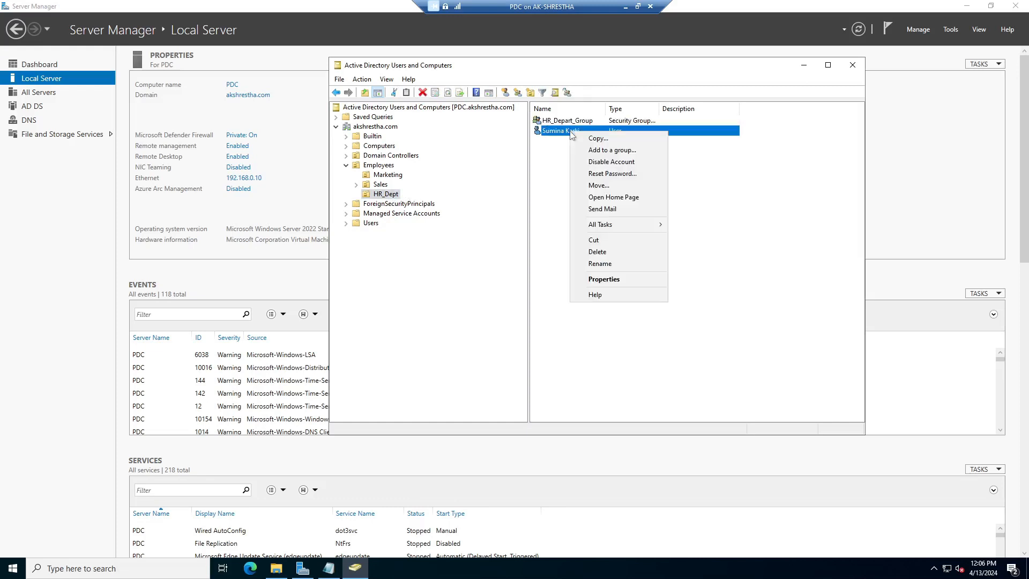
left_click(589, 280)
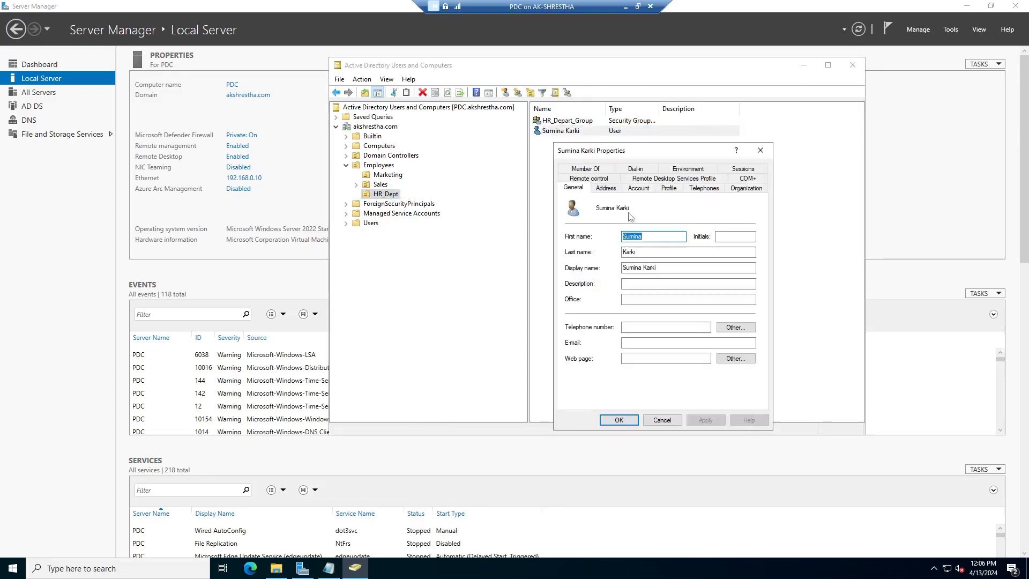
left_click(669, 188)
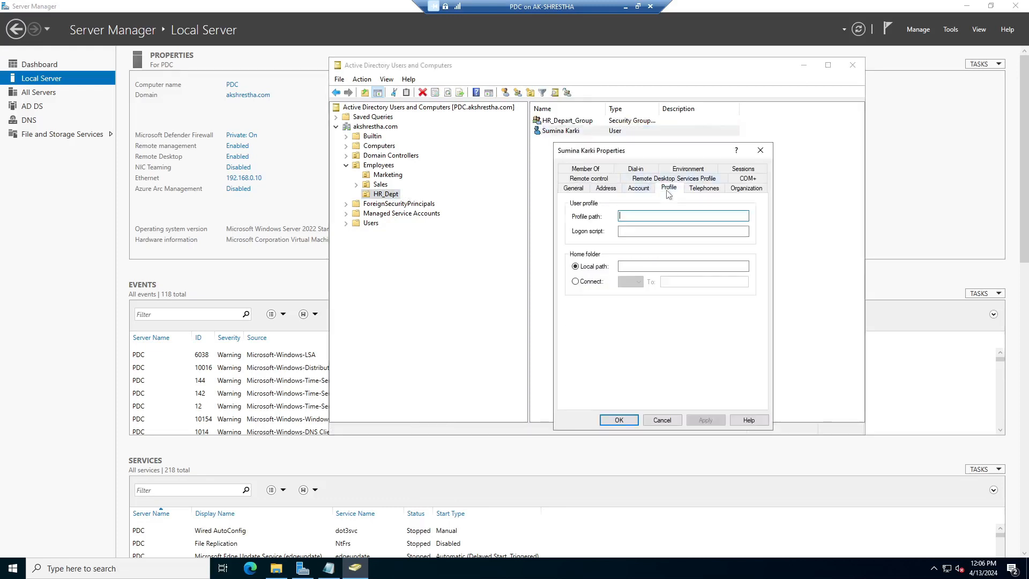
Set the home folder to connect drive Z: and begin entering the \\PDC path
left_click(577, 283)
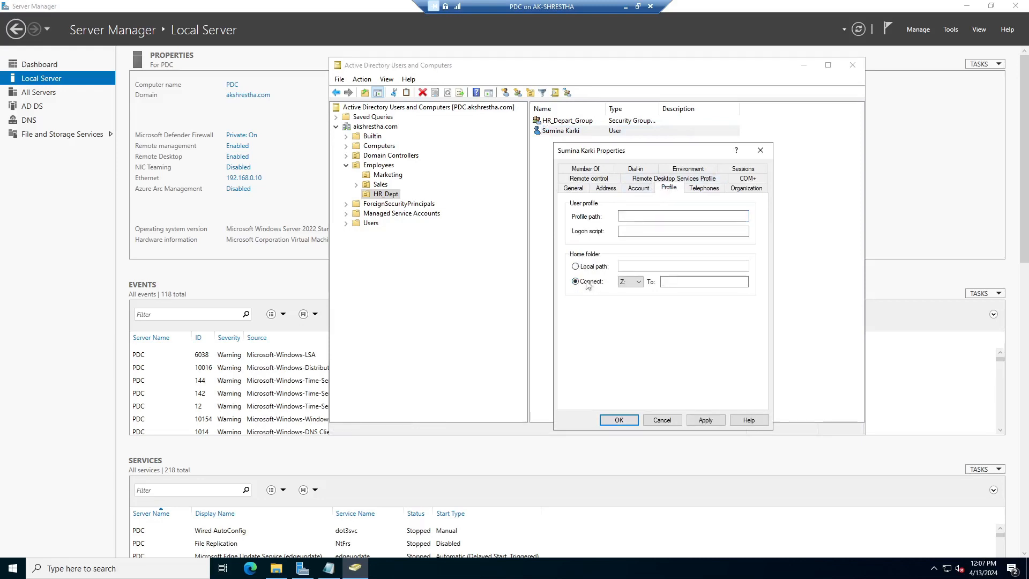
left_click(638, 282)
key("Tab")
type("\\\\PD")
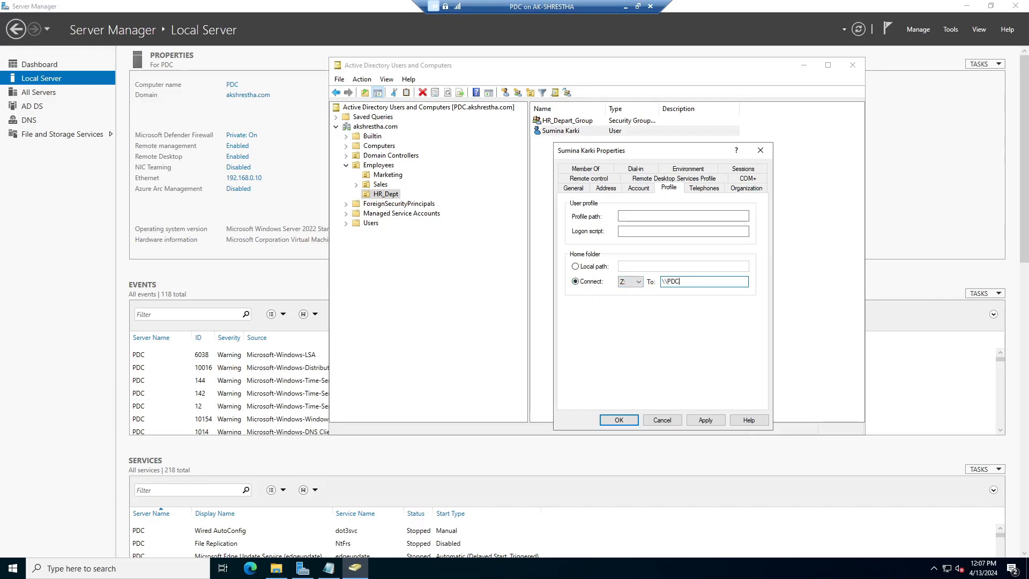
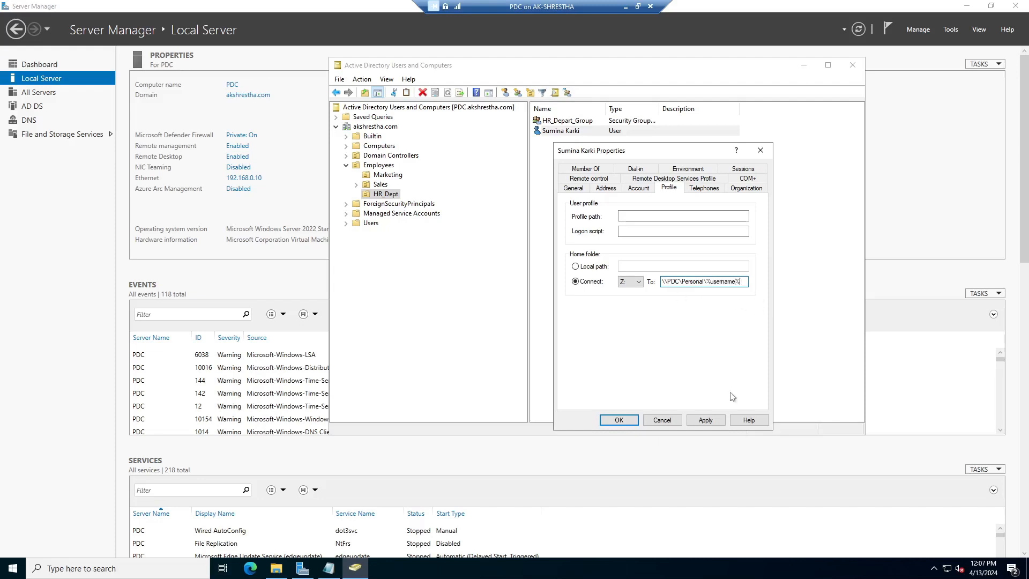
Save the Z: home folder at \\PDC\Personal\%username%, close the properties, and exit the PDC session
left_click(705, 420)
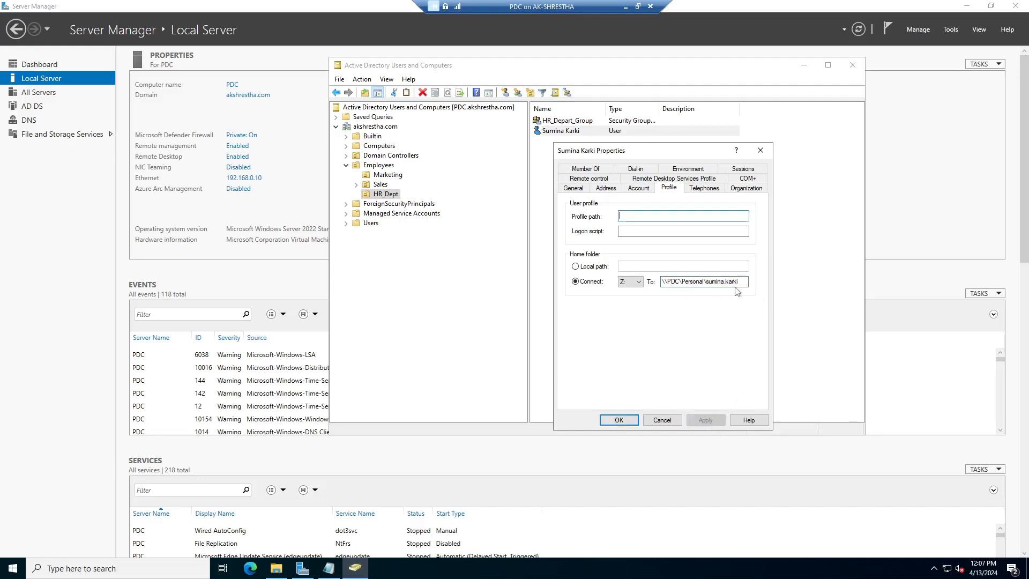
left_click(619, 420)
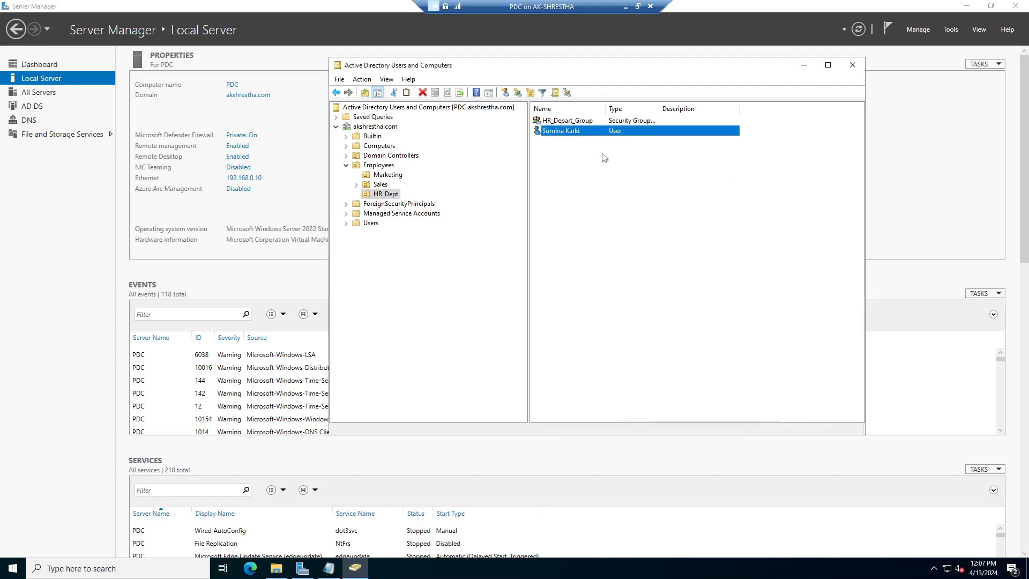
left_click(650, 7)
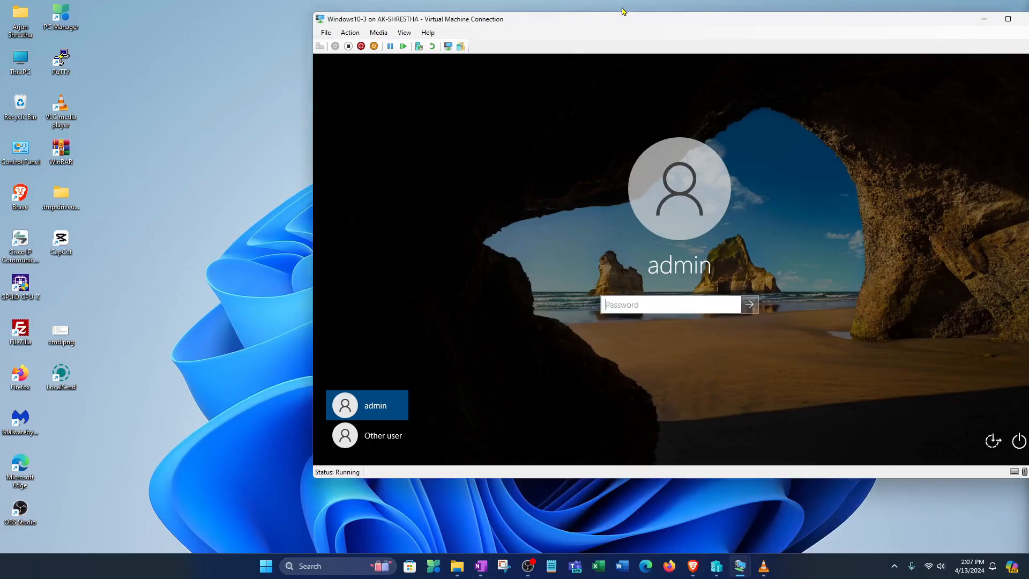
Try signing in to the Windows 10 client as the domain user, then dismiss the Remote Desktop rights error
left_click_drag(652, 24, 481, 38)
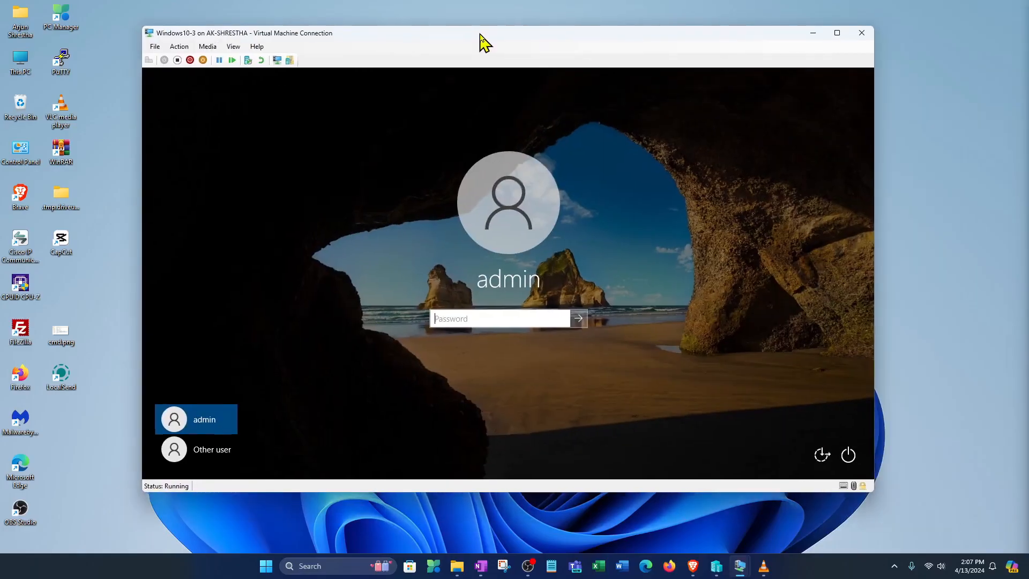
left_click(210, 452)
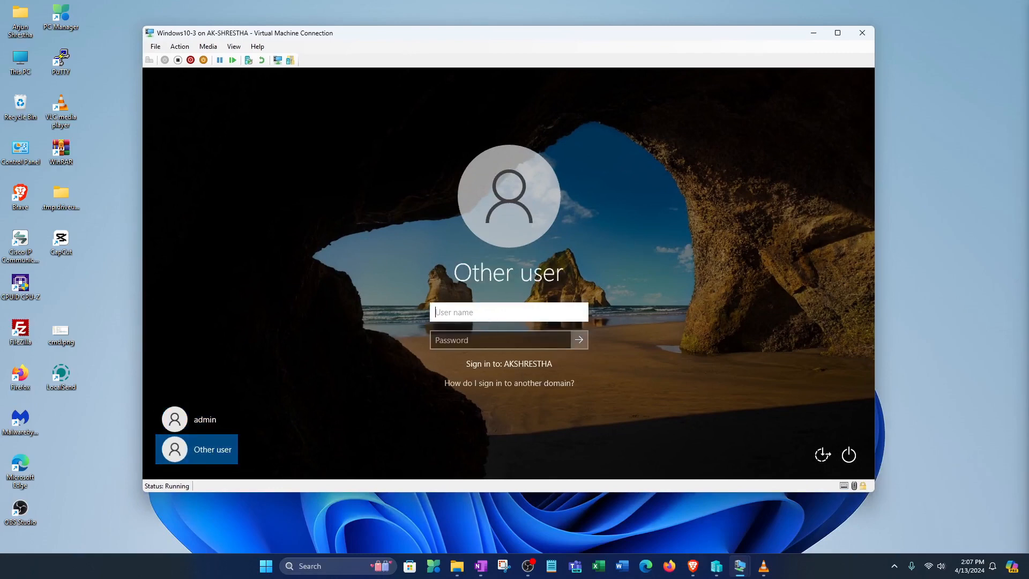
type("a")
key("BackSpace")
type("sumana.")
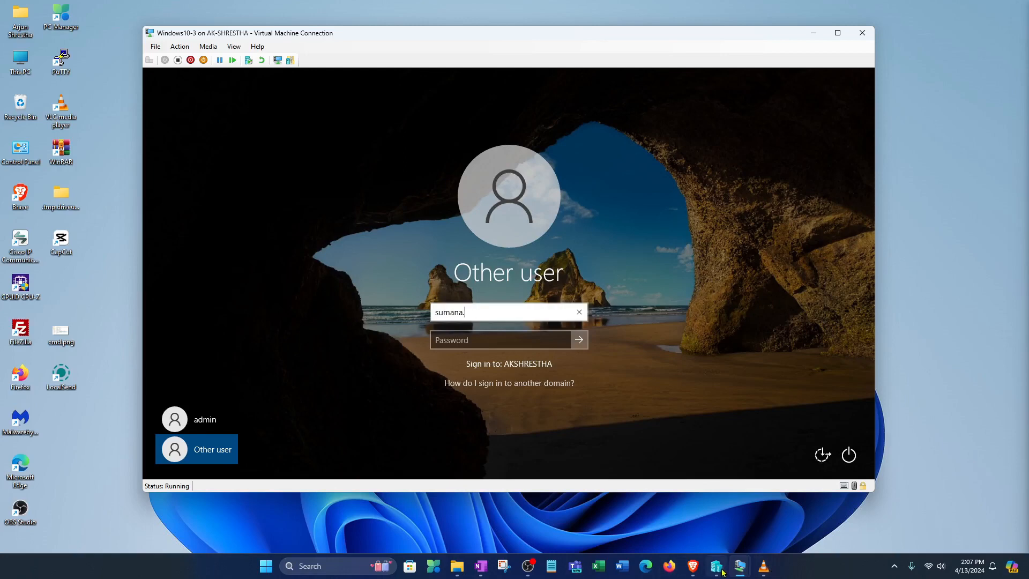
mouse_move(740, 565)
left_click(623, 511)
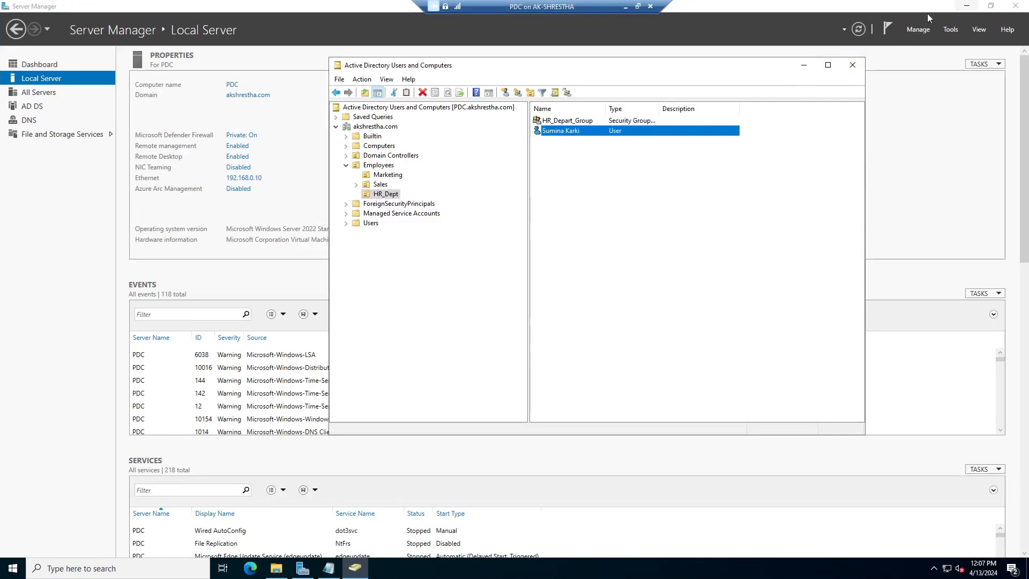
left_click(626, 8)
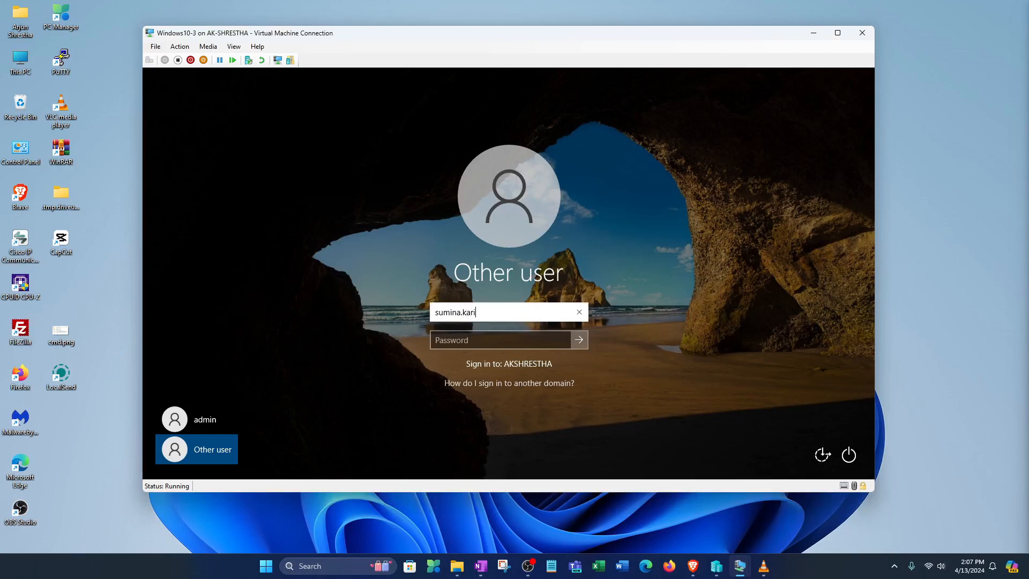
key("Tab")
type("p")
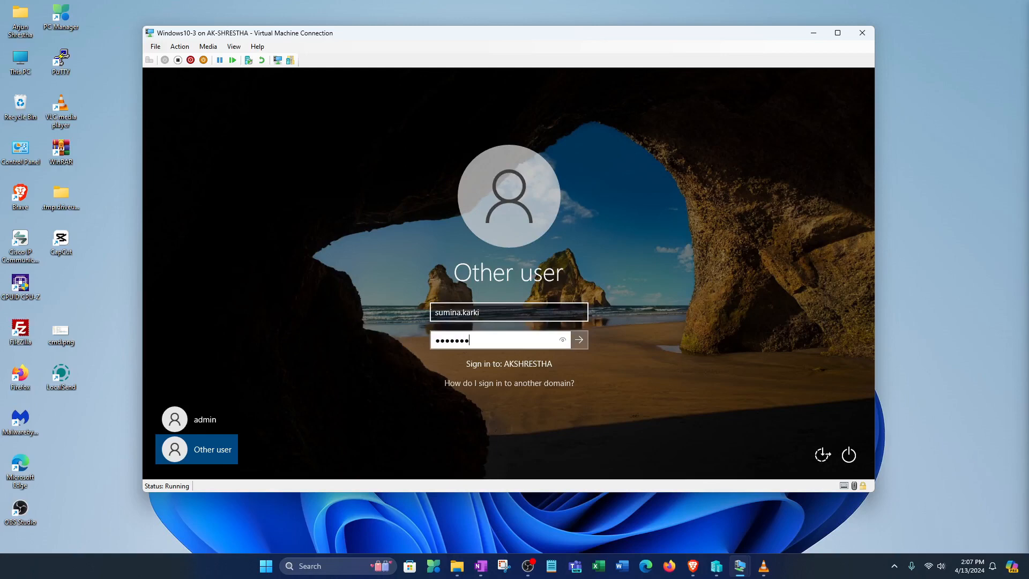
left_click(581, 340)
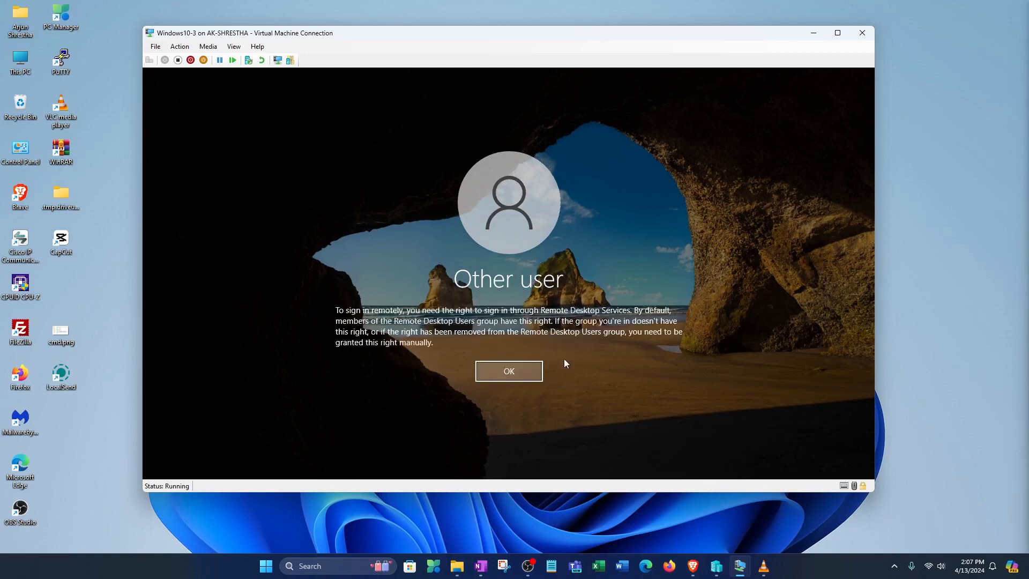
left_click(527, 376)
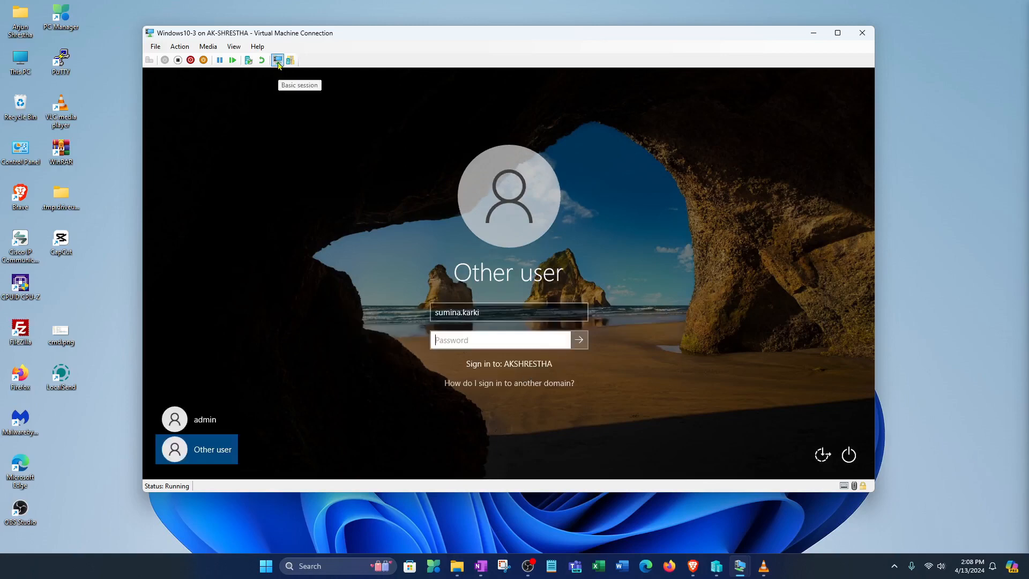
Switch the VM connection to a Basic session and sign in again with the domain credentials
left_click(279, 62)
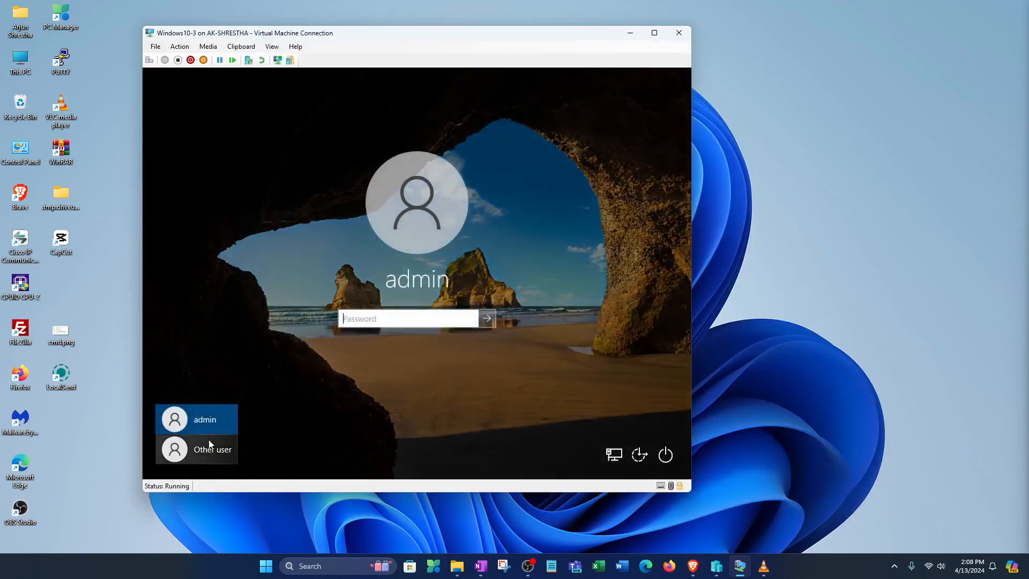
left_click(196, 449)
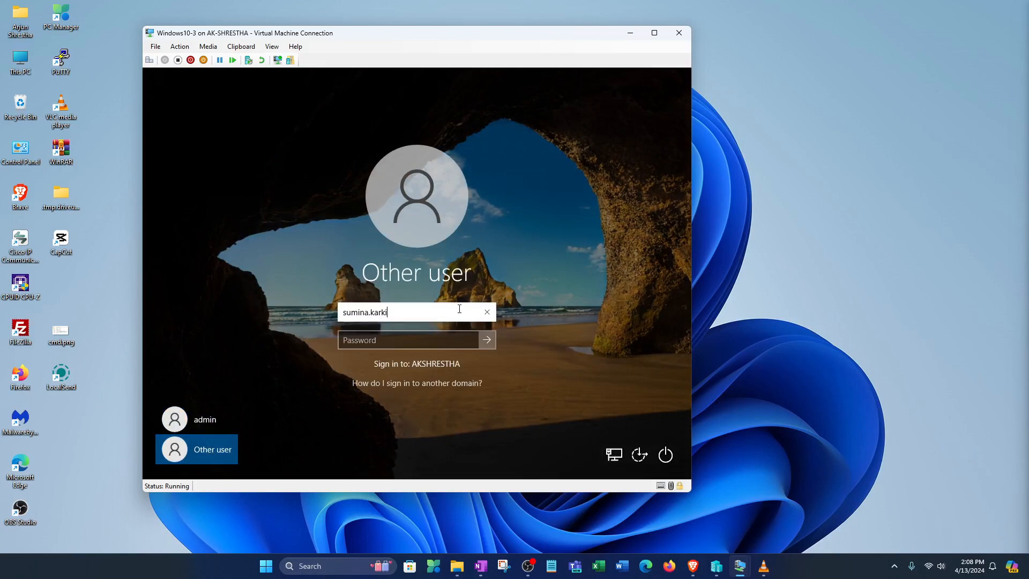
key("Tab")
type("•")
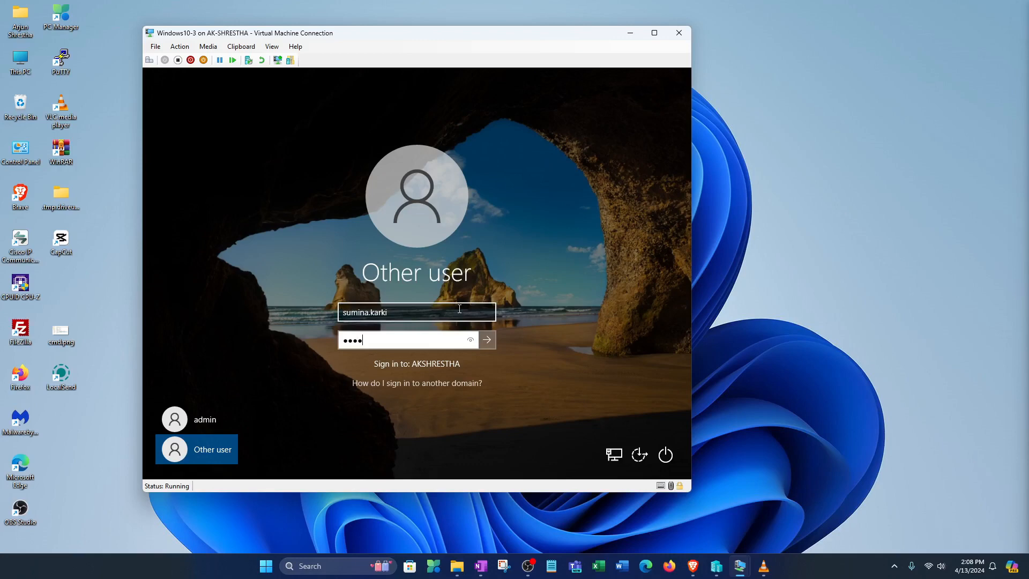
type("•")
left_click(486, 340)
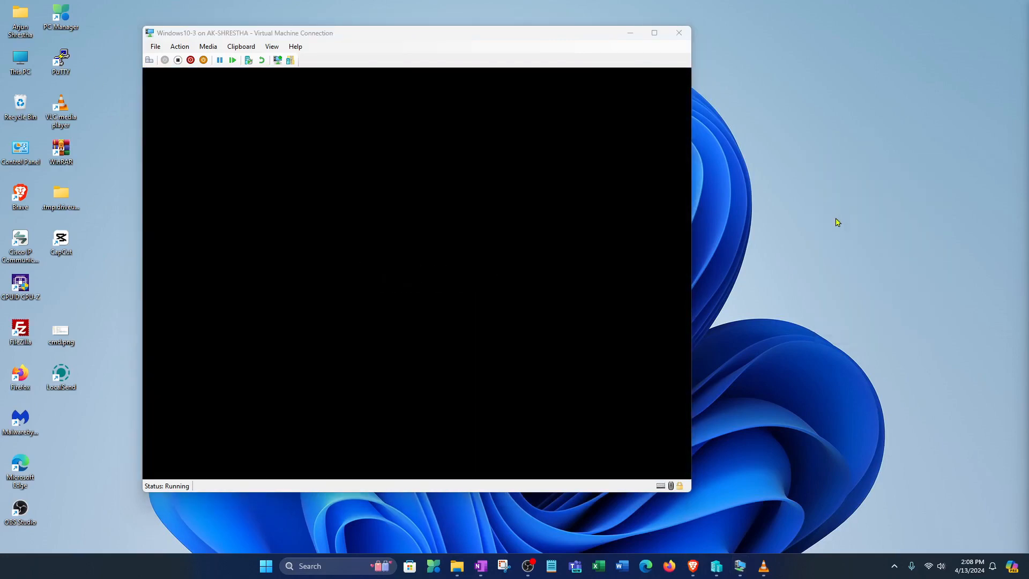
Change the guest display resolution to 1920 × 1080, keep it, and refresh the desktop
left_click(654, 33)
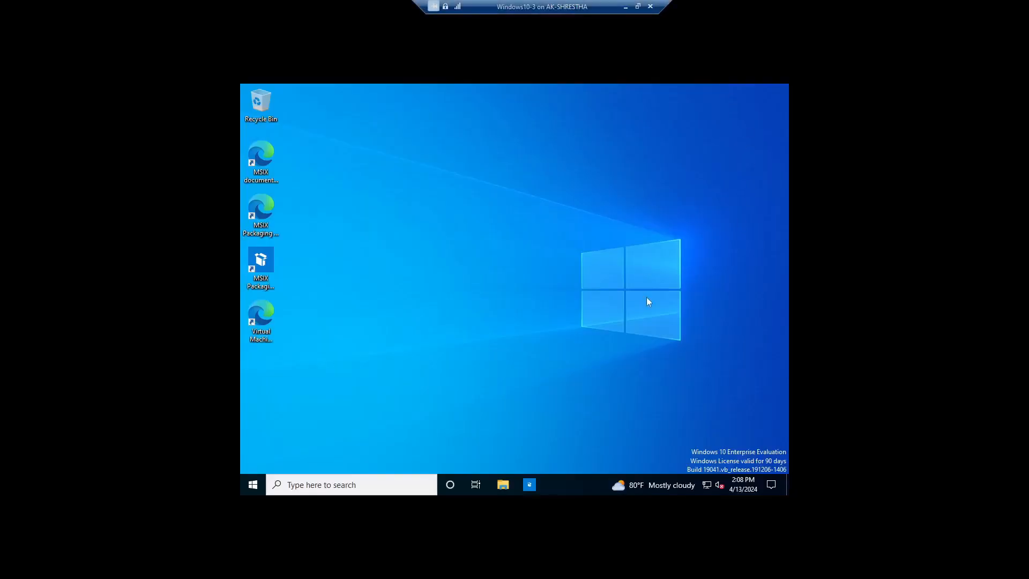
right_click(587, 200)
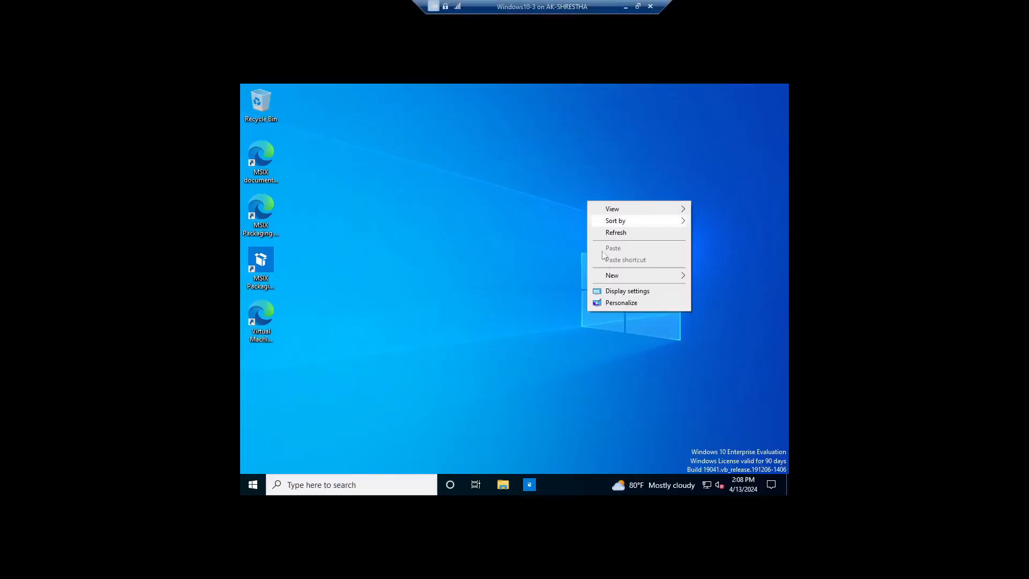
left_click(616, 294)
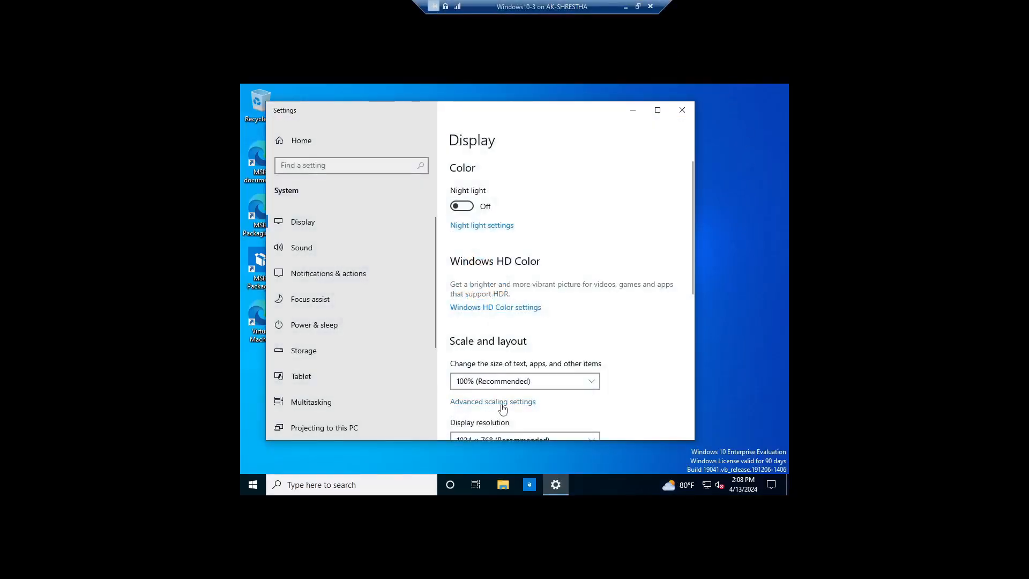
scroll(503, 409, "down", 3)
left_click(489, 339)
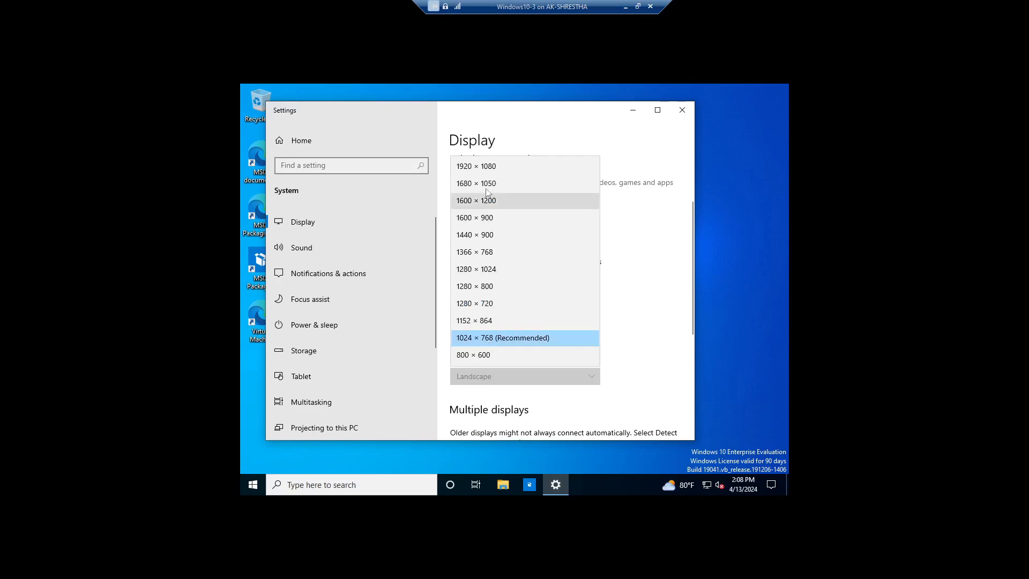
left_click(476, 166)
left_click(341, 216)
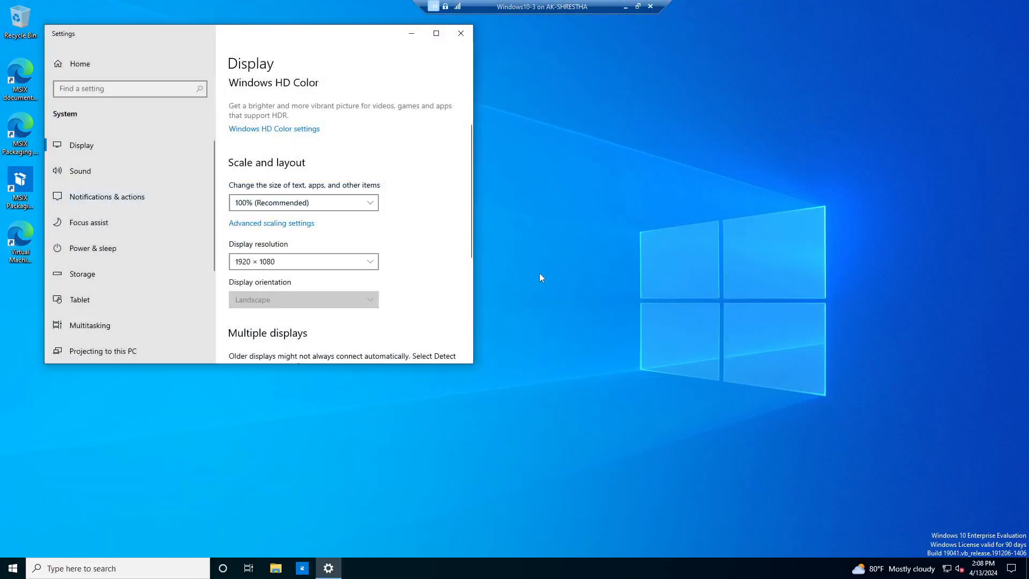
left_click(460, 33)
right_click(546, 130)
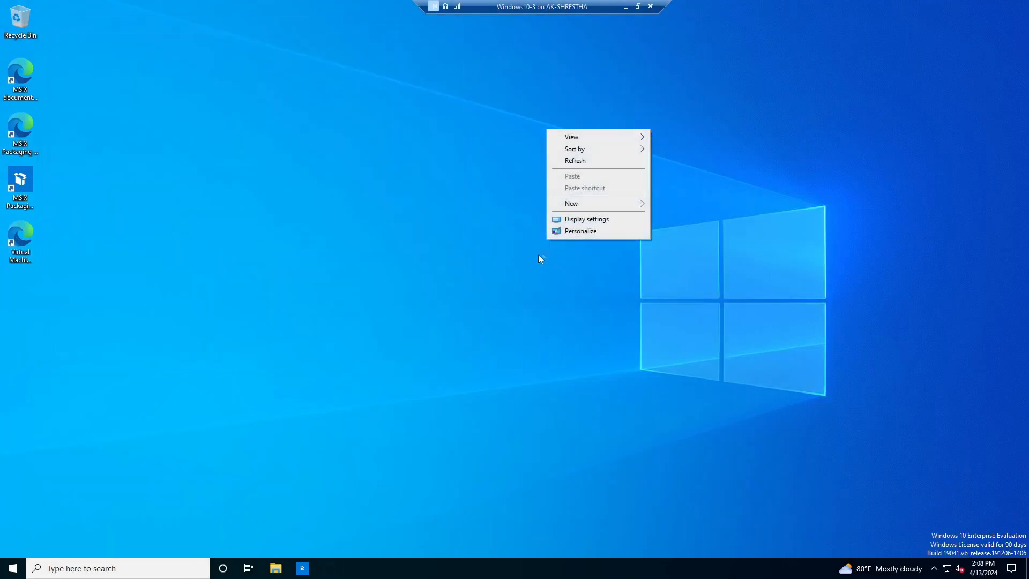
left_click(567, 162)
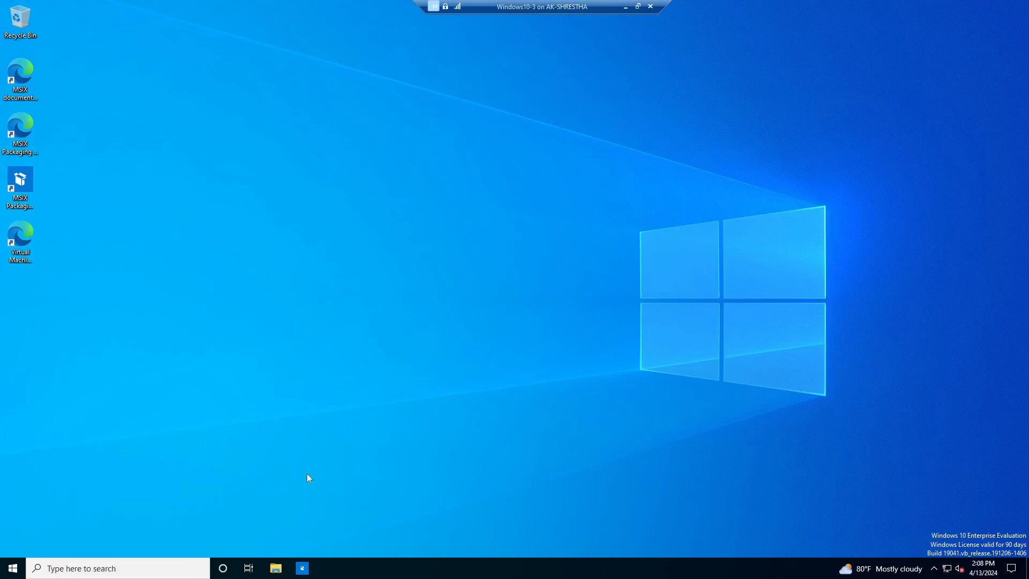
Browse This PC to check the mapped hr (H:), Marketing (M:) and personal Z: drives
left_click(276, 568)
left_click(264, 274)
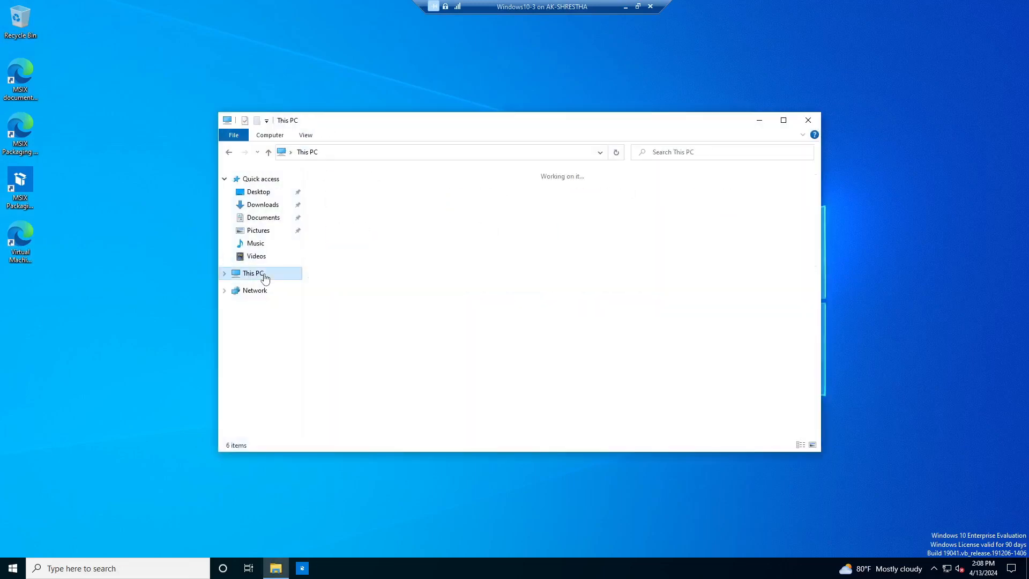
left_click(375, 341)
left_click(537, 345)
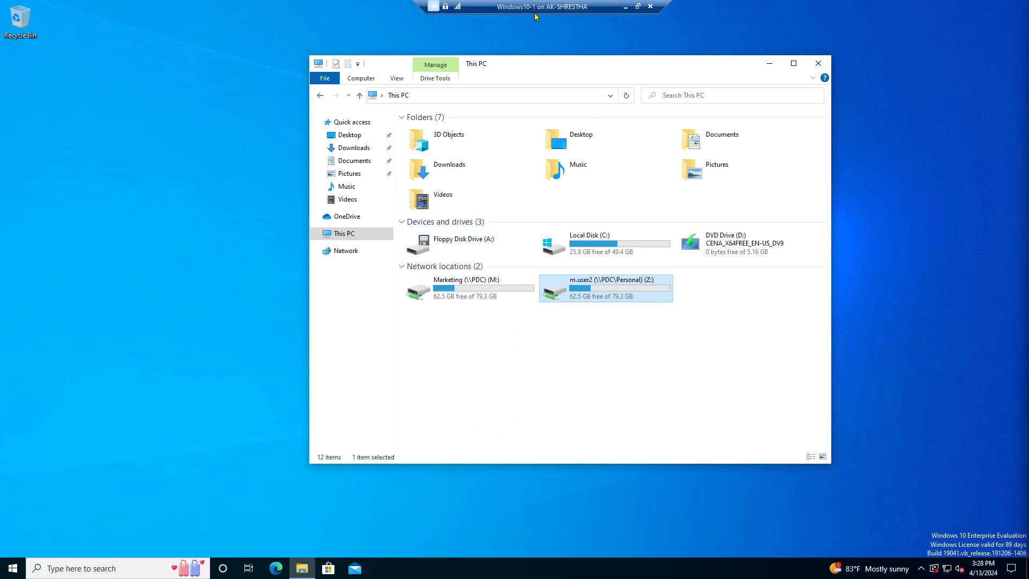
left_click(464, 294)
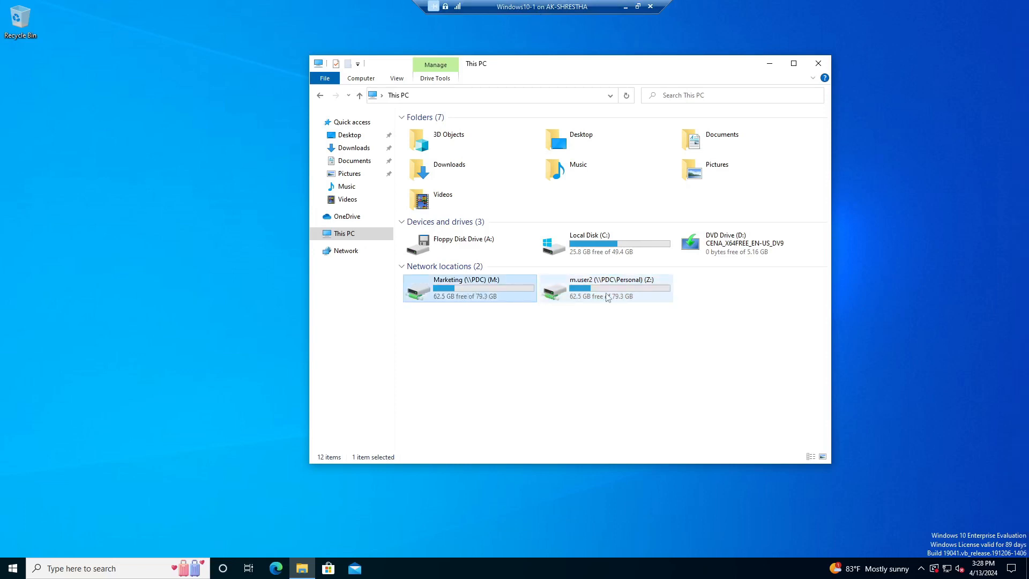
left_click(629, 284)
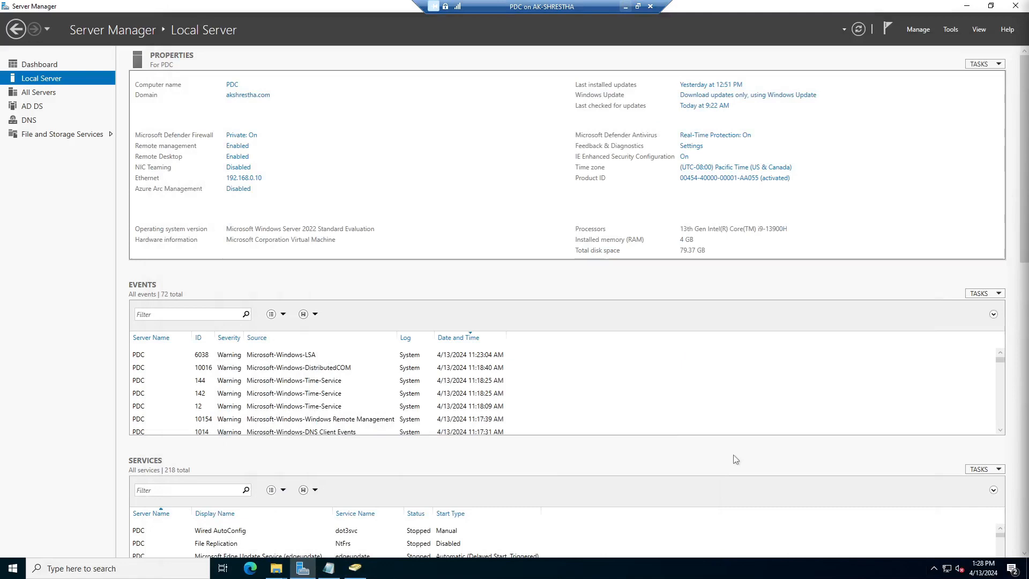
left_click(625, 6)
Bring up the server's MapDrive folder and point out its Marketing, Personal and Public shares
left_click(356, 569)
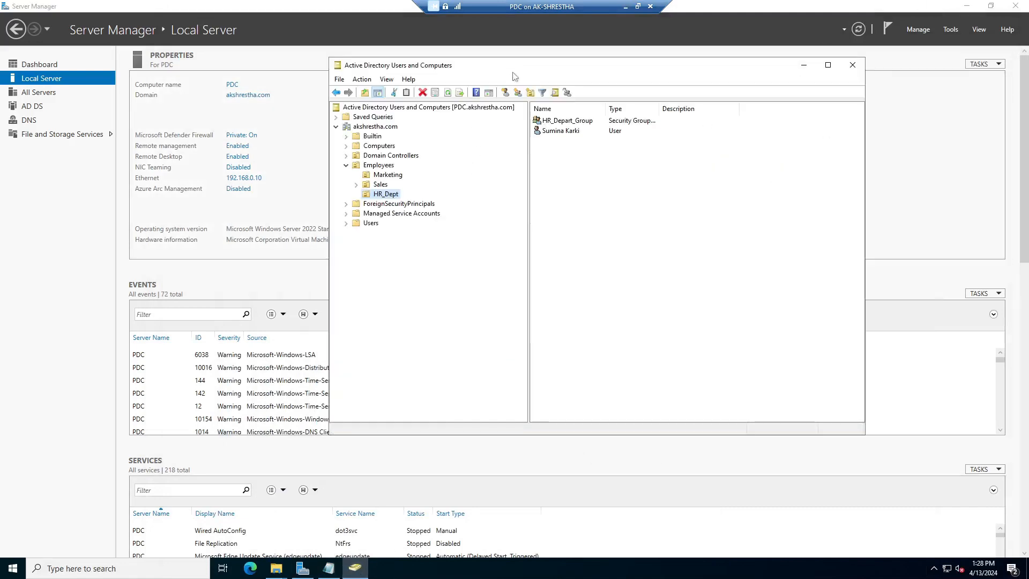
mouse_move(276, 568)
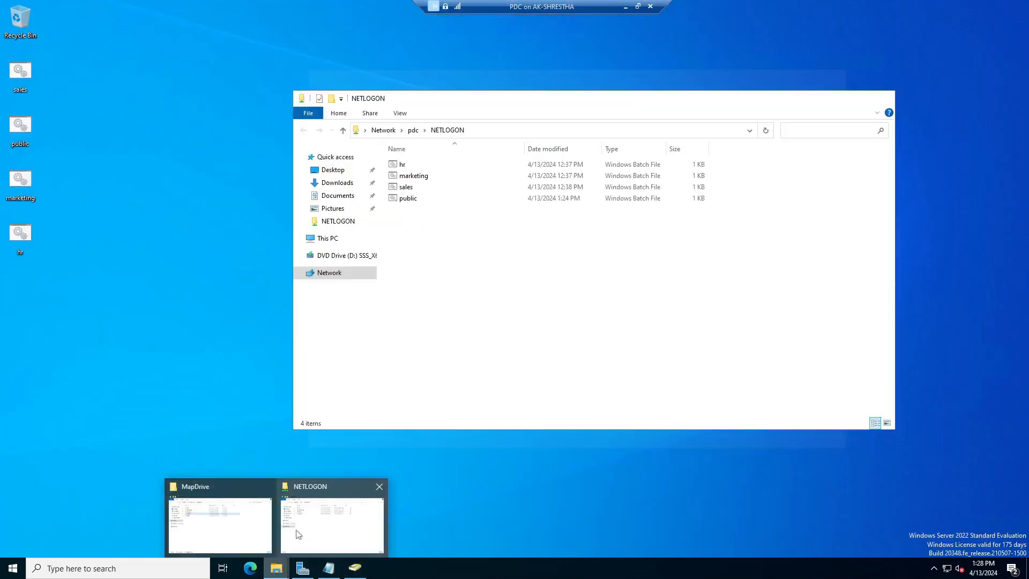
left_click(255, 507)
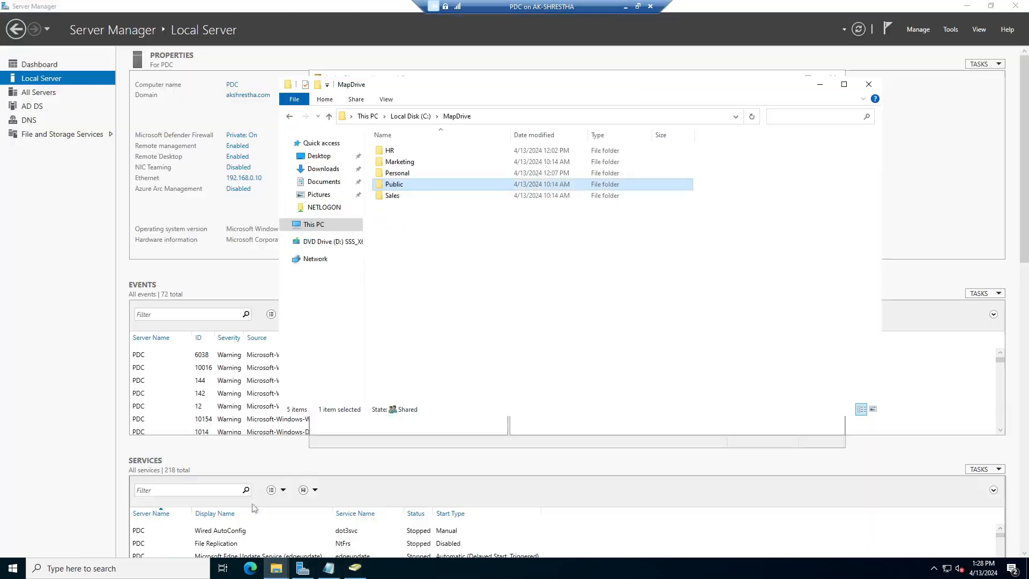
left_click(421, 163)
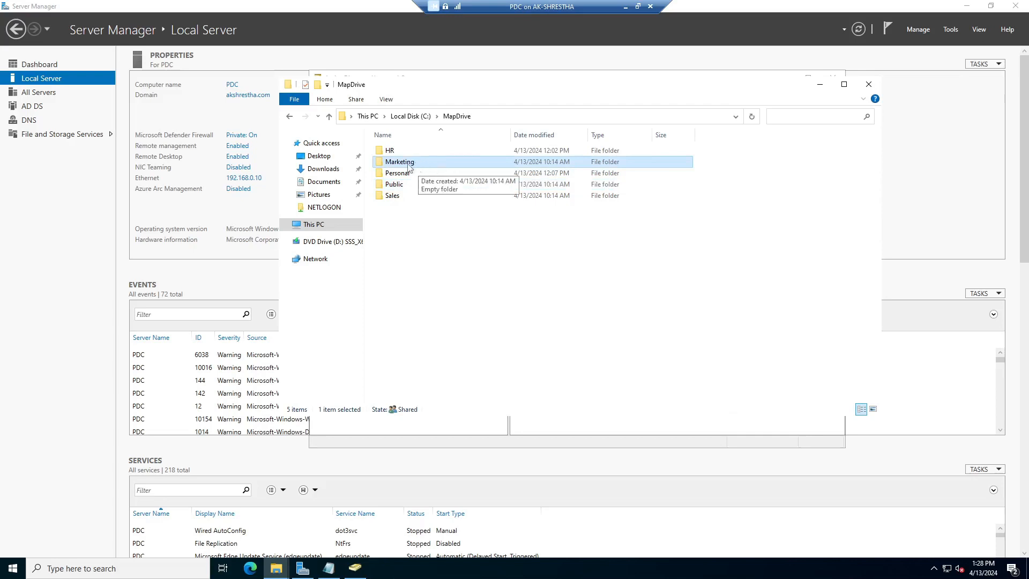
left_click(403, 177)
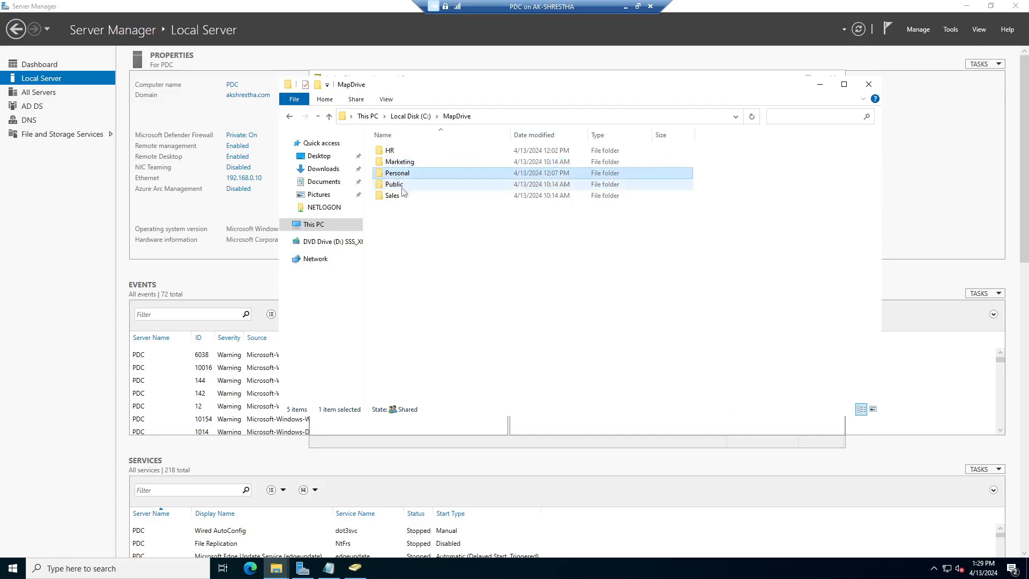
left_click(403, 188)
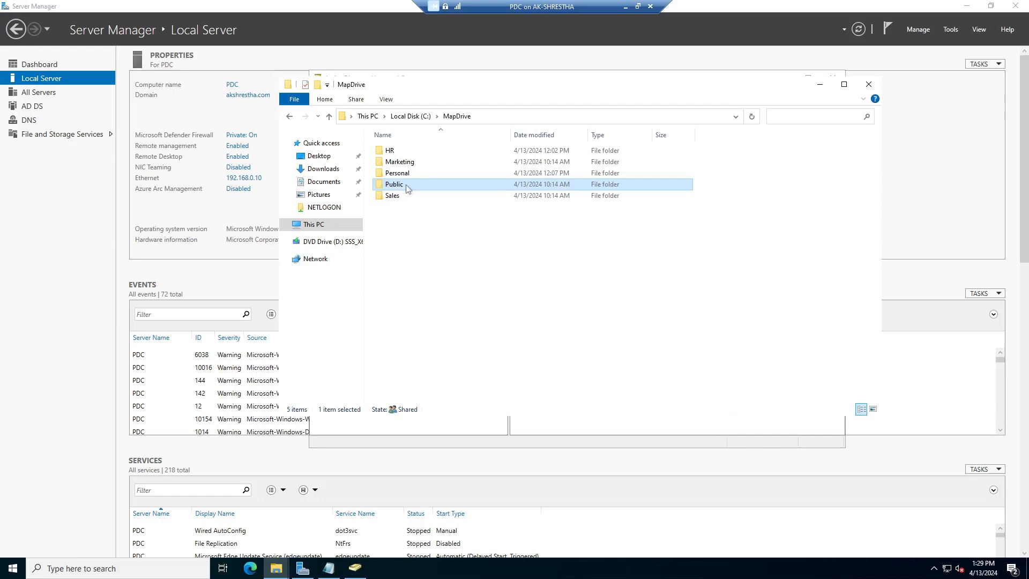
Check Public's advanced share permissions, confirming Domain Users are allowed Change and Read
right_click(408, 188)
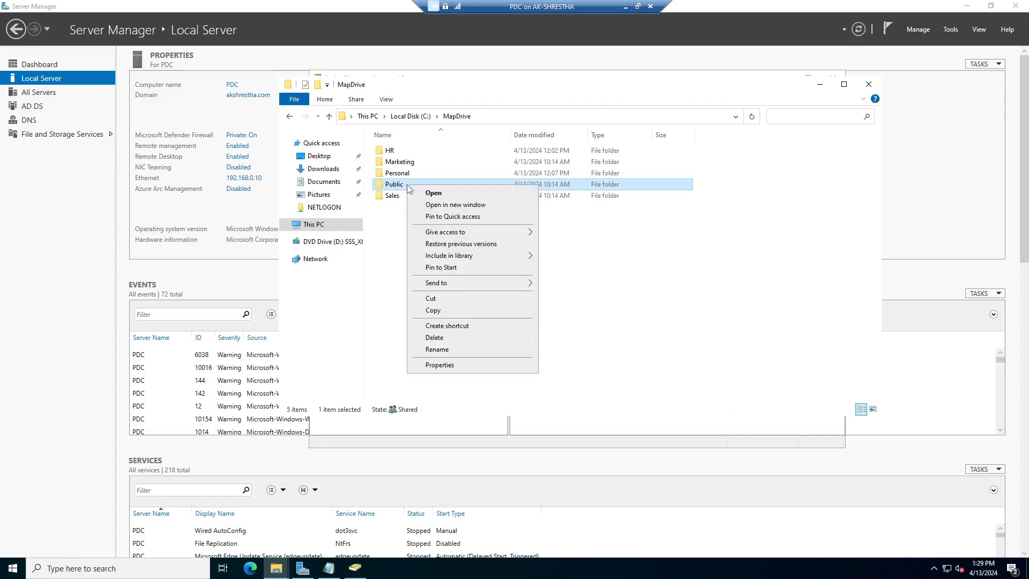
left_click(440, 365)
left_click(454, 211)
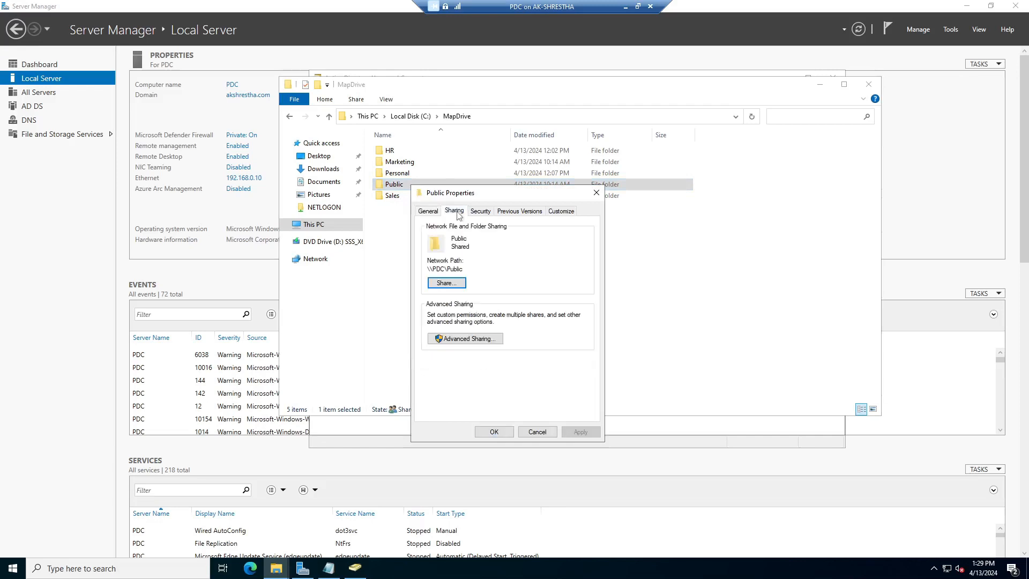
left_click(453, 339)
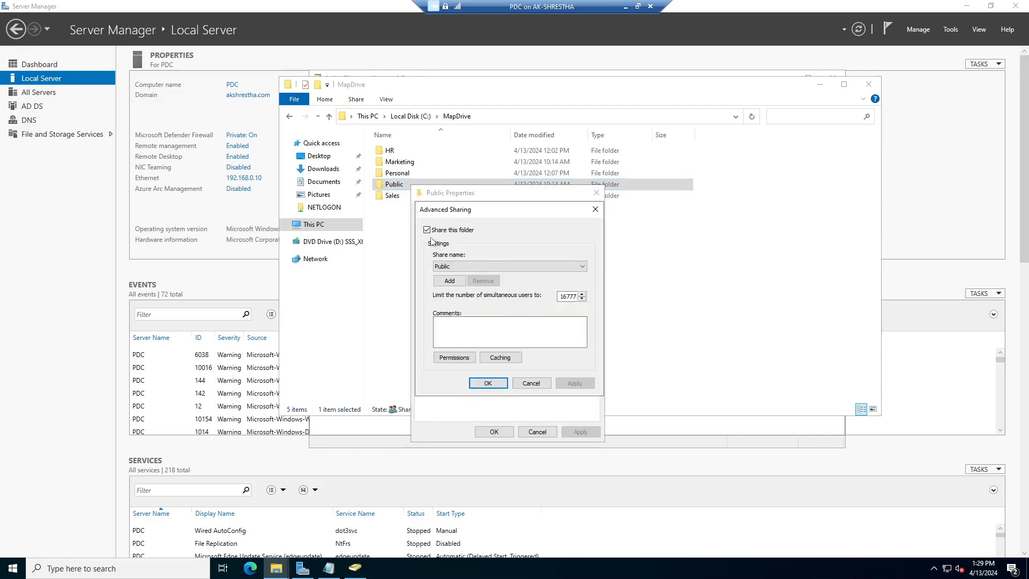
left_click(454, 358)
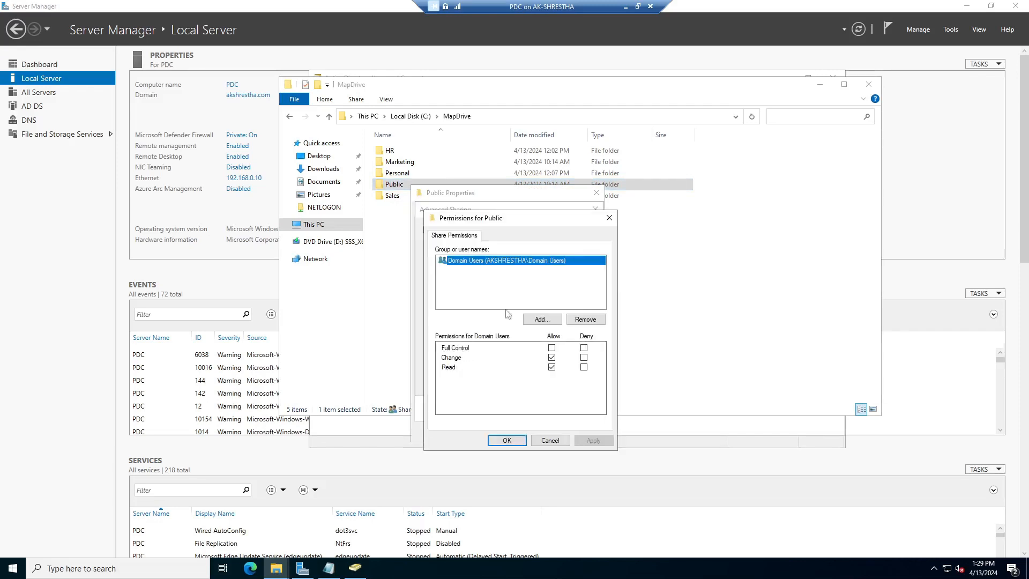
left_click(474, 270)
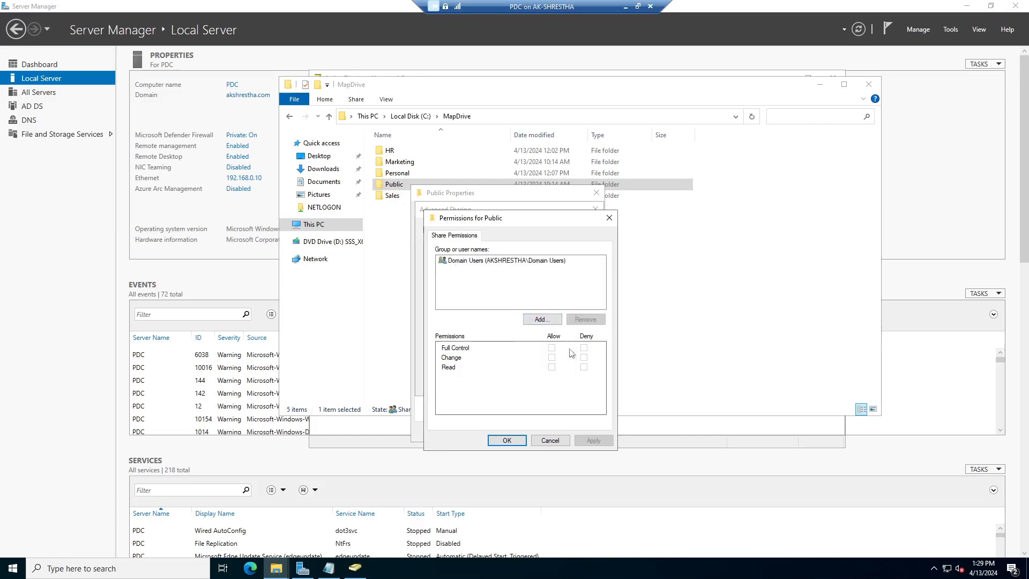
left_click(519, 262)
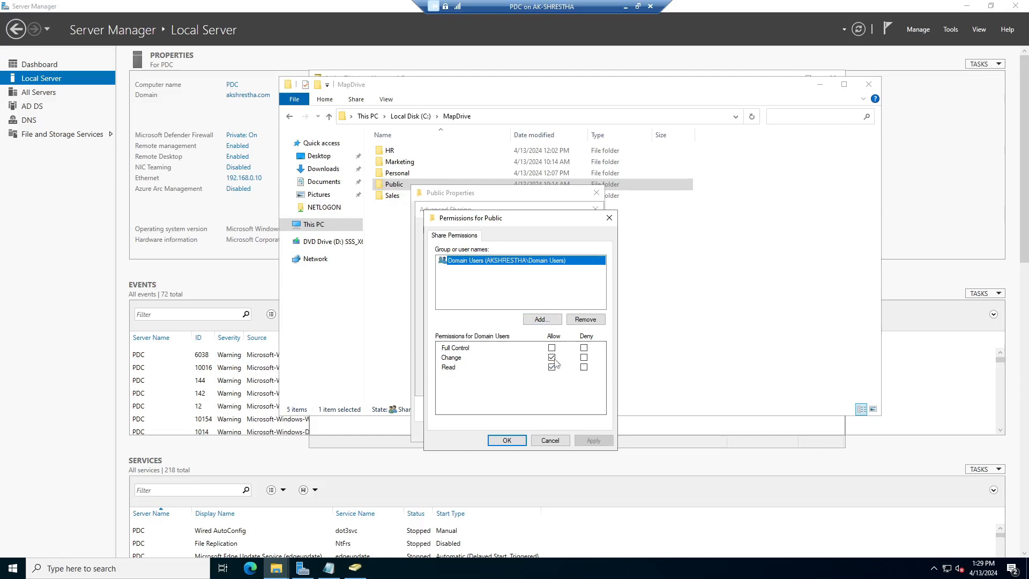
left_click(506, 440)
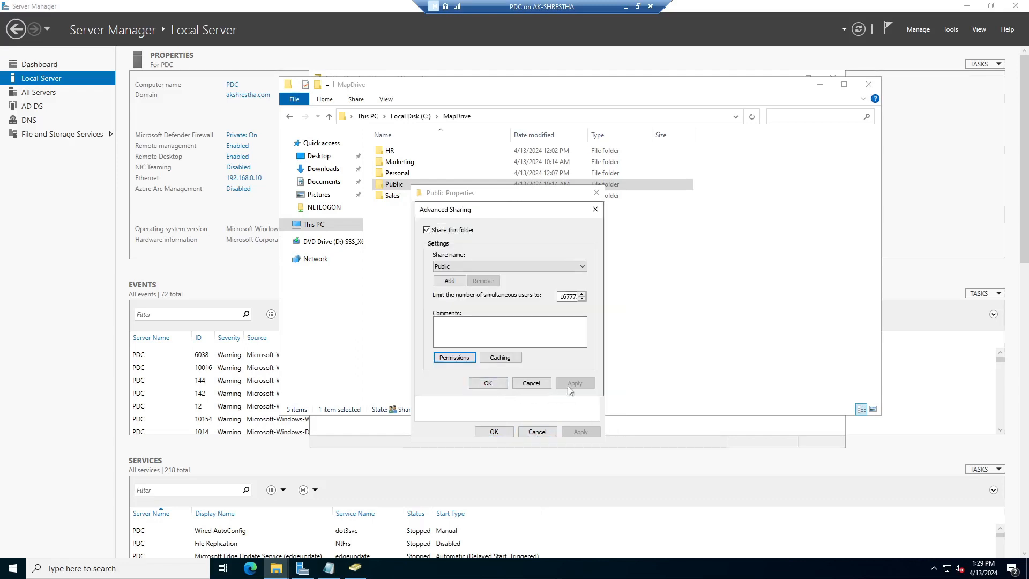
left_click(489, 383)
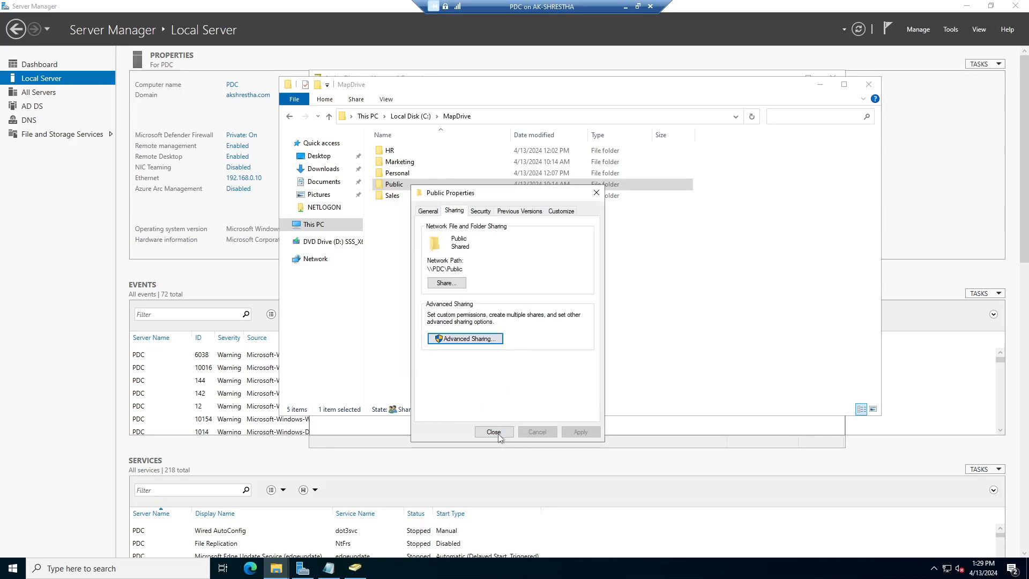
Copy the \\PDC\Public network path and close the folder's properties
right_click(430, 272)
left_click(461, 304)
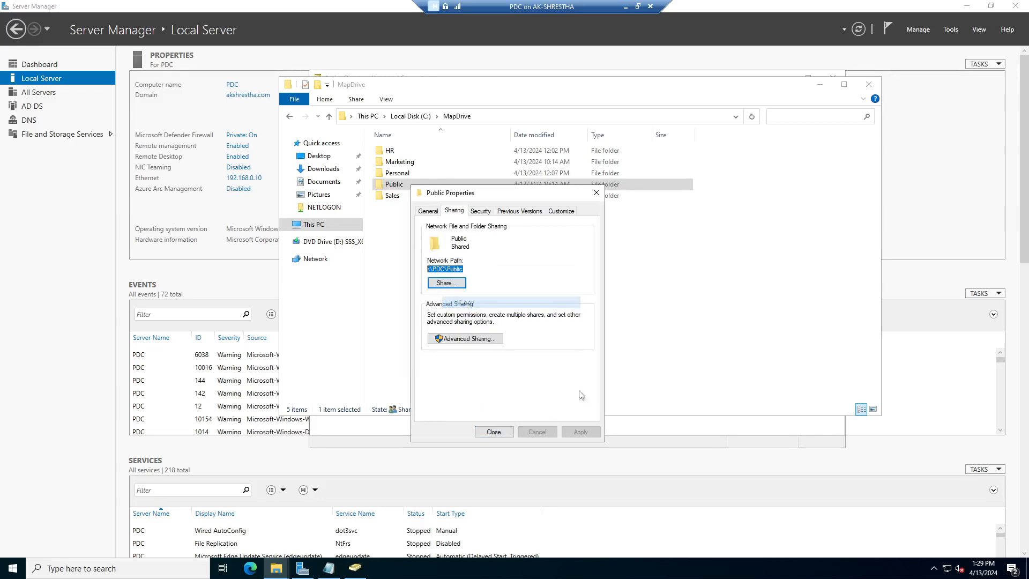
left_click(494, 432)
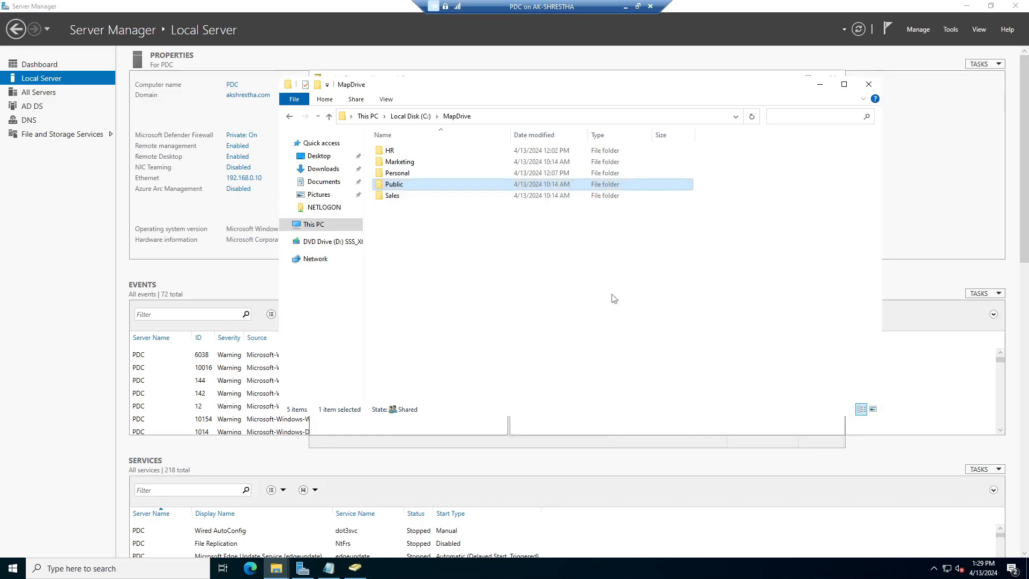
left_click(820, 86)
Bring the public script's Notepad window forward and resize and position it on screen
left_click(328, 568)
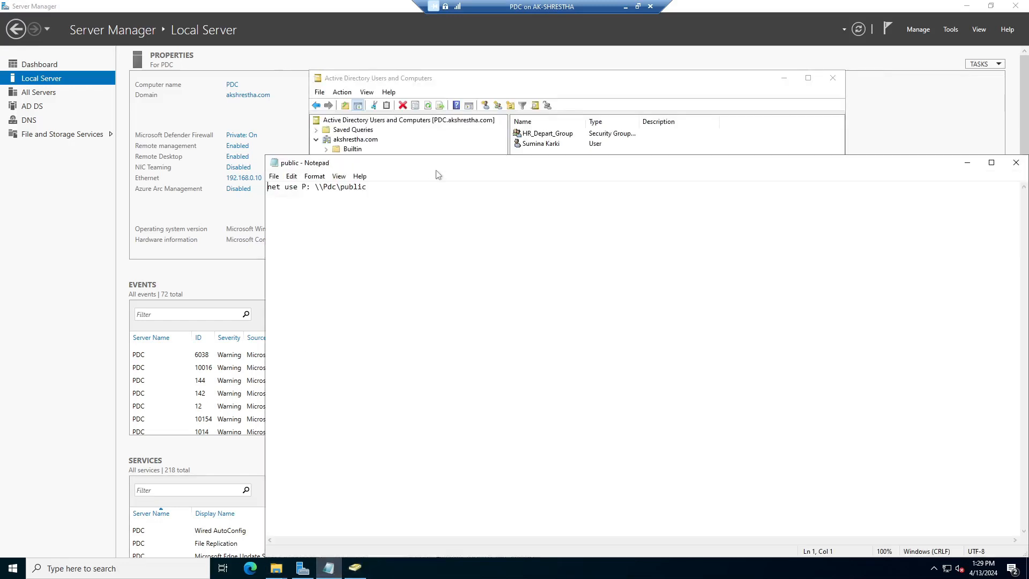
left_click_drag(438, 163, 424, 88)
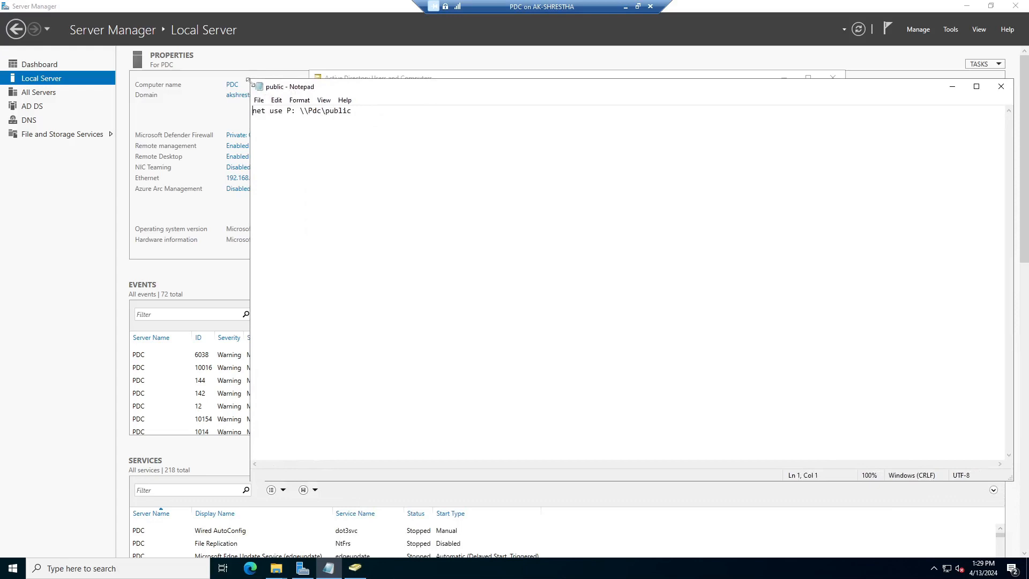
left_click_drag(248, 80, 506, 191)
left_click_drag(653, 200, 400, 175)
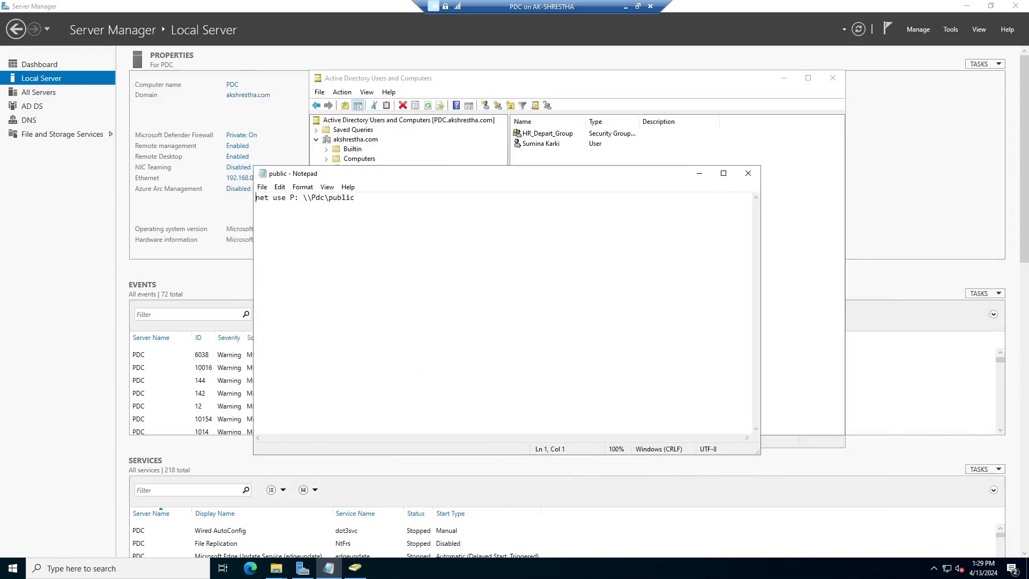
left_click(127, 564)
right_click(312, 305)
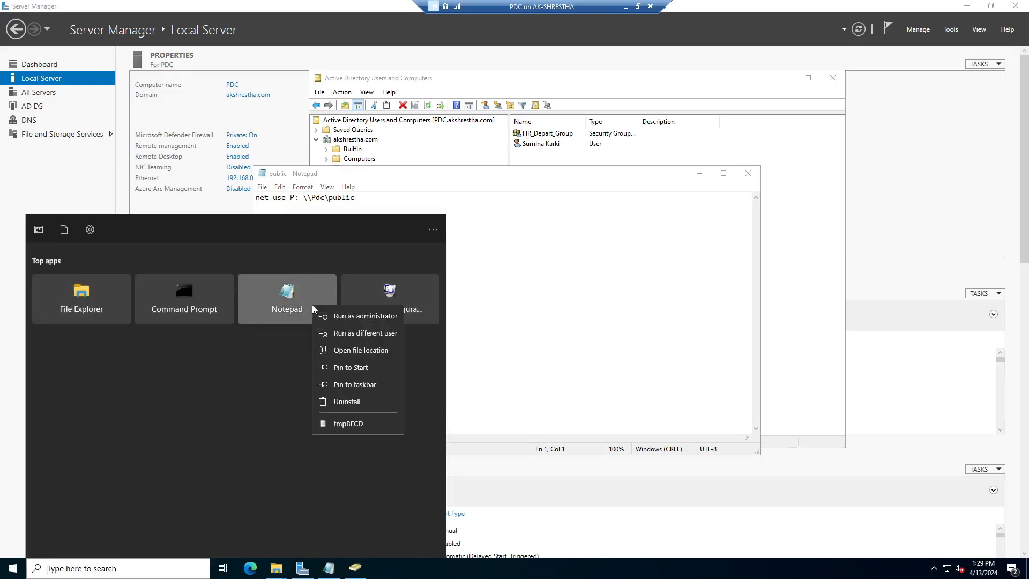
left_click(448, 188)
left_click_drag(369, 180, 542, 206)
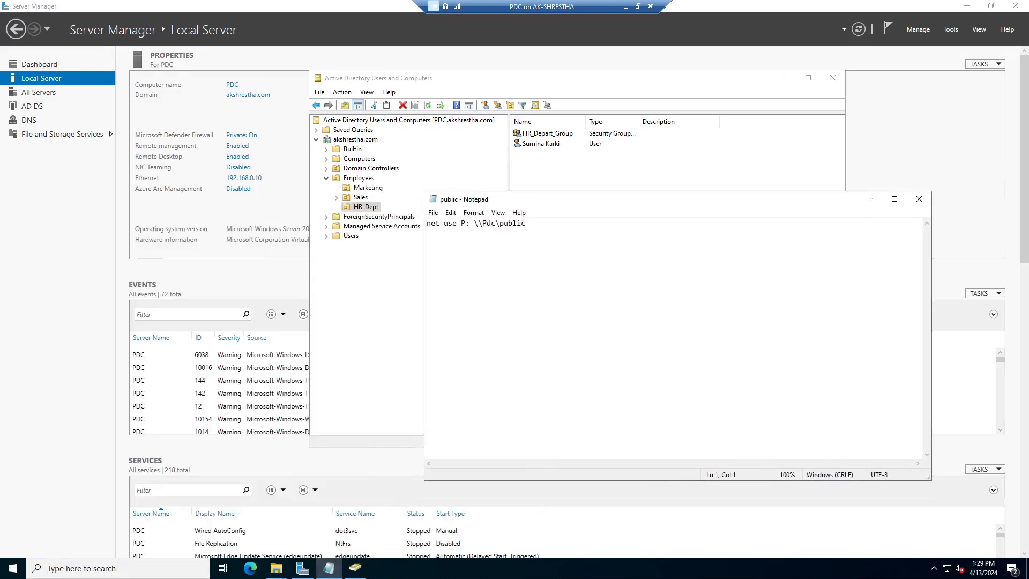
Fix the path so the line reads net use P: \\PDC\Public
key("ctrl+a")
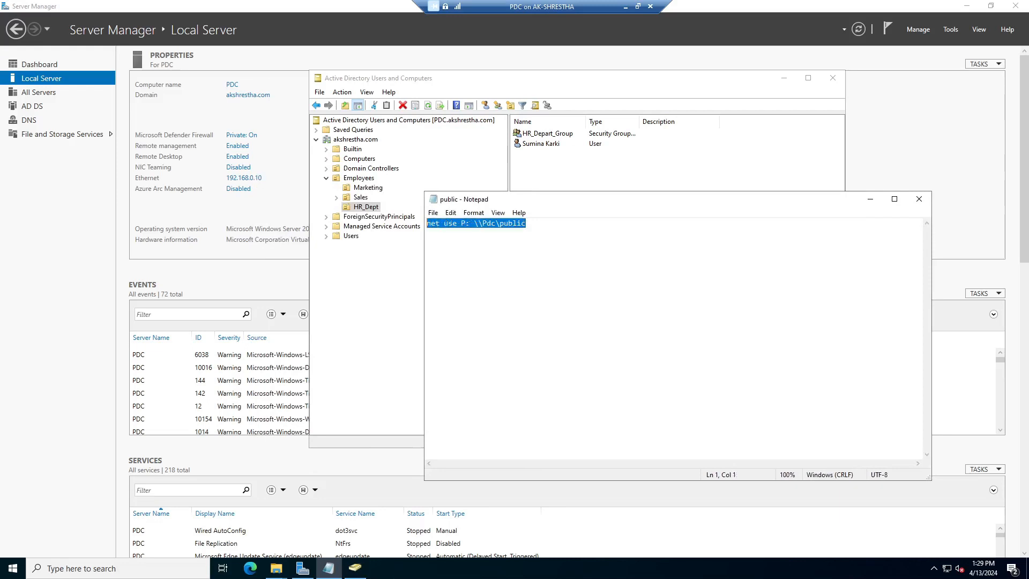
left_click(453, 224)
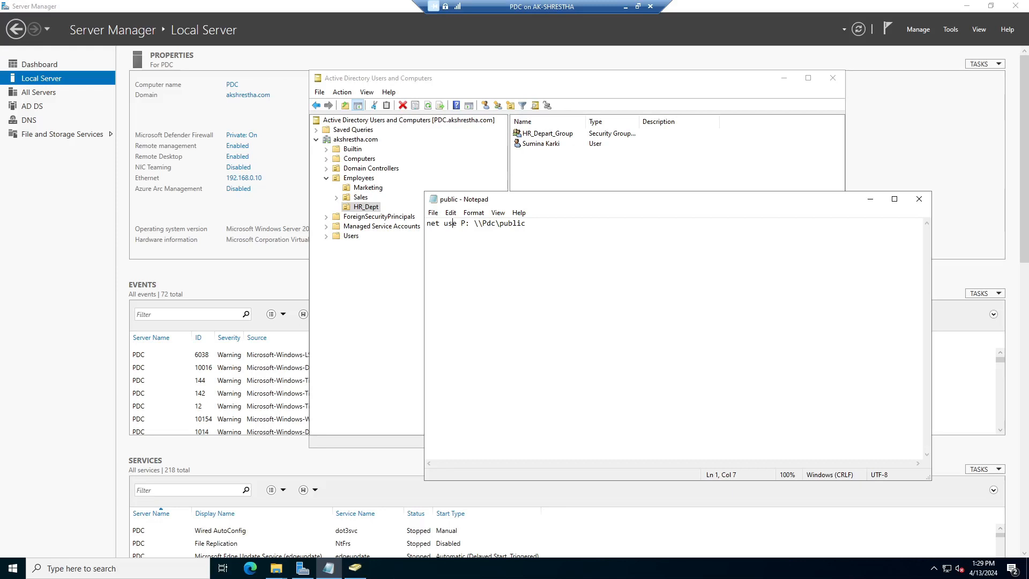
left_click_drag(482, 223, 517, 223)
key("BackSpace")
key("BackSpace")
type("DC")
key("BackSpace")
type("P")
left_click_drag(527, 223, 427, 224)
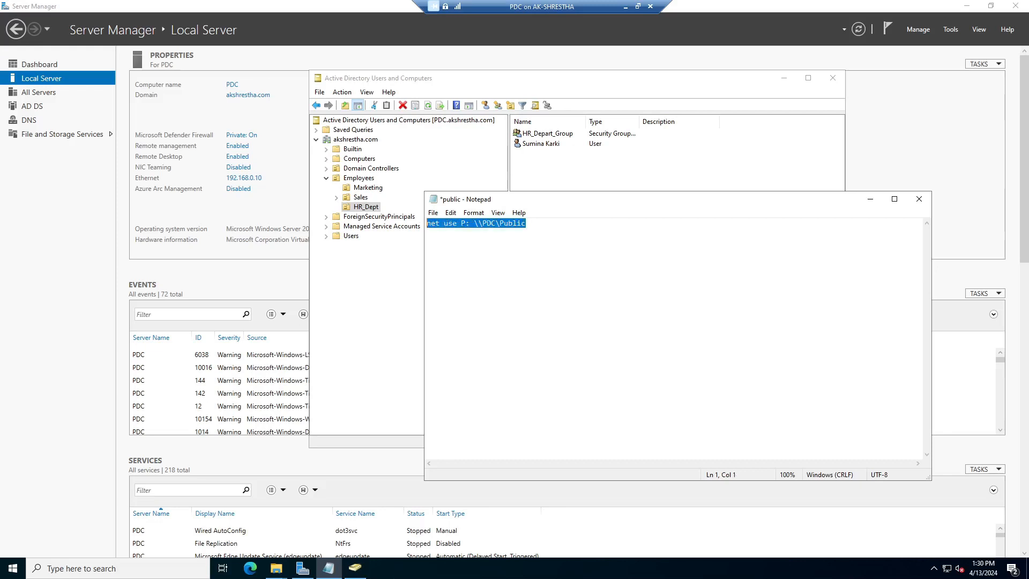
left_click(526, 224)
Save as public.bat (All Files) on the Desktop, replacing the existing file, then minimize Notepad
left_click(433, 212)
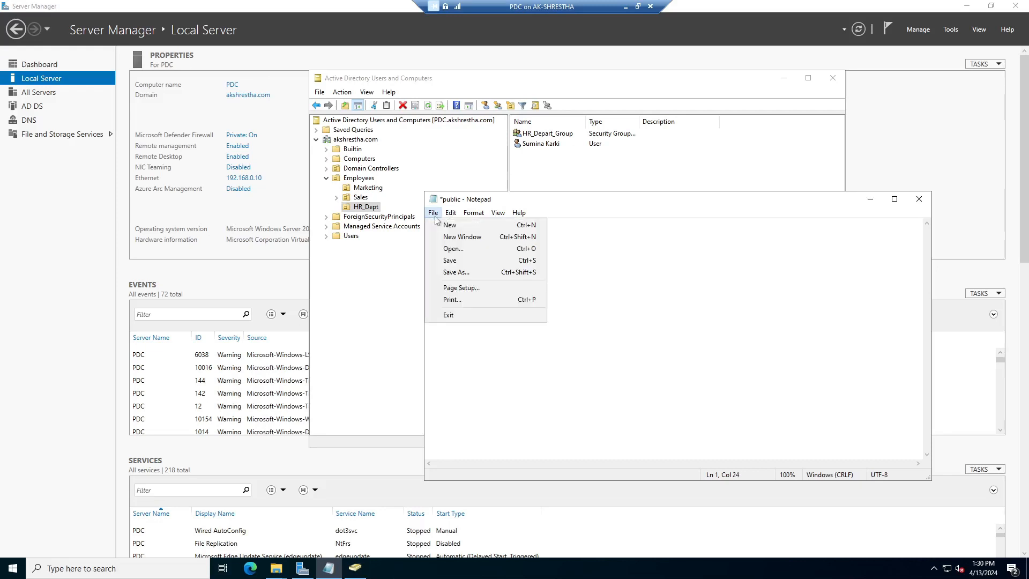
left_click(449, 275)
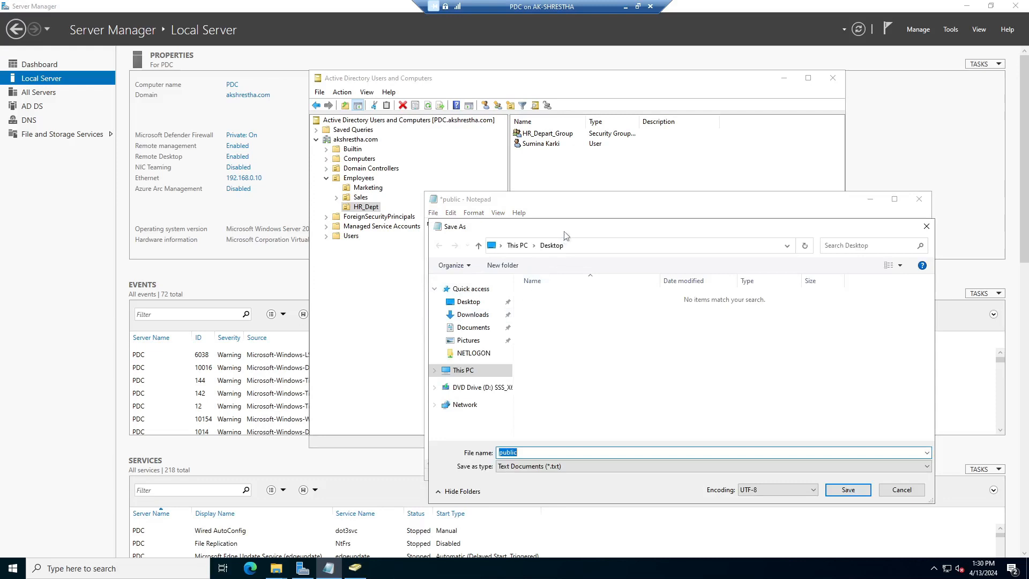
left_click(470, 218)
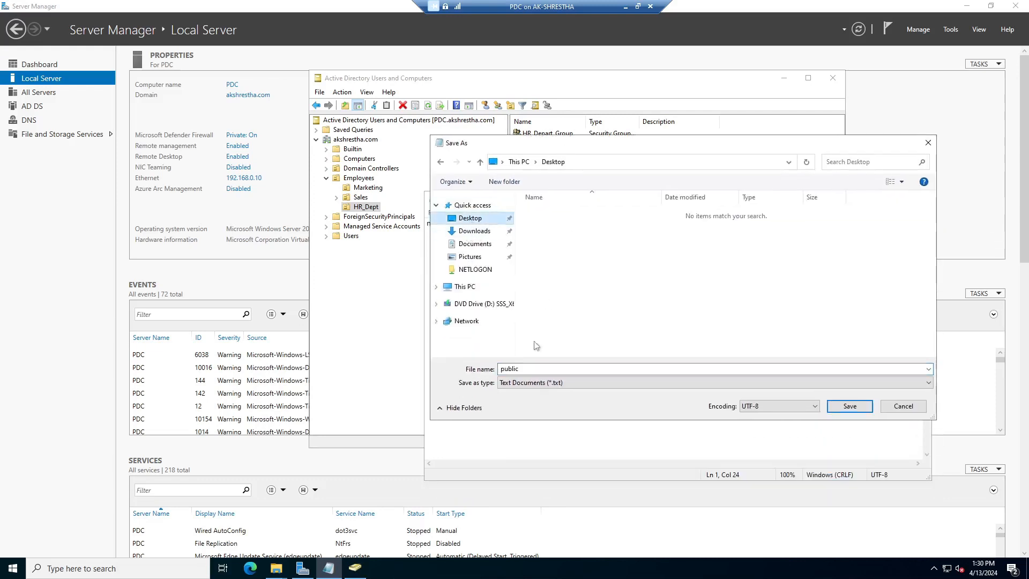
left_click(546, 382)
left_click(539, 402)
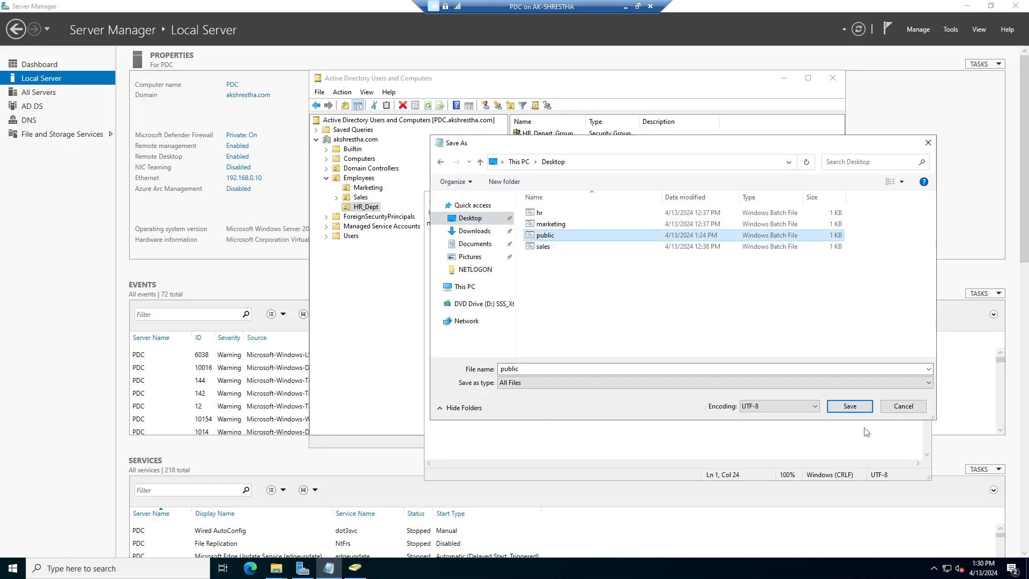
left_click(535, 369)
left_click(535, 369)
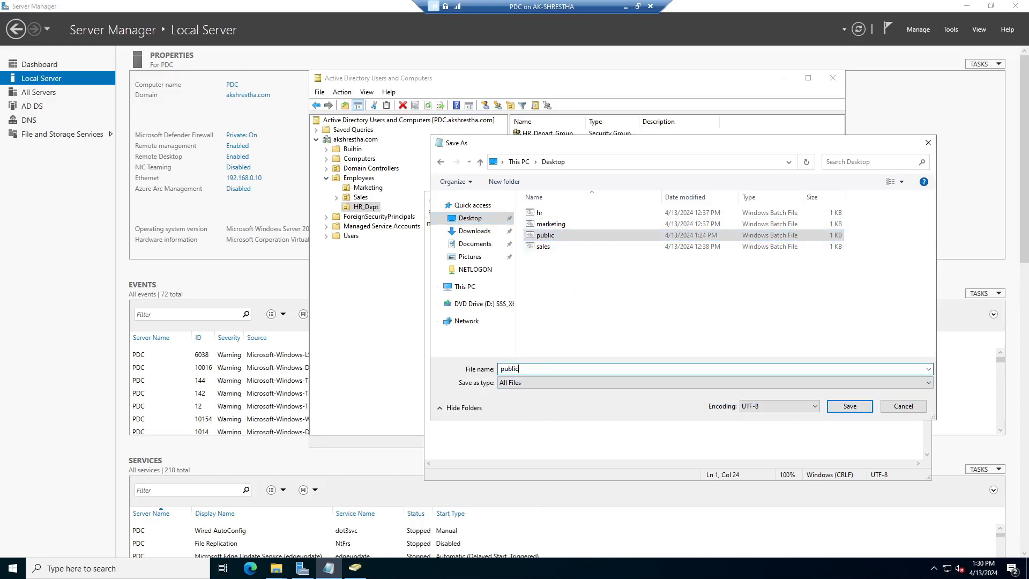
type(".ba")
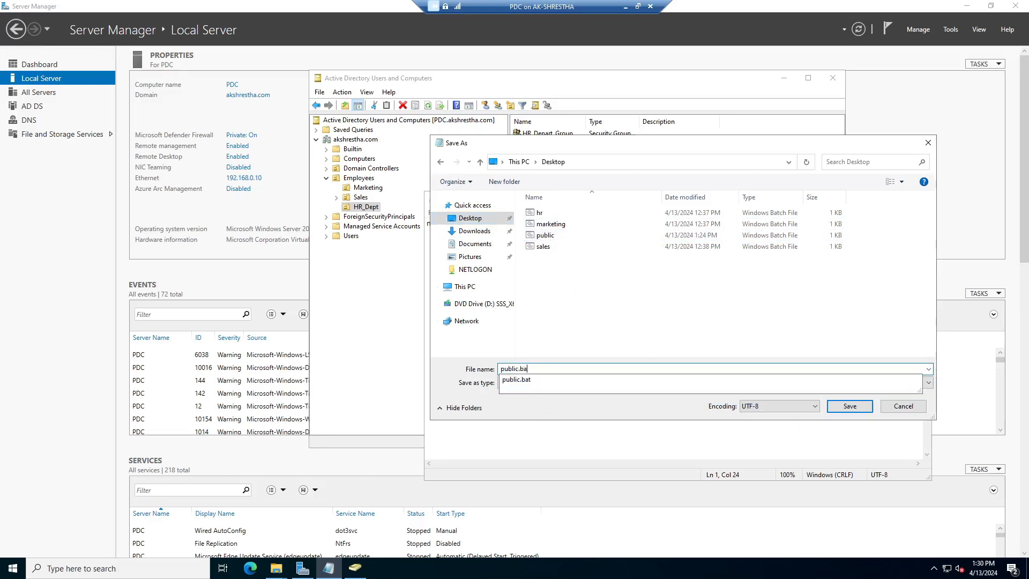
type("t")
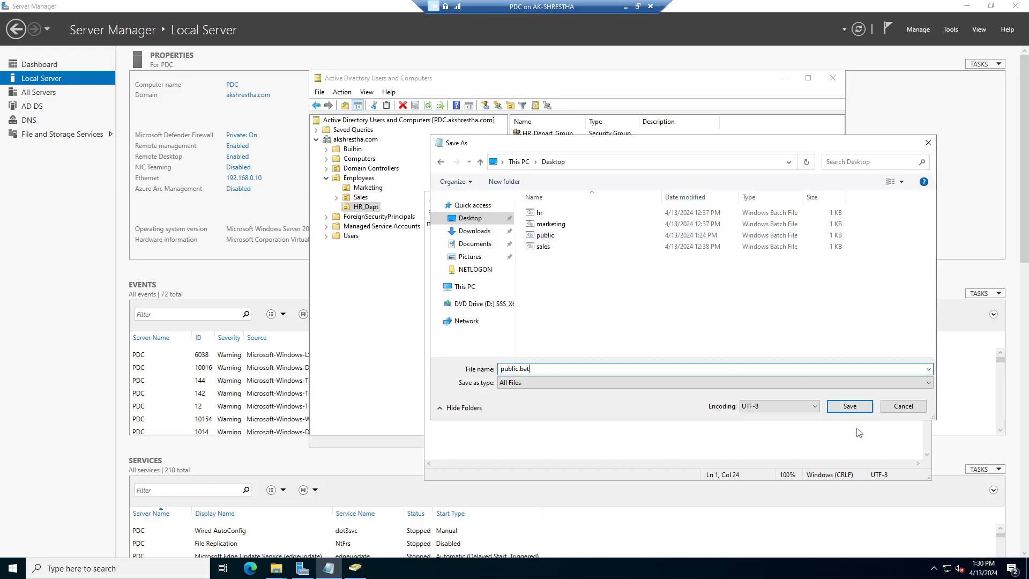
left_click(849, 406)
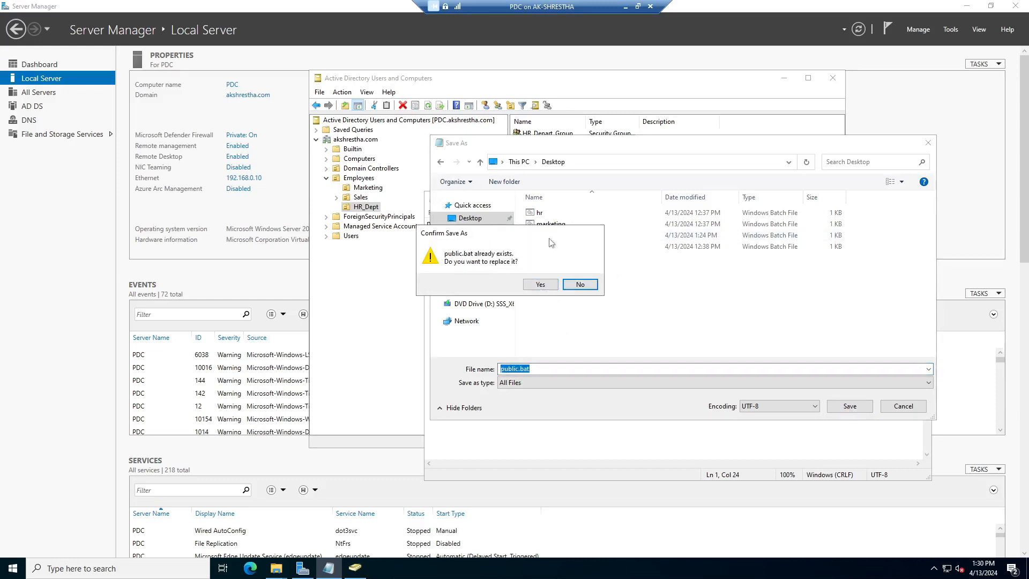
left_click_drag(548, 236, 599, 273)
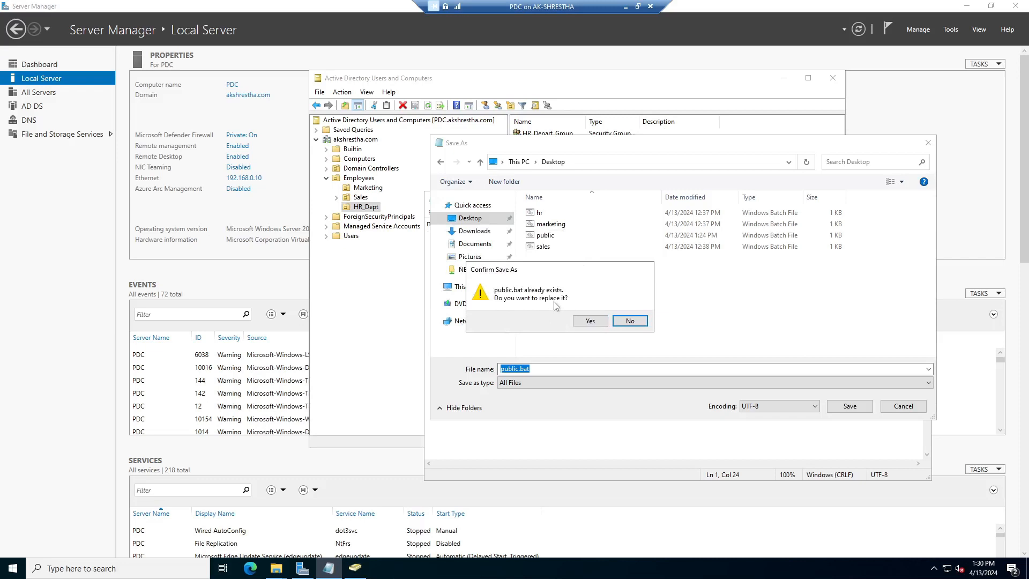
left_click(588, 322)
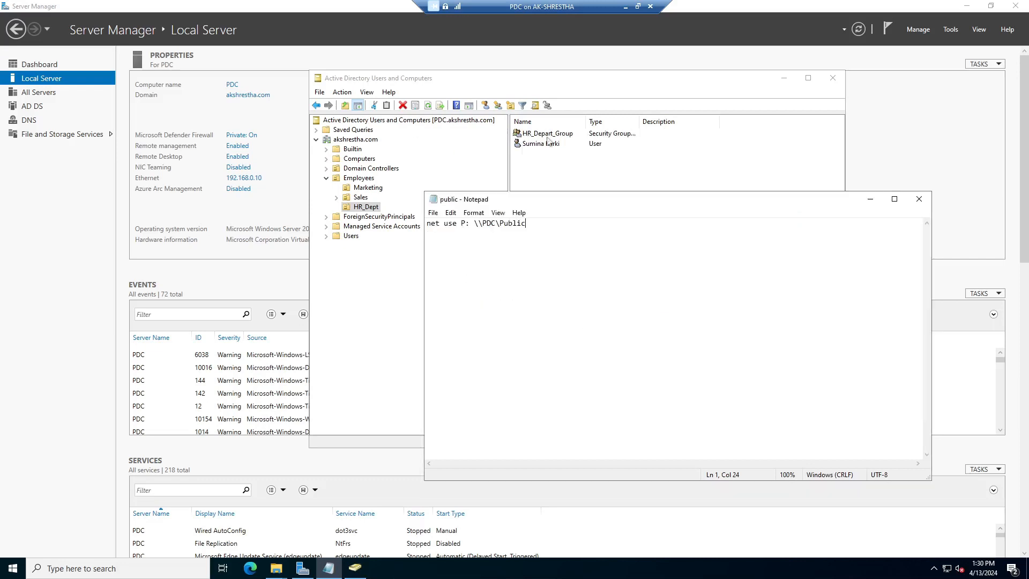
left_click(870, 199)
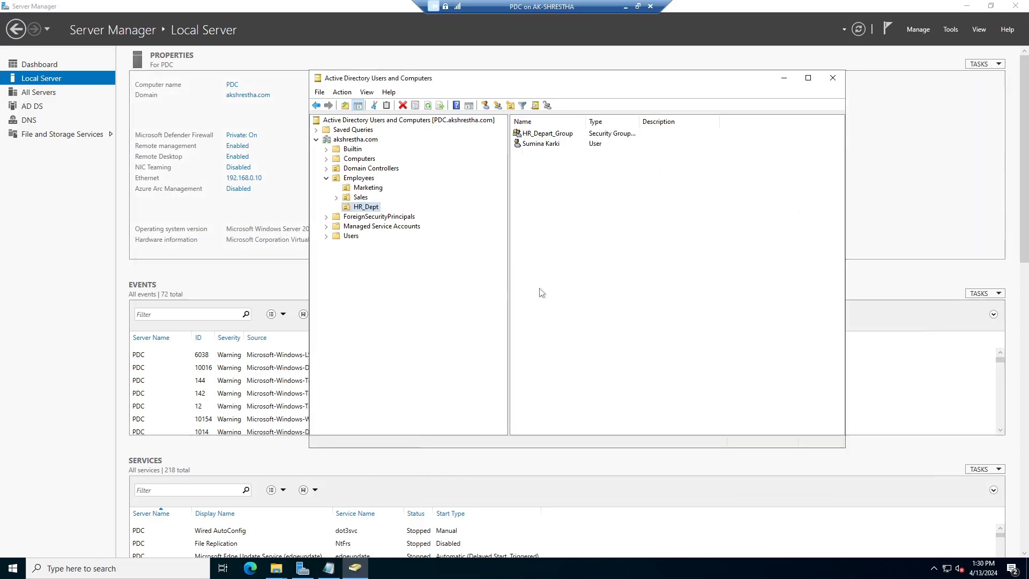
Minimize the PDC windows and open the Windows10-2 client VM past its lock screen
left_click(784, 80)
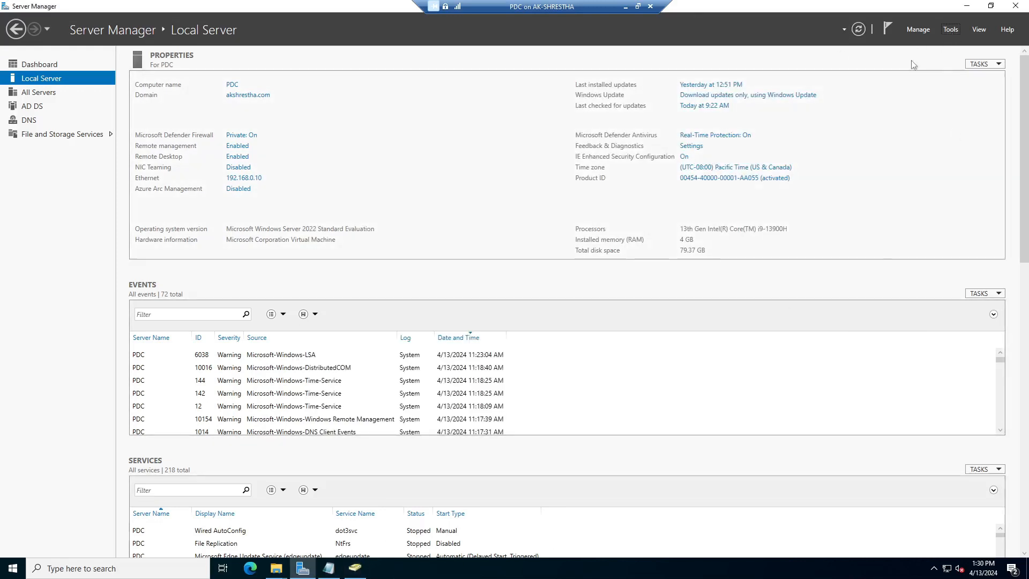
left_click(626, 7)
mouse_move(743, 572)
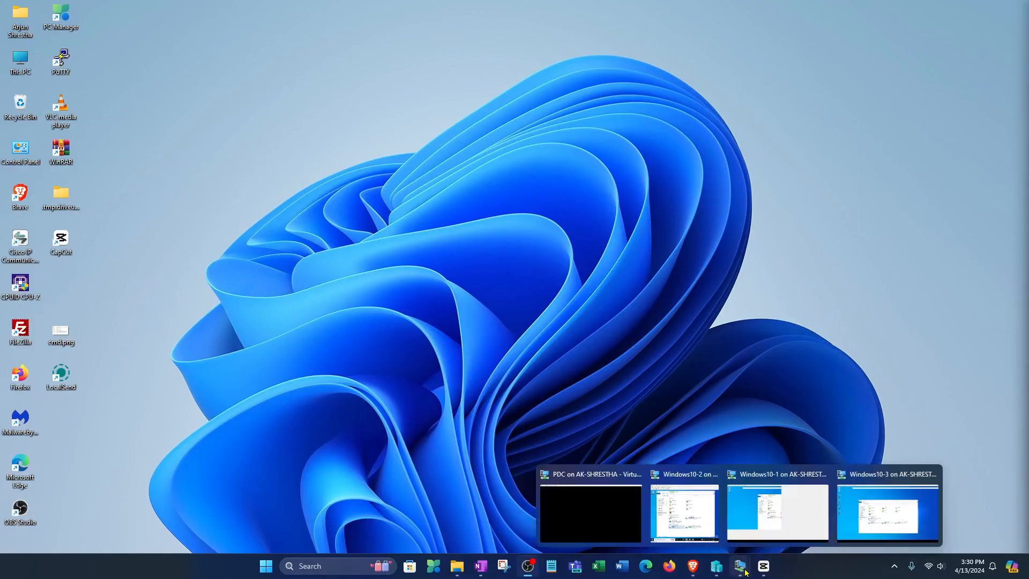
left_click(684, 512)
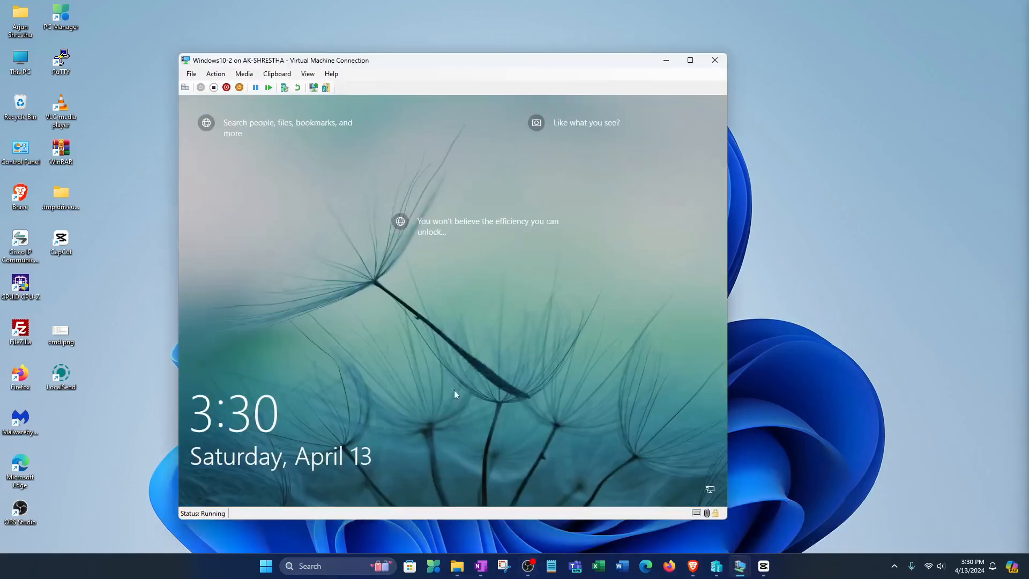
left_click(501, 309)
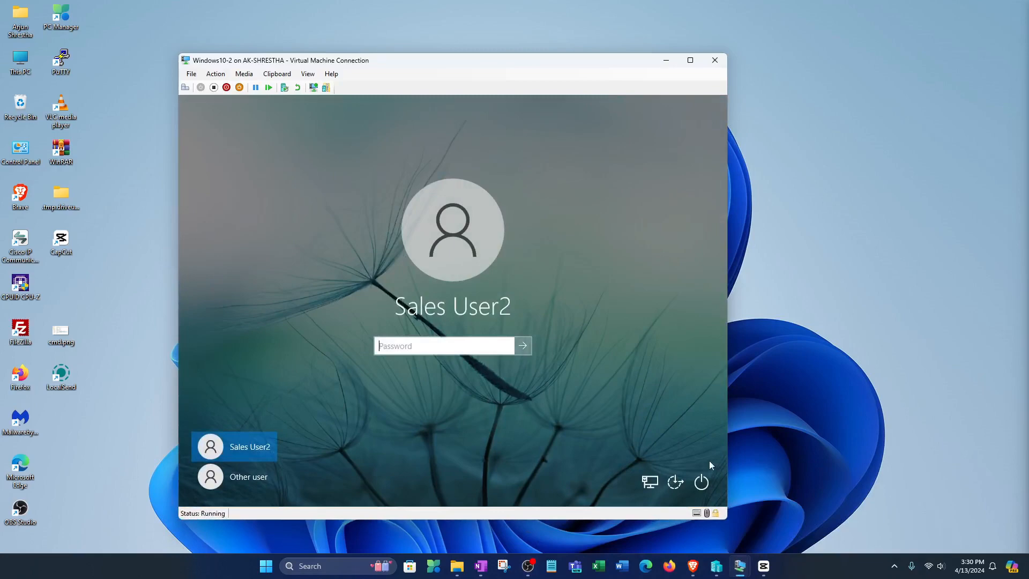
Check the Marketing (M:) drive on Windows10-1, then minimize both clients and return to the PDC
mouse_move(740, 567)
mouse_move(865, 519)
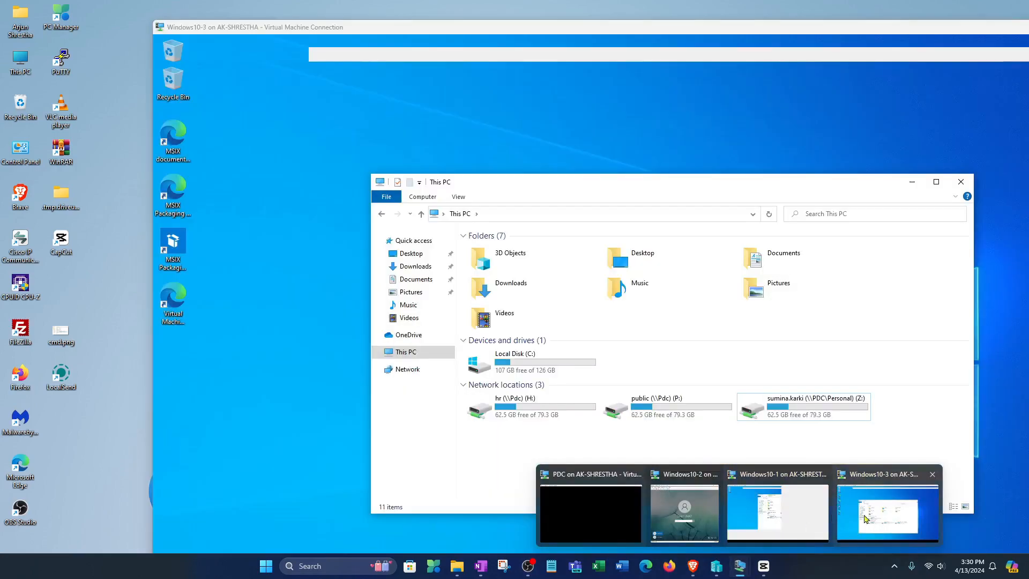
left_click(777, 511)
left_click(460, 305)
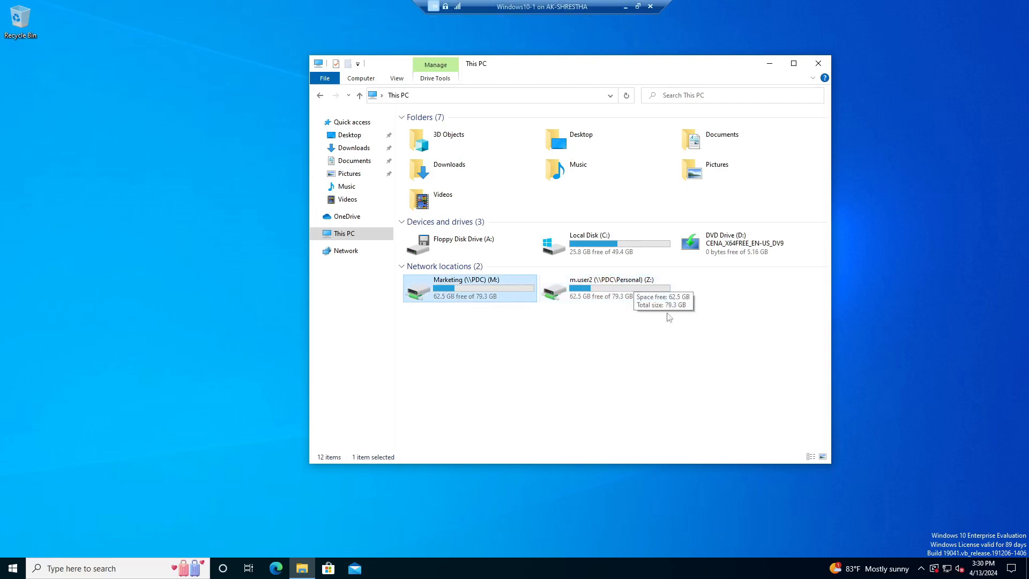
left_click(625, 6)
left_click(668, 56)
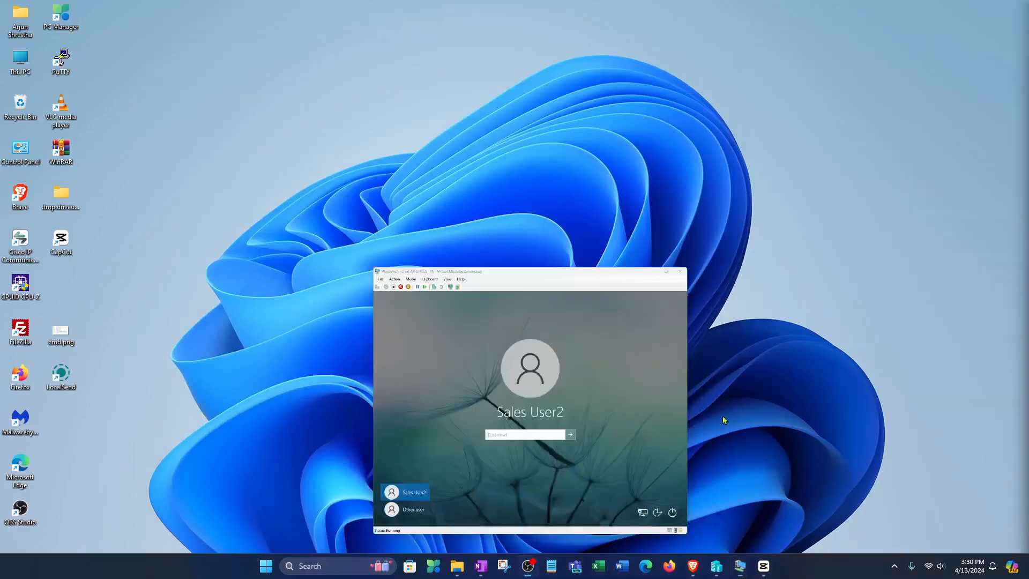
mouse_move(740, 566)
left_click(604, 515)
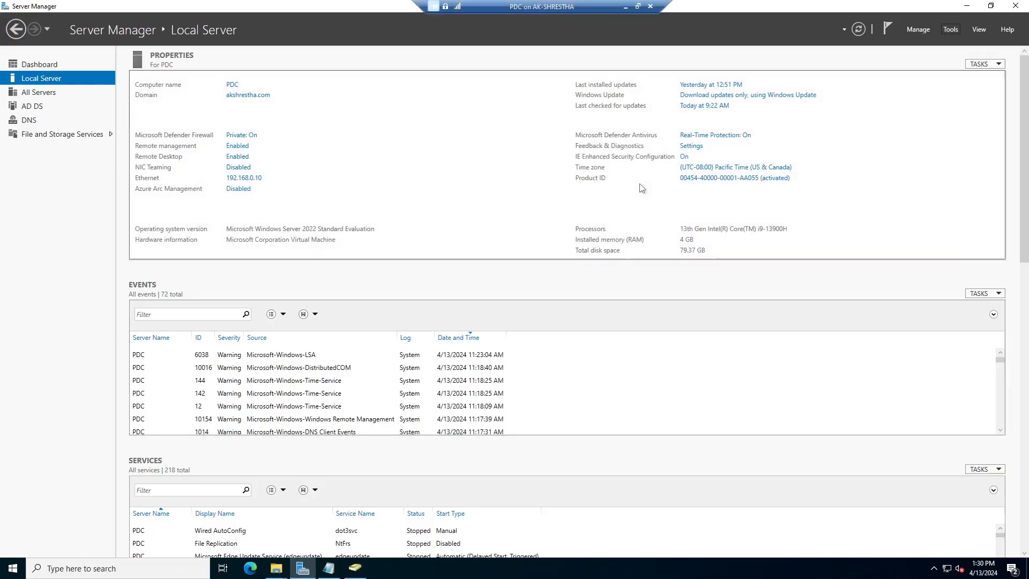
Launch Group Policy Management and select the m_logonScripy GPO linked under the Marketing OU
left_click(950, 30)
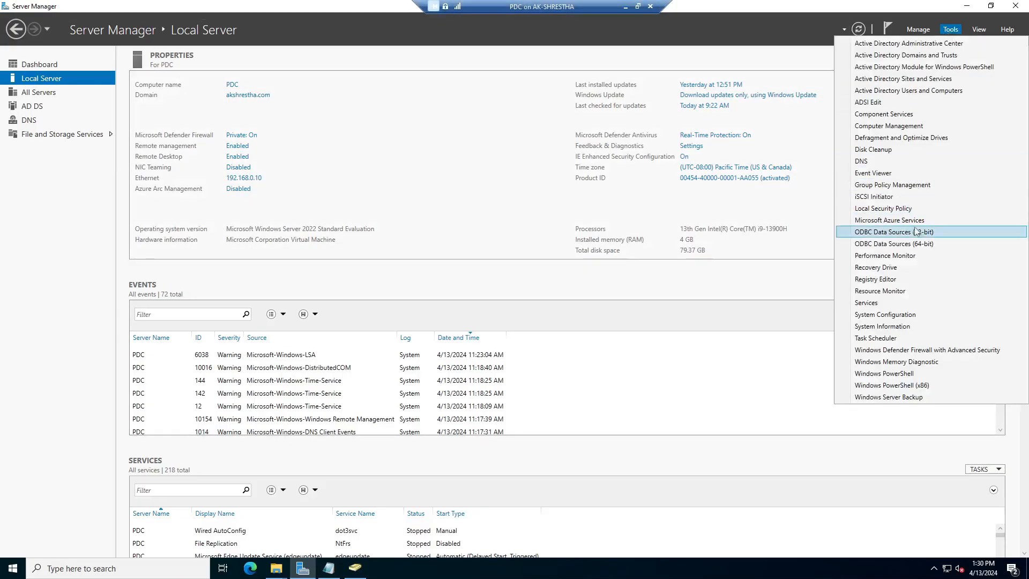
left_click(911, 190)
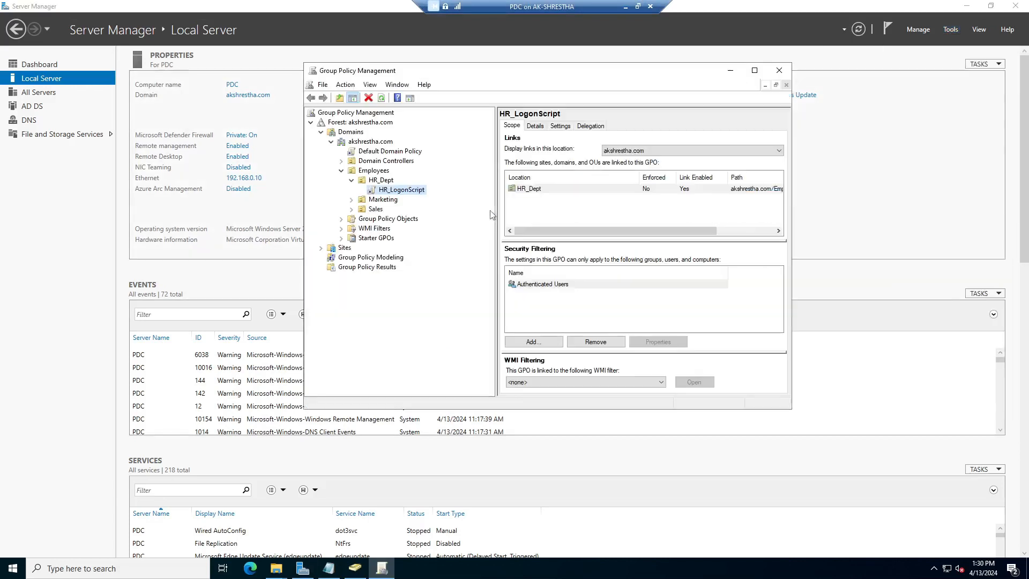
left_click_drag(470, 78, 597, 107)
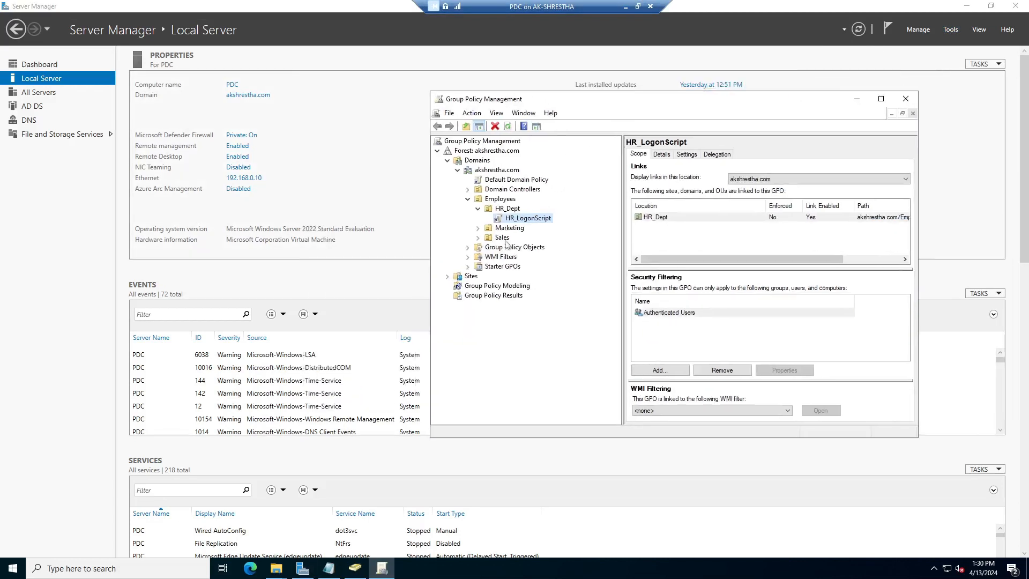
left_click(477, 209)
left_click(501, 219)
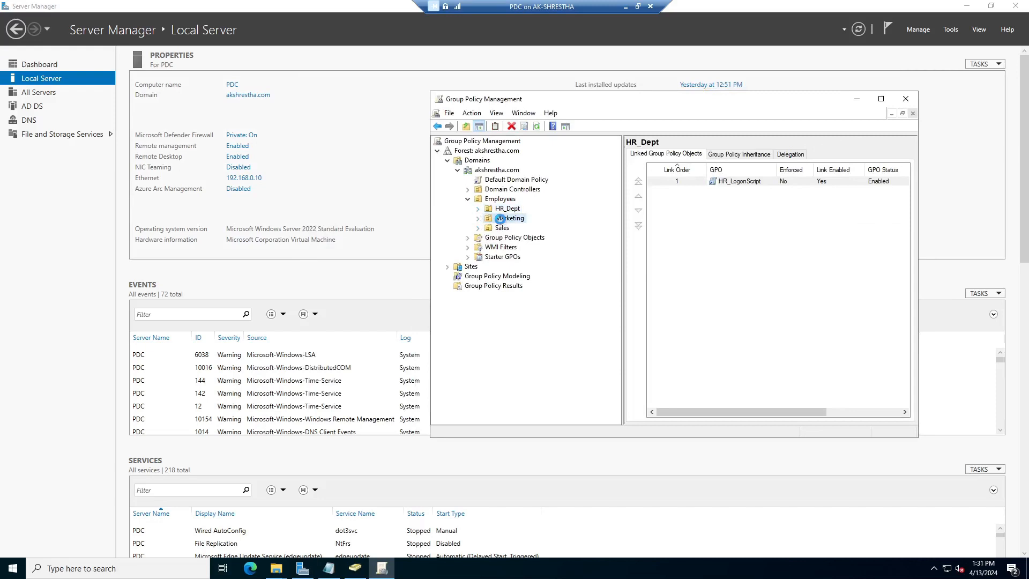
left_click(478, 218)
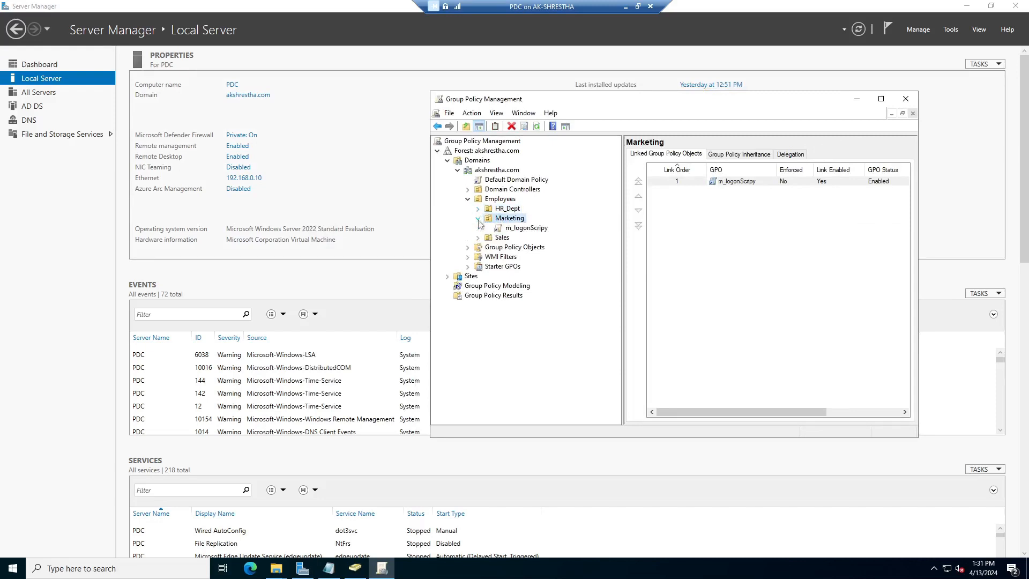
right_click(513, 223)
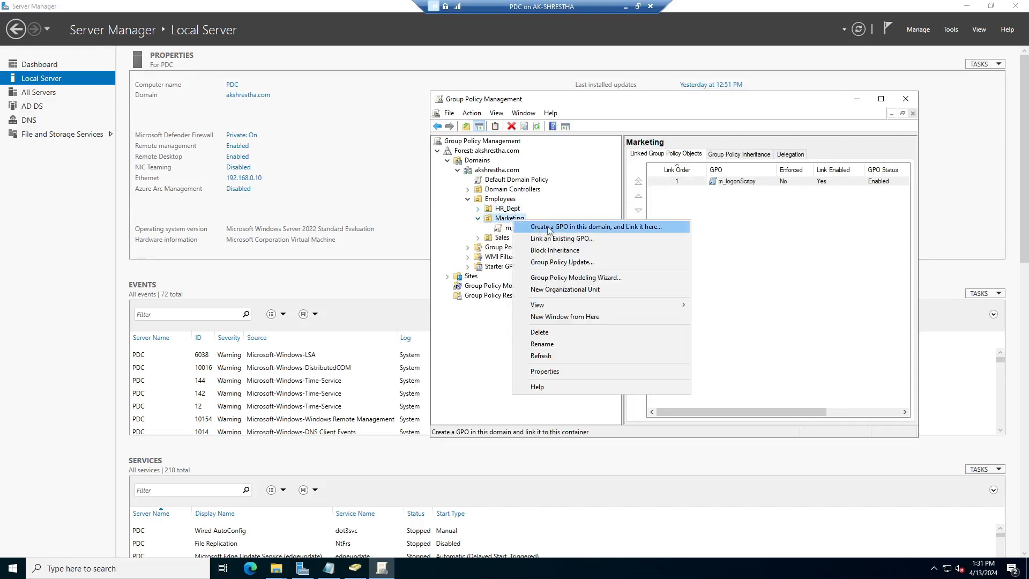
left_click(574, 229)
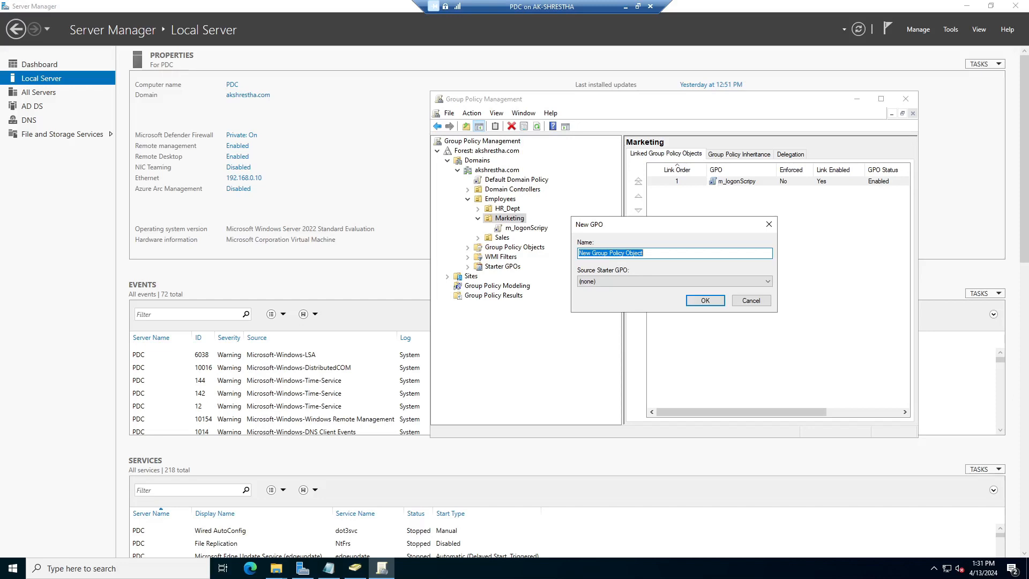
left_click(753, 301)
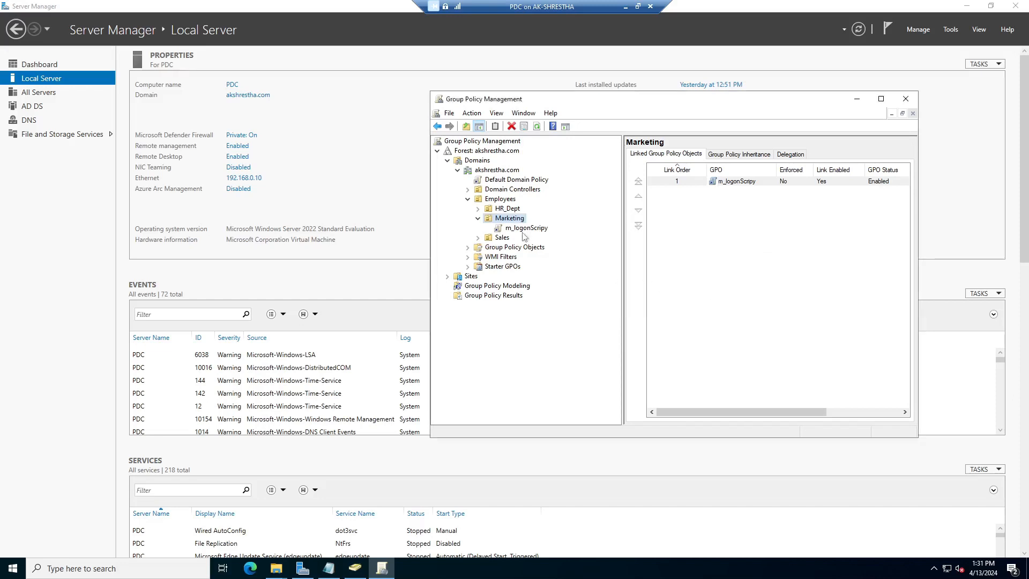
left_click(521, 229)
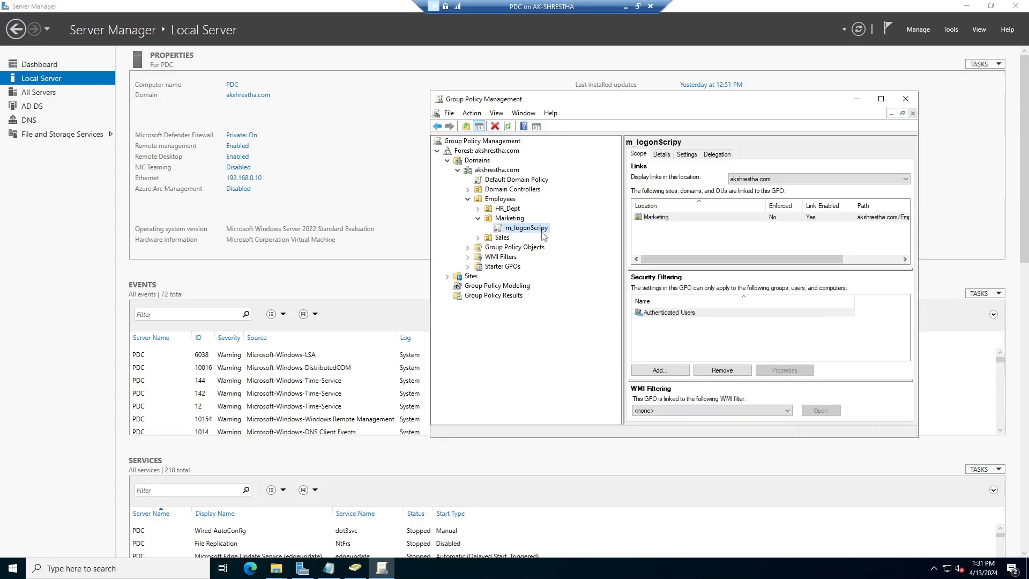
Rename the misspelled GPO m_logonScripy to m_logonScript
right_click(541, 229)
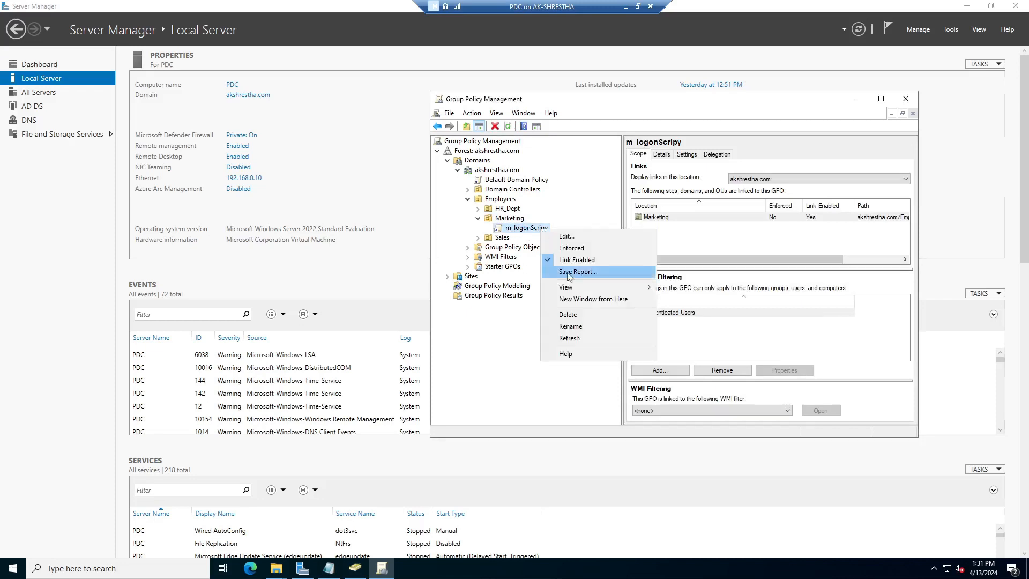
left_click(589, 327)
key("End")
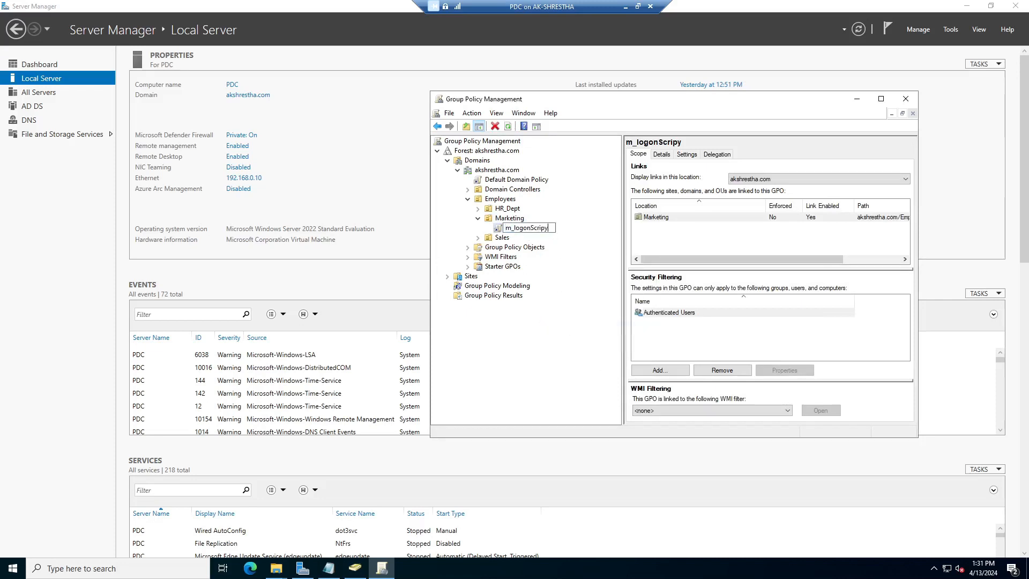
type("t")
key("Return")
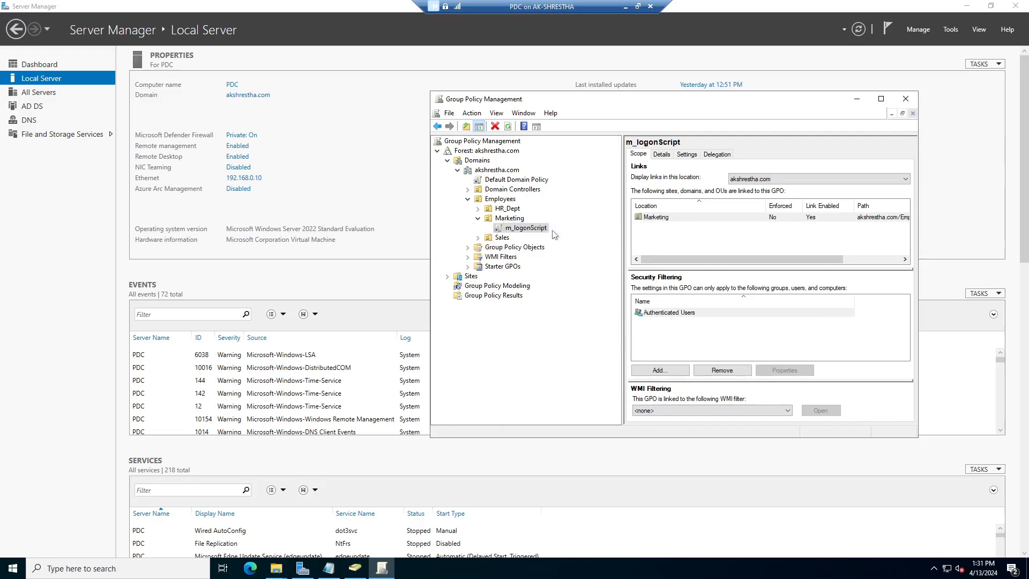
Edit m_logonScript and expand User Configuration > Policies > Windows Settings to Scripts (Logon/Logoff)
right_click(522, 230)
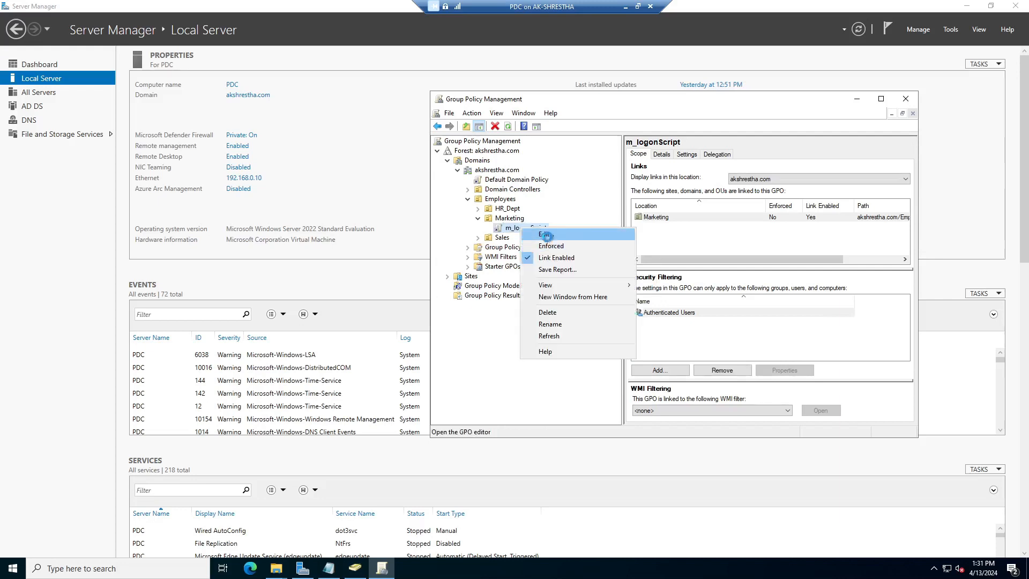
left_click(545, 235)
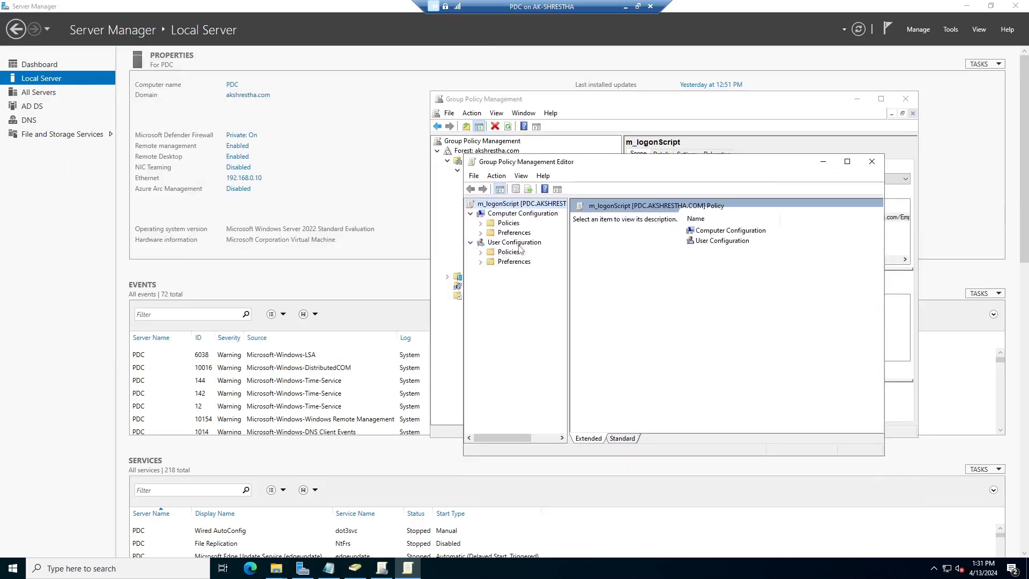
left_click(480, 251)
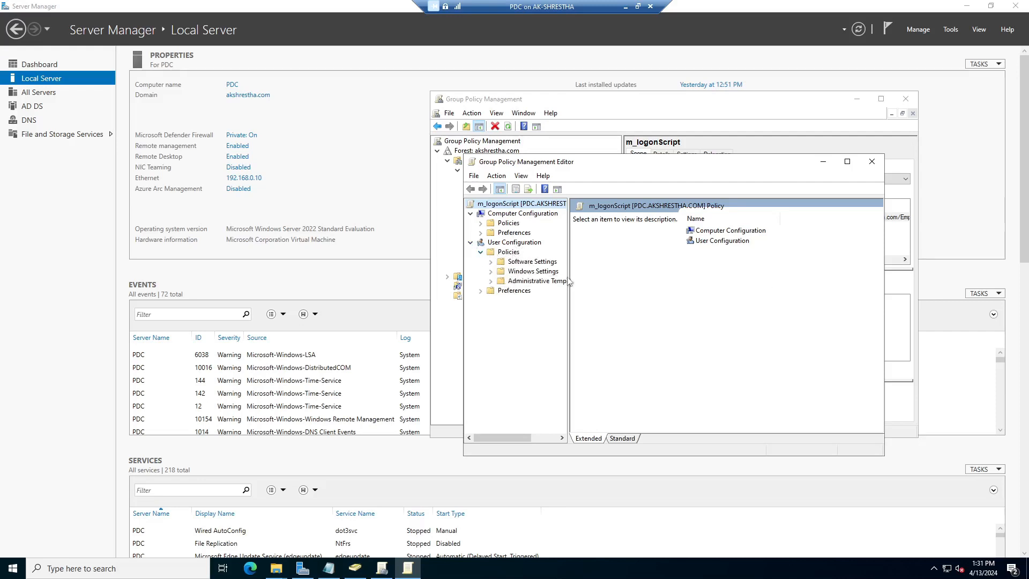
left_click_drag(568, 281, 713, 282)
left_click(490, 271)
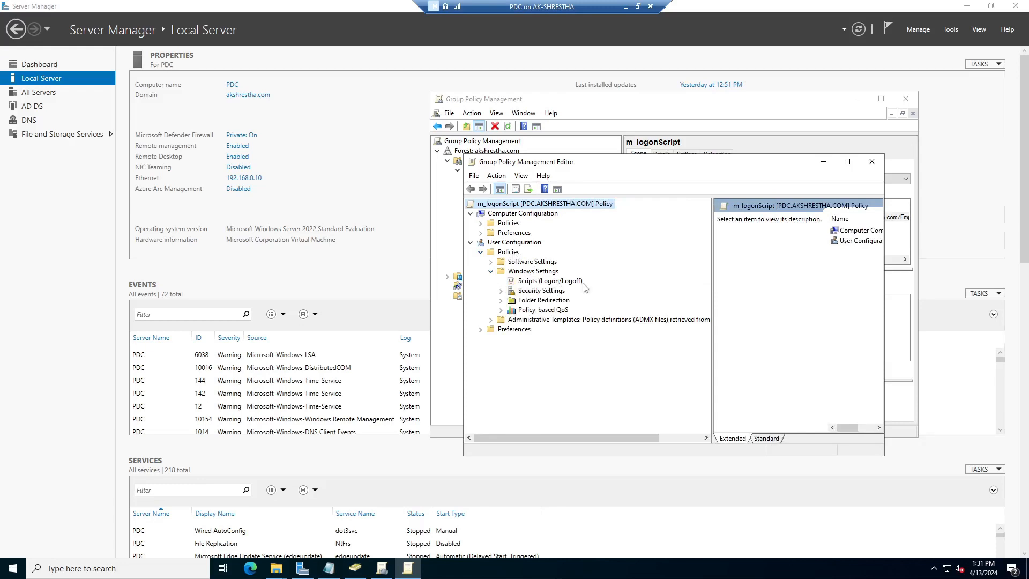
left_click(542, 282)
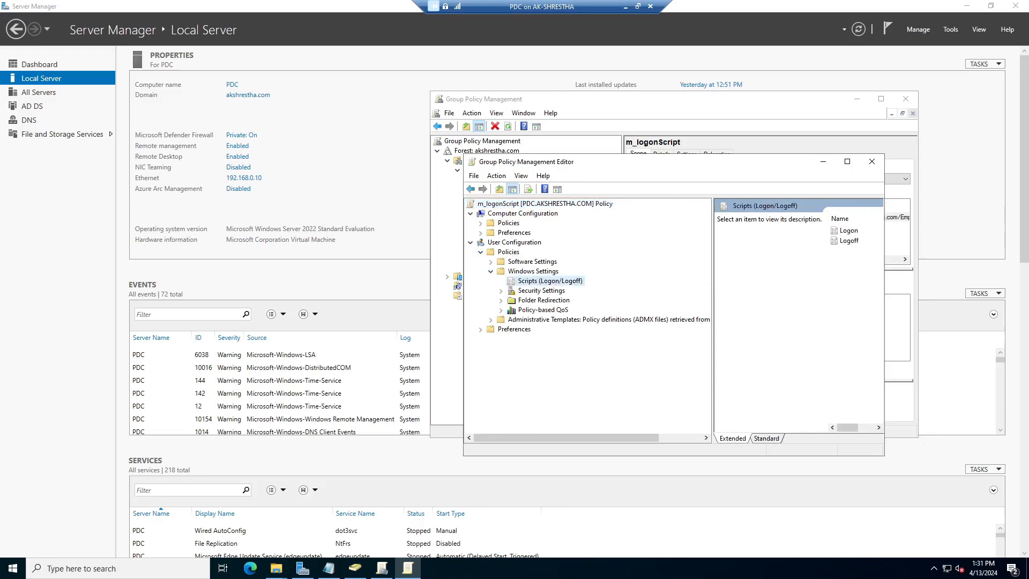
Open Logon script Properties showing \\pdc\NETLOGON\marketing.bat, then begin adding another script
left_click_drag(713, 257, 608, 258)
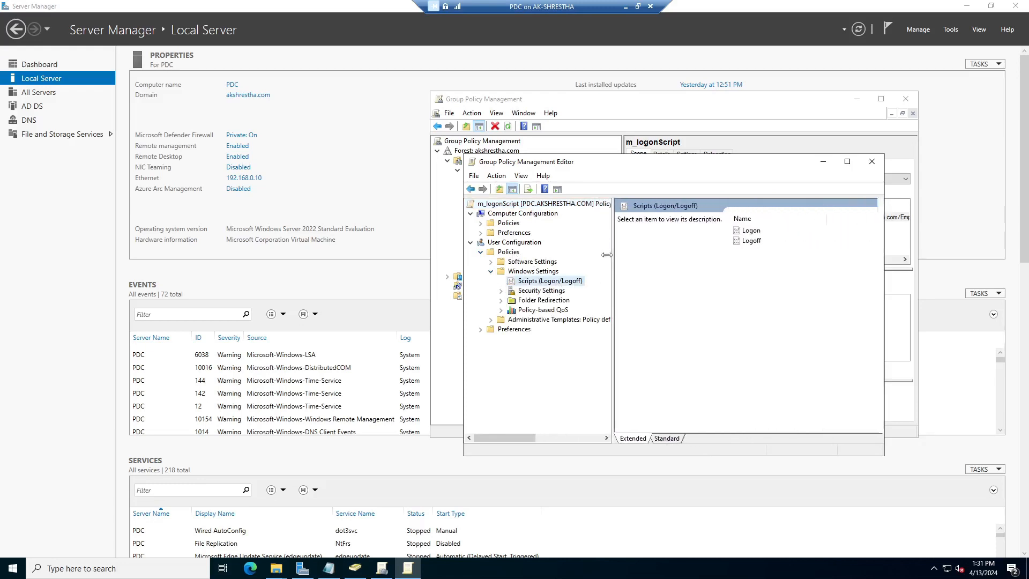
left_click(742, 233)
right_click(747, 234)
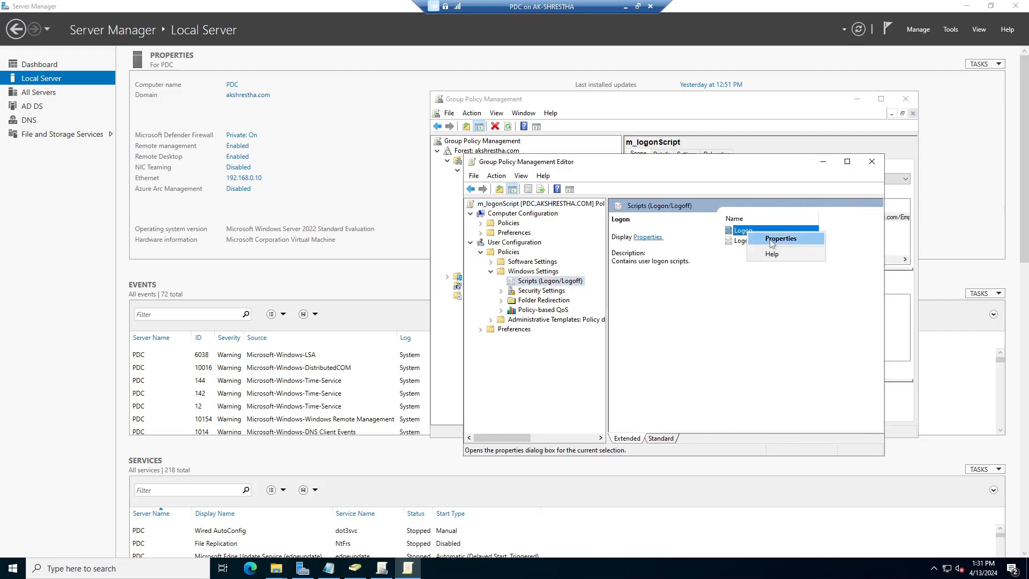
left_click(772, 240)
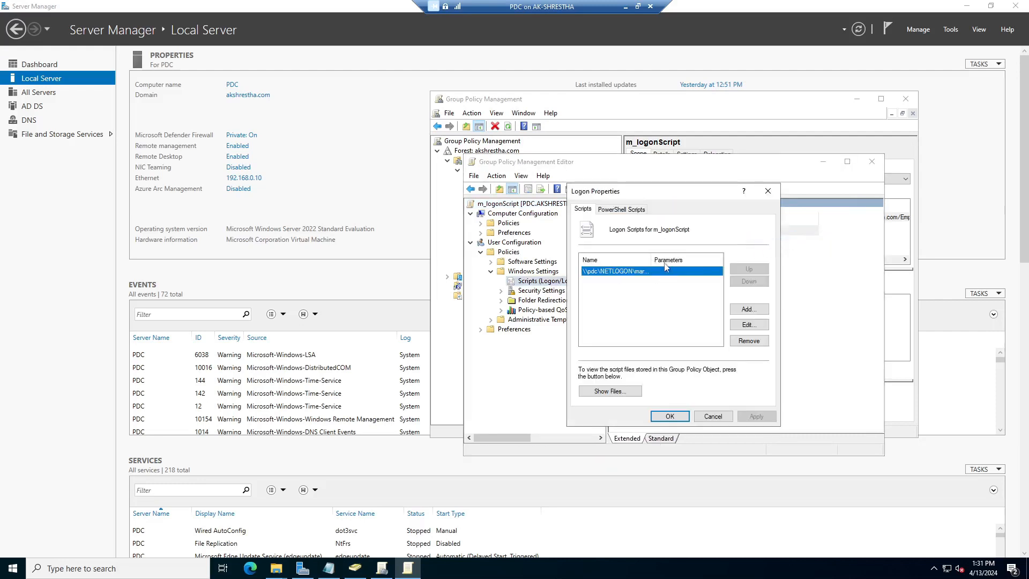
left_click_drag(652, 259, 676, 259)
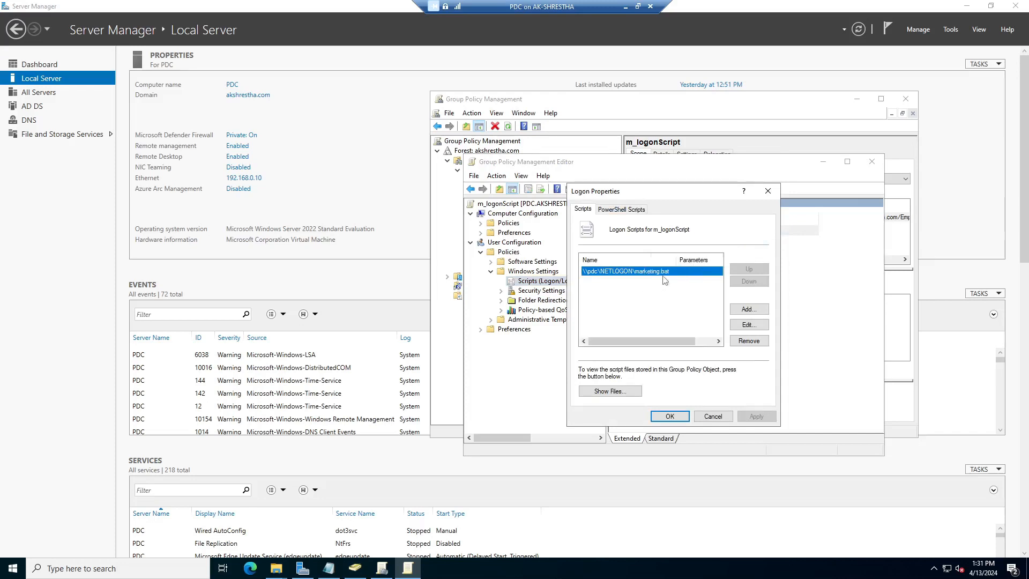
left_click(635, 297)
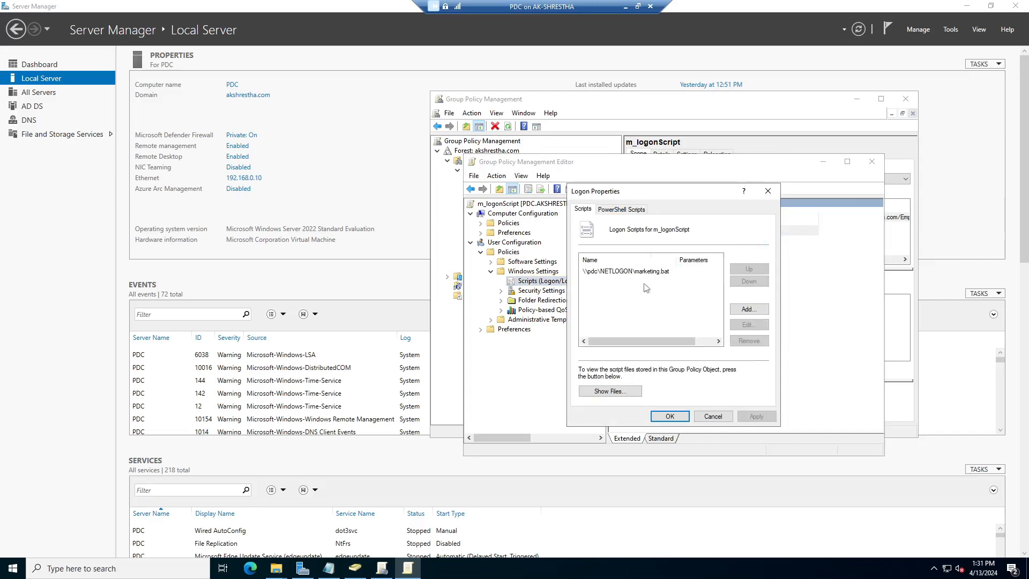
left_click(749, 310)
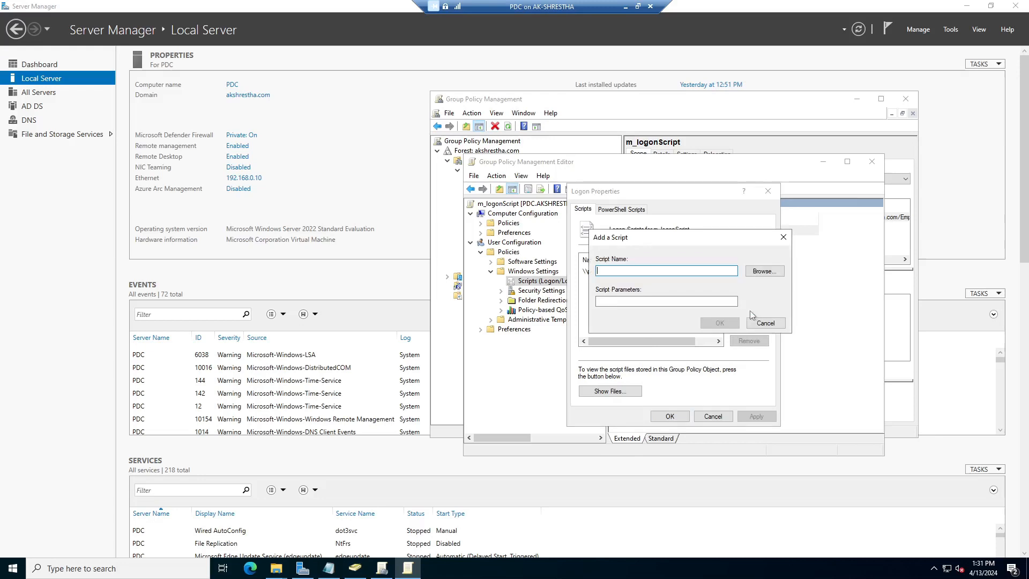
Browse to the \\PDC netlogon share and delete the outdated public.bat
left_click(764, 271)
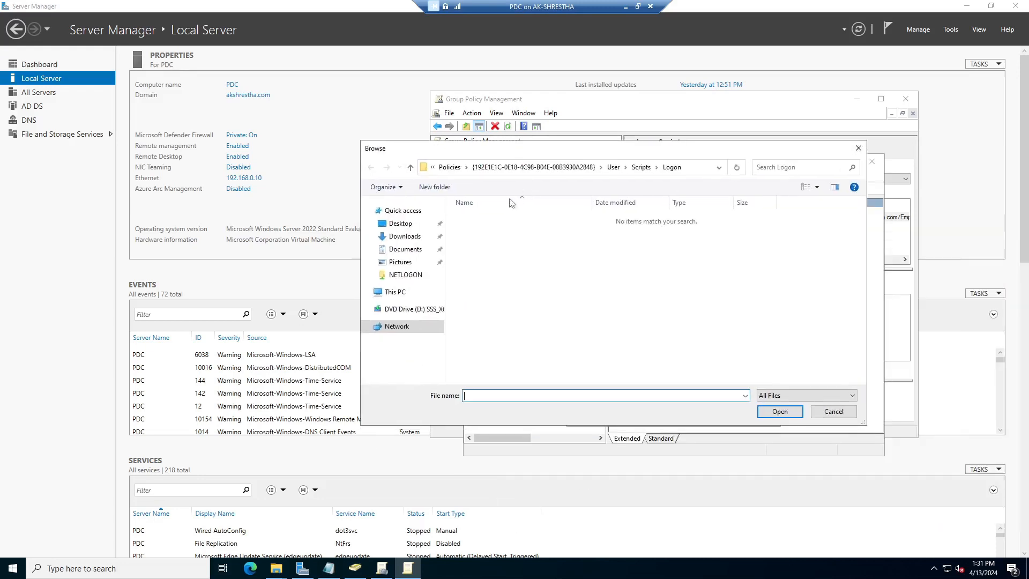
left_click(695, 170)
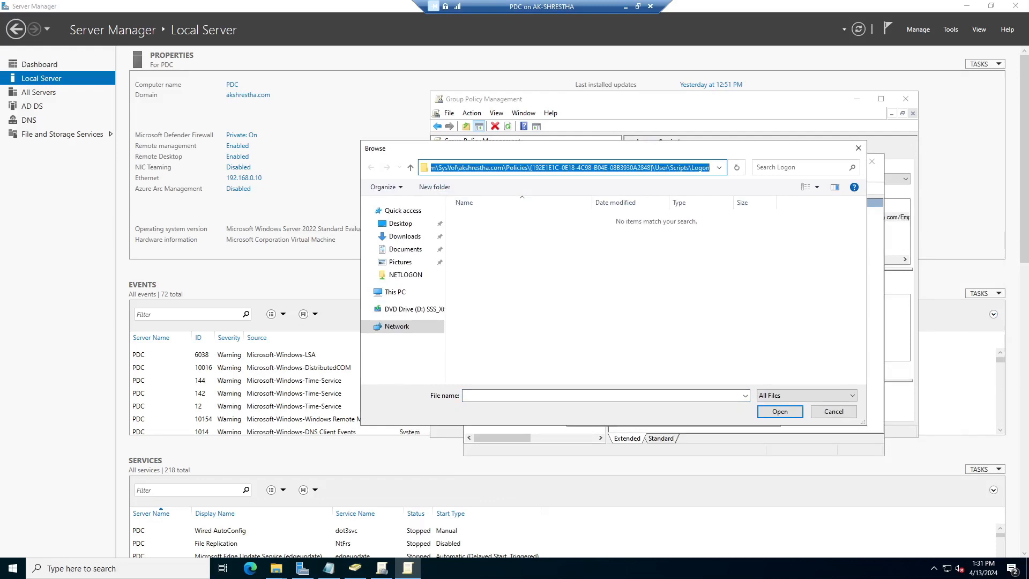
type("\\\\PDC\\")
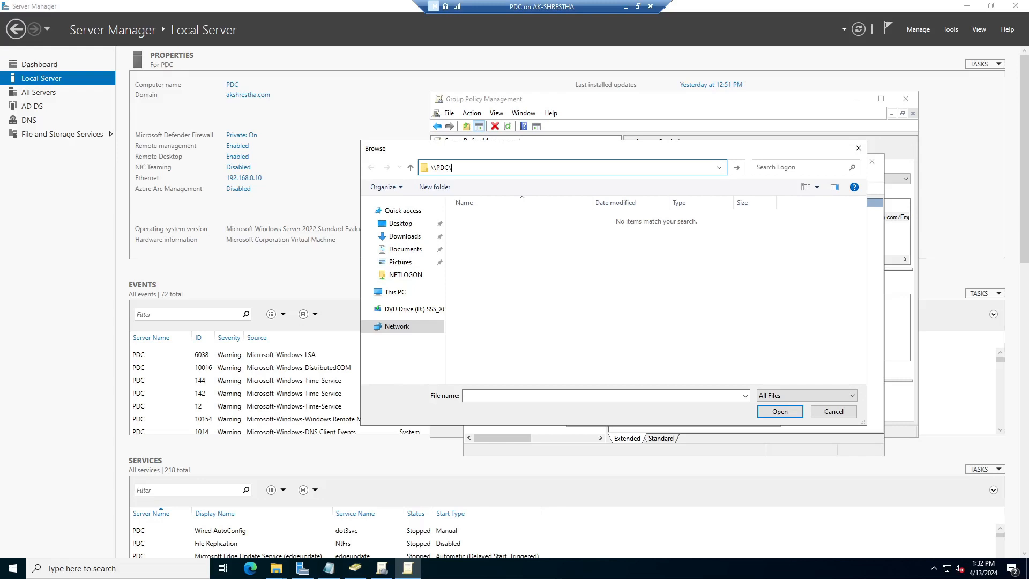
type("PDC e")
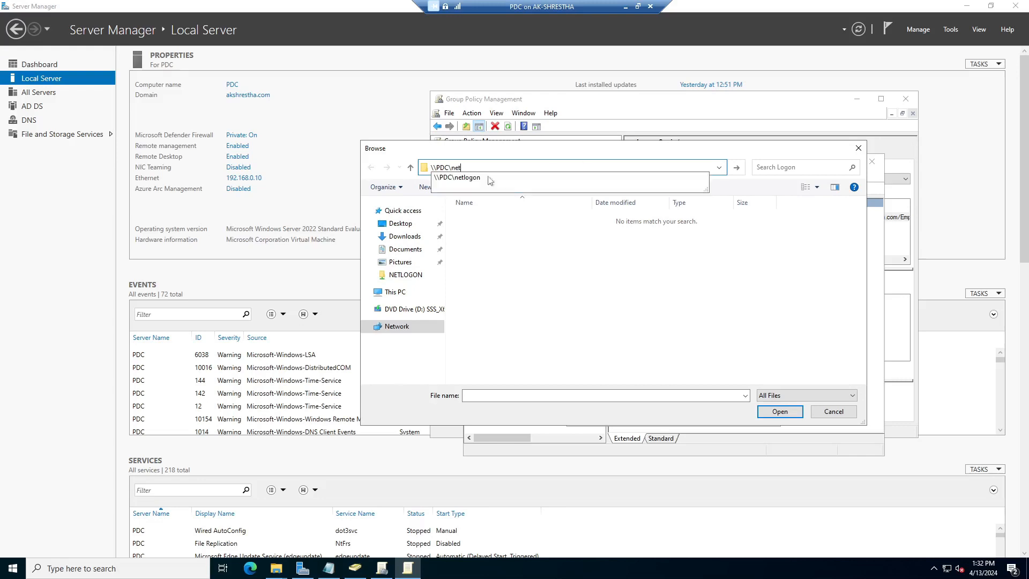
left_click(471, 183)
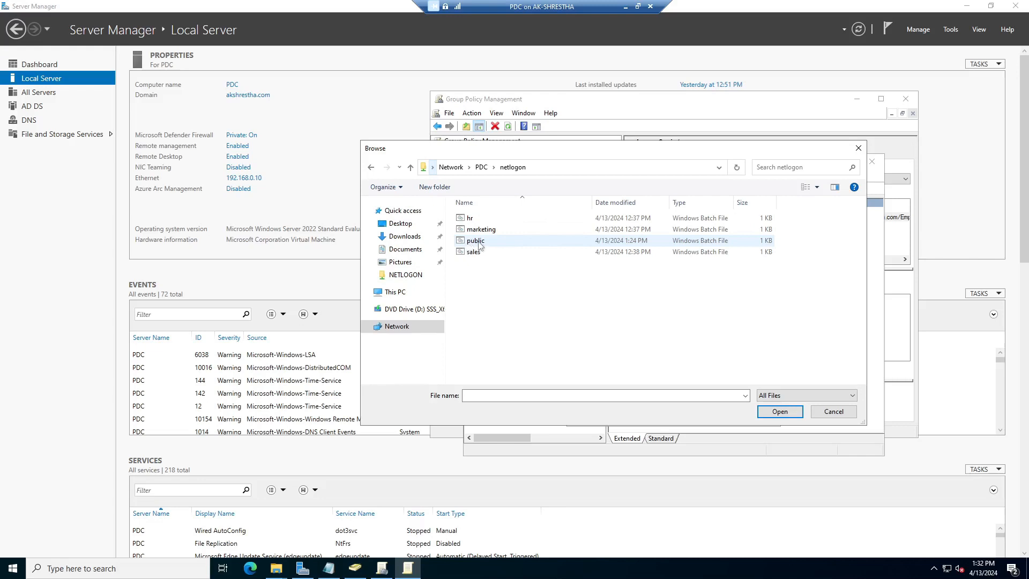
left_click(479, 242)
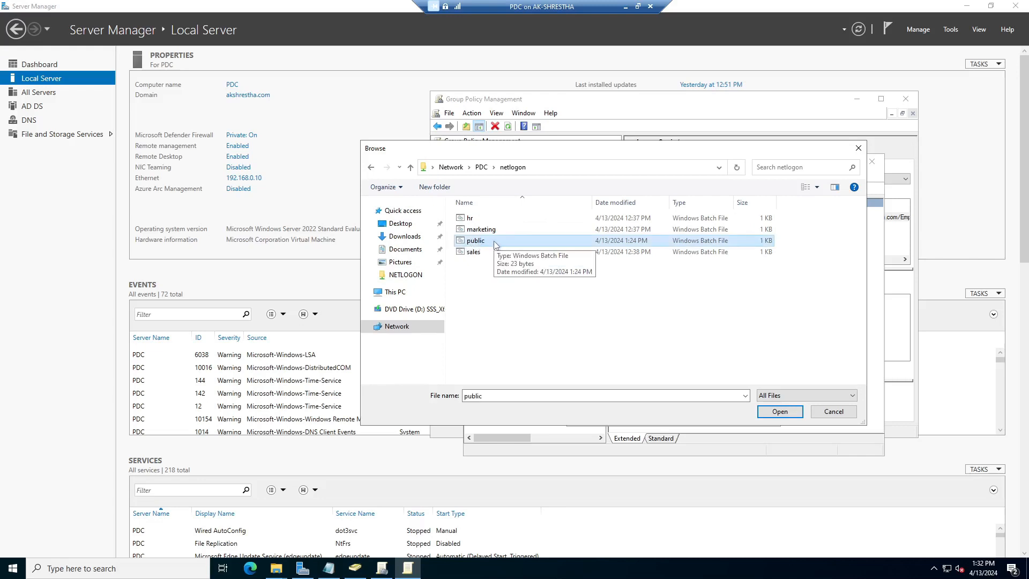
key("Delete")
left_click(561, 327)
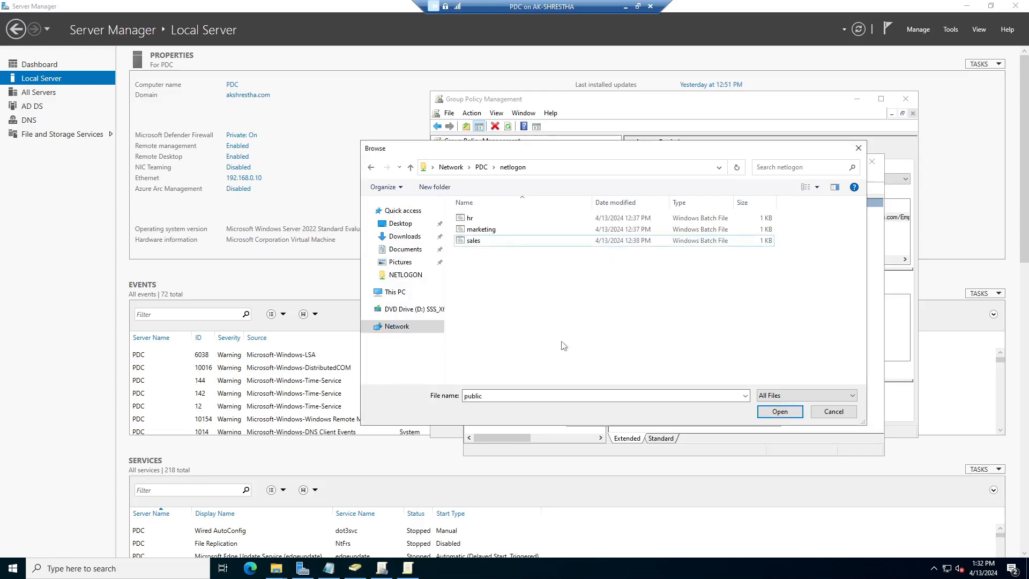
Copy the updated public.bat from the desktop into netlogon and add it as a logon script
left_click_drag(616, 149, 696, 141)
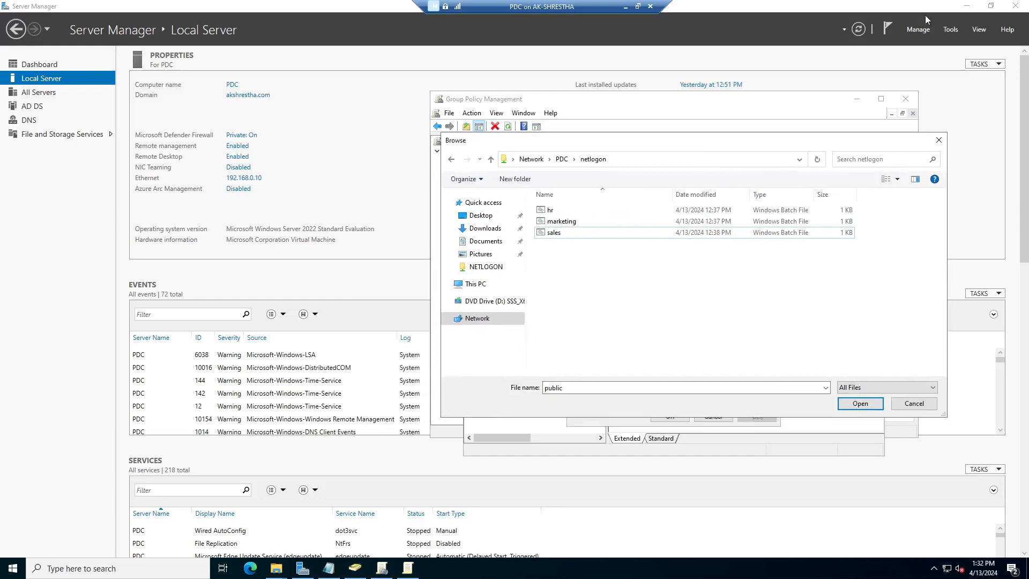
left_click(968, 10)
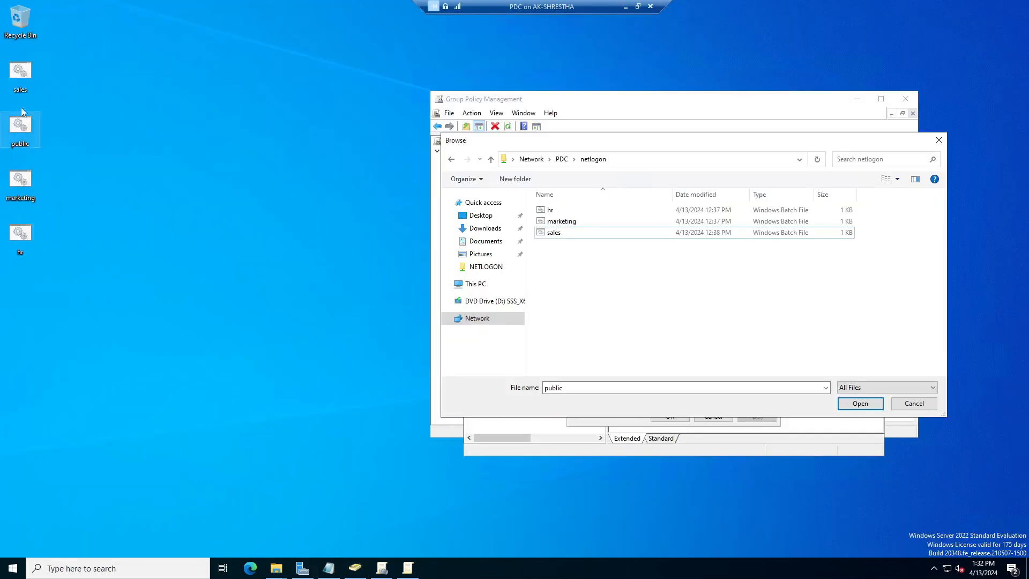
left_click(25, 133)
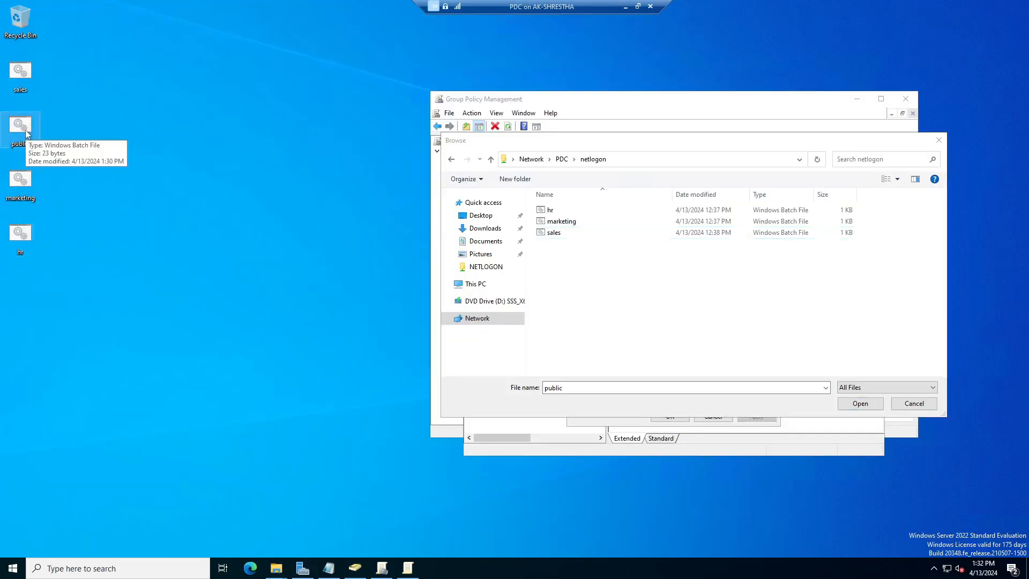
left_click_drag(25, 133, 565, 282)
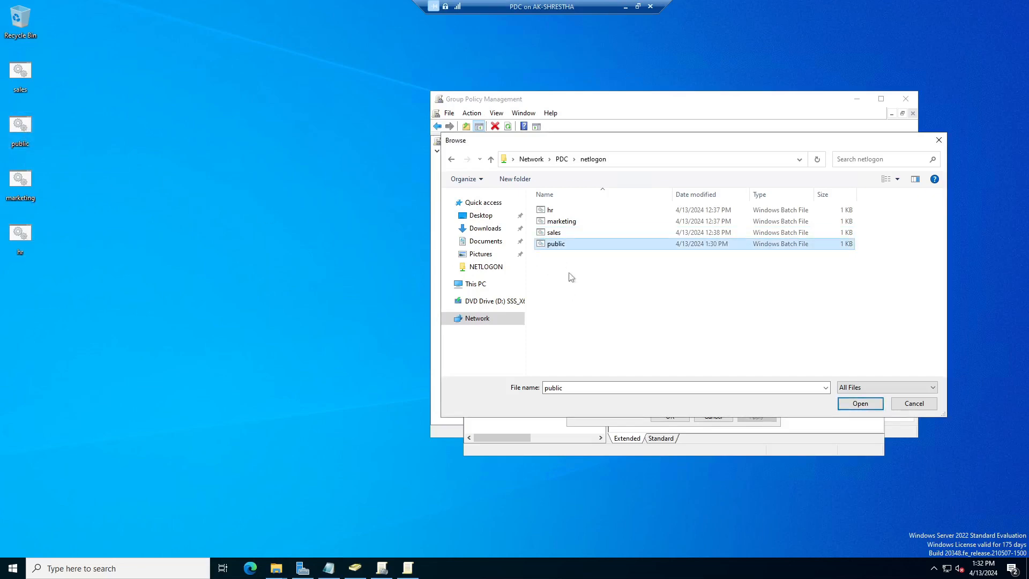
left_click(863, 407)
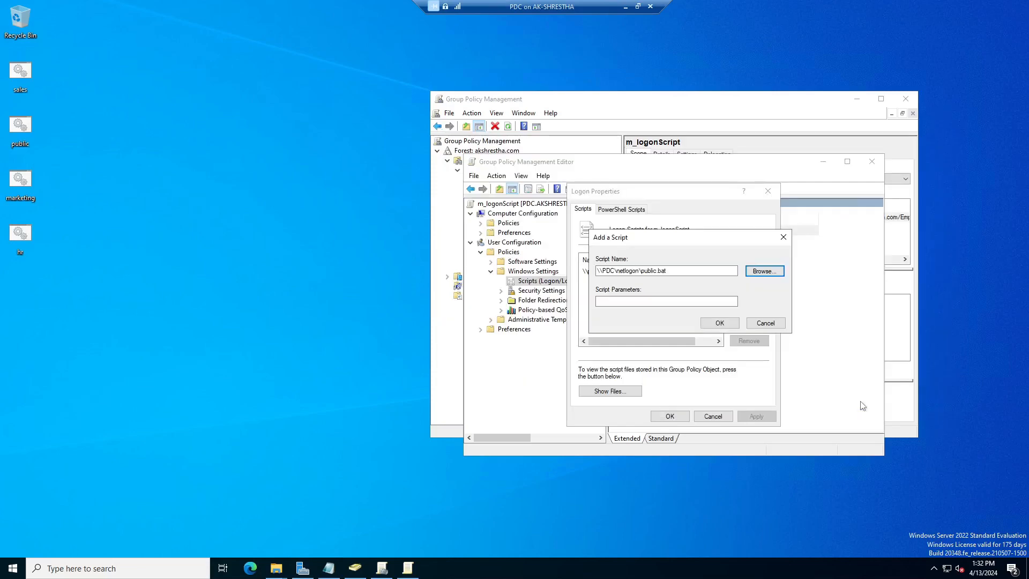
left_click(720, 322)
Apply and OK the Logon Properties, then close the policy editor
left_click(622, 292)
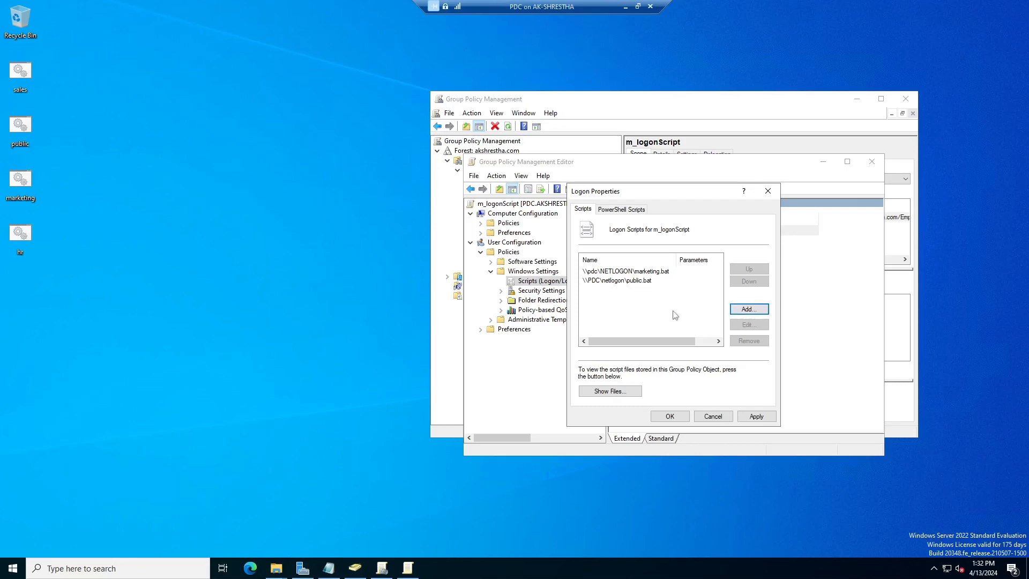
left_click(757, 416)
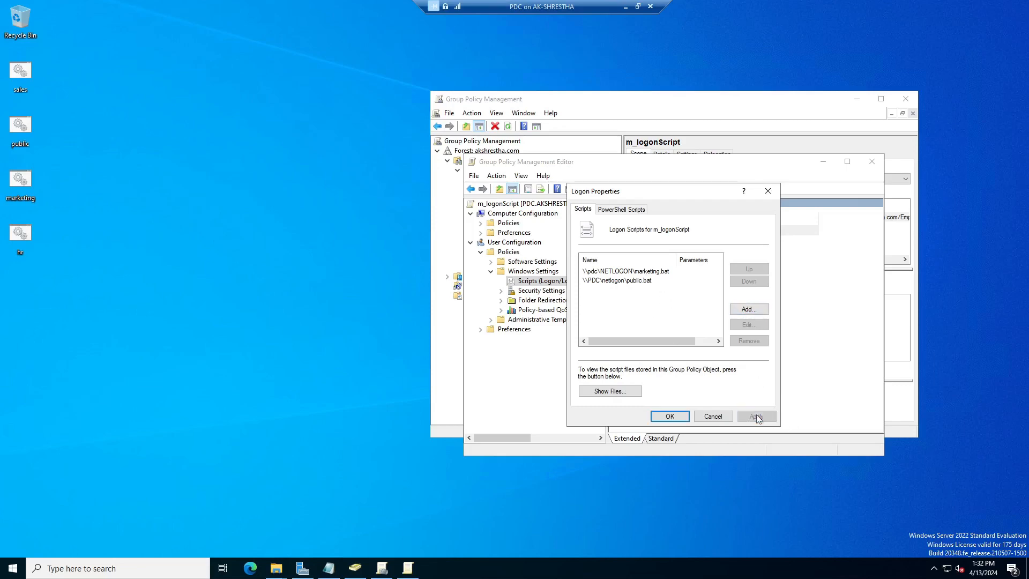
left_click(669, 416)
left_click_drag(865, 172, 765, 164)
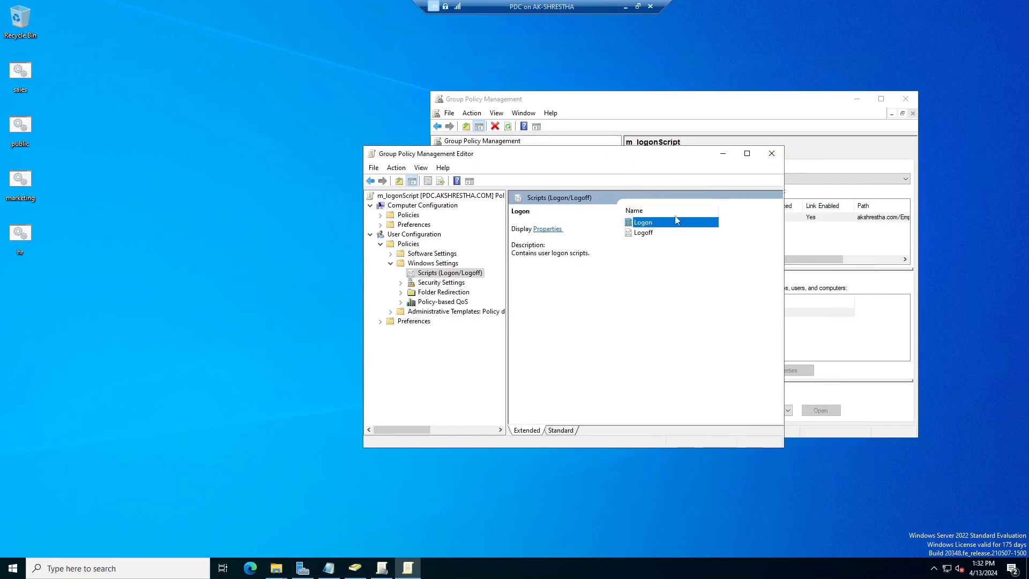
left_click(772, 153)
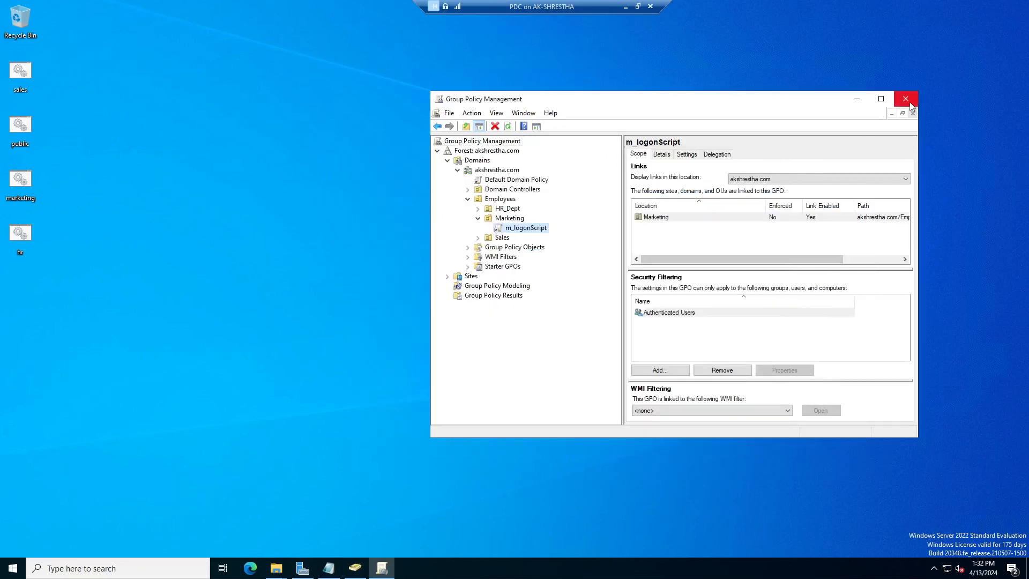
Close Group Policy Management and list the Marketing OU accounts in Active Directory Users and Computers
left_click(907, 99)
left_click(354, 568)
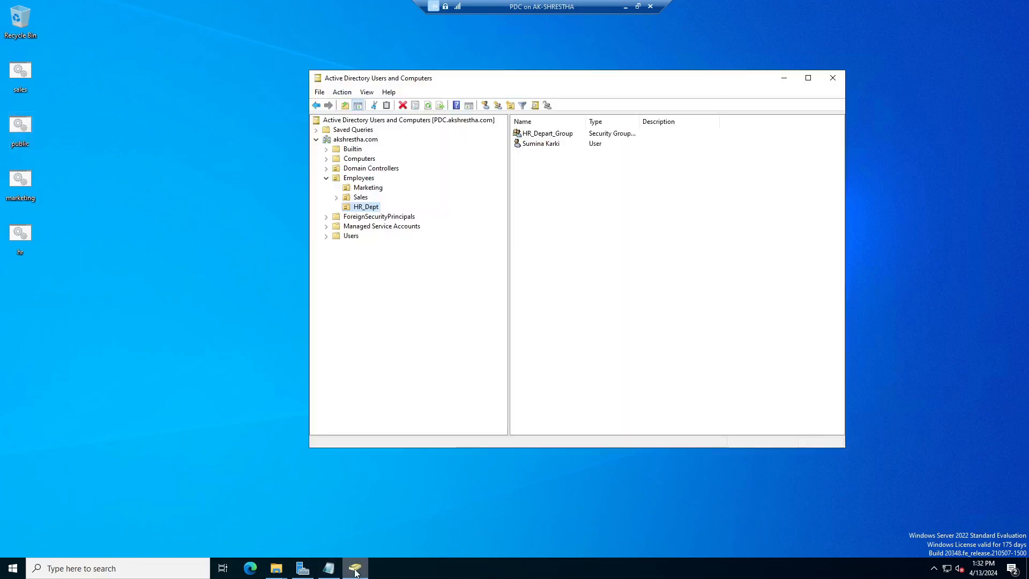
left_click(349, 189)
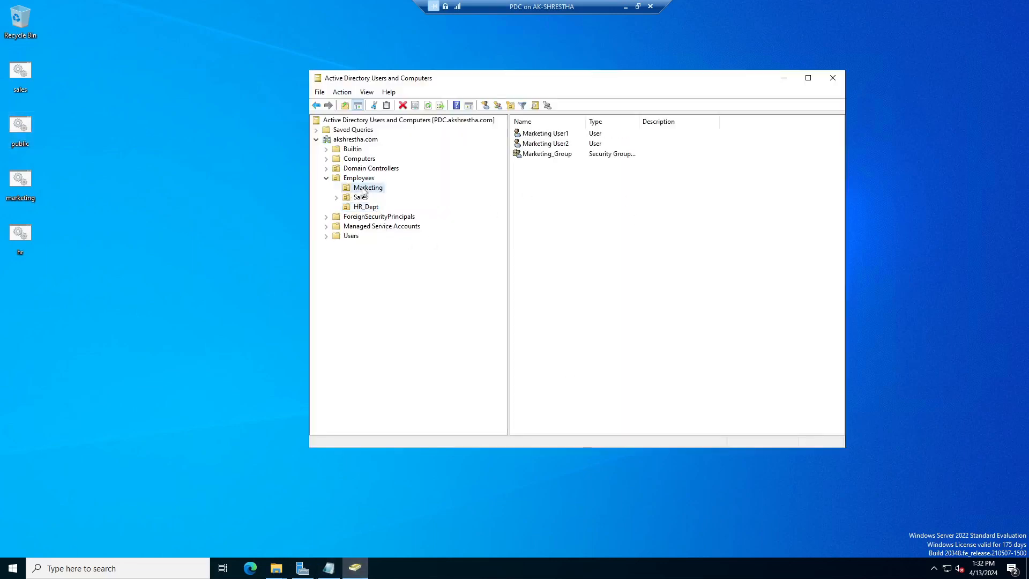
Check Marketing User2's profile maps home drive Z: to \\PDC\Personal, then cancel
left_click(561, 146)
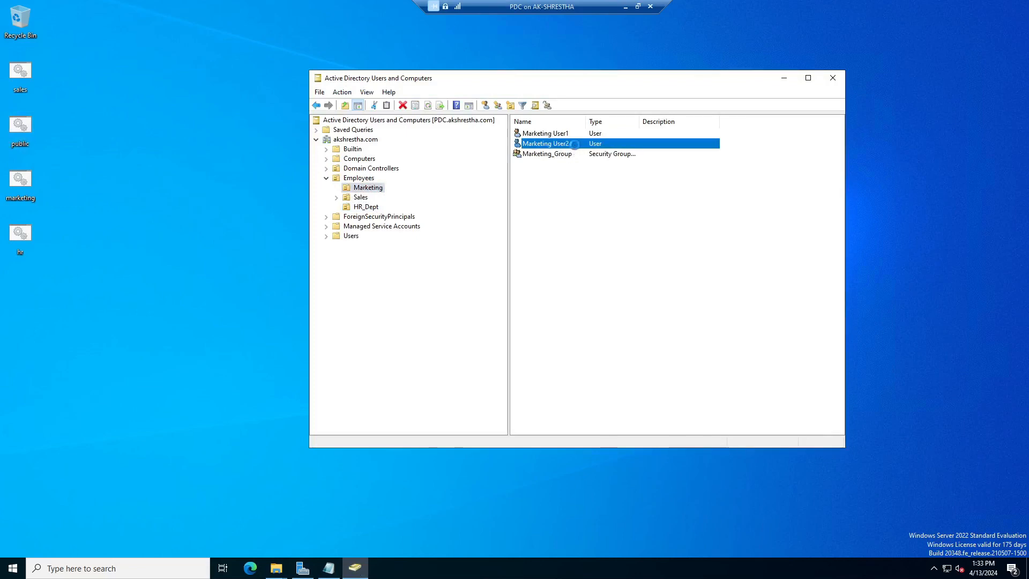
right_click(574, 145)
left_click(611, 295)
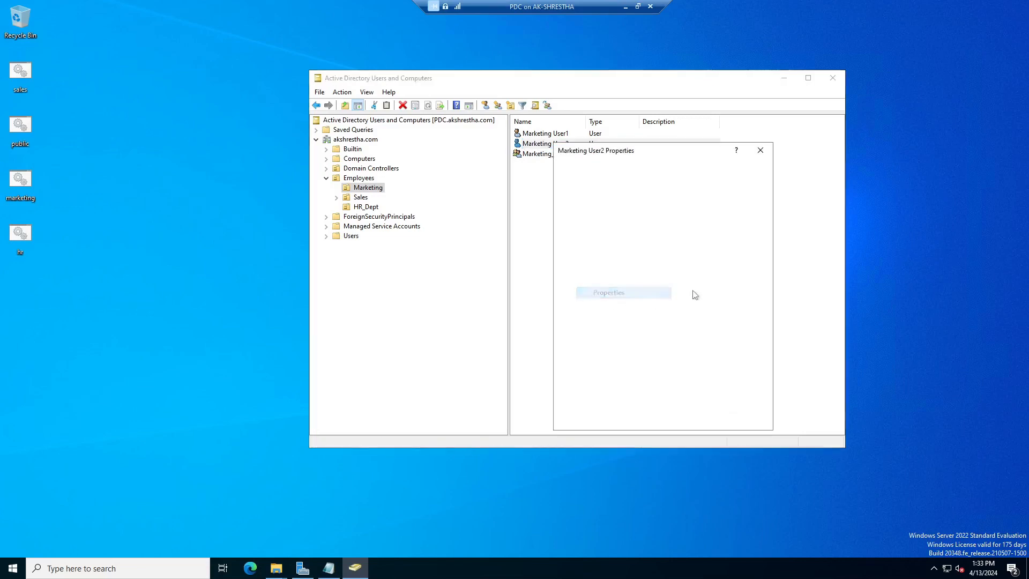
left_click(668, 189)
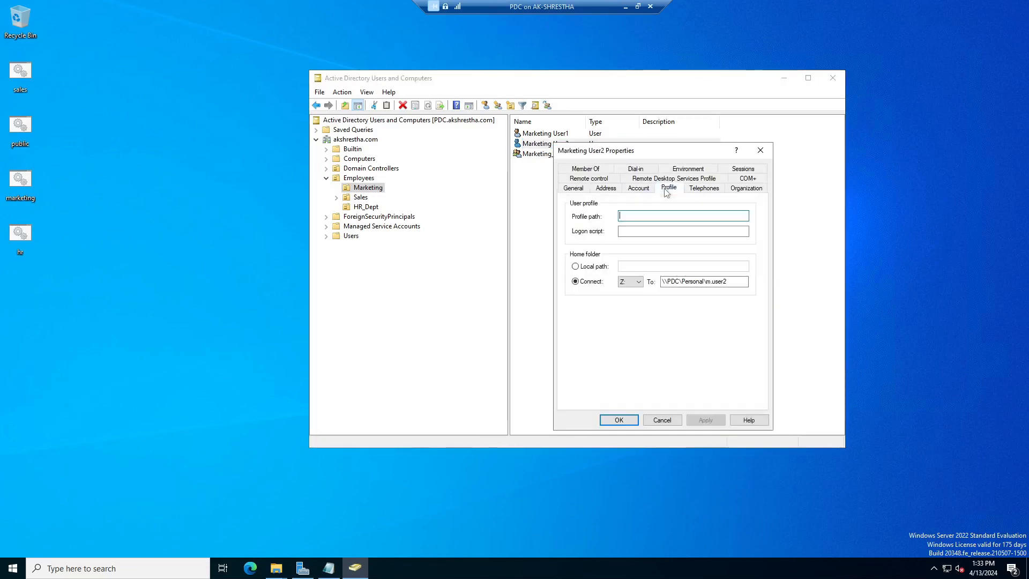
left_click_drag(730, 281, 662, 281)
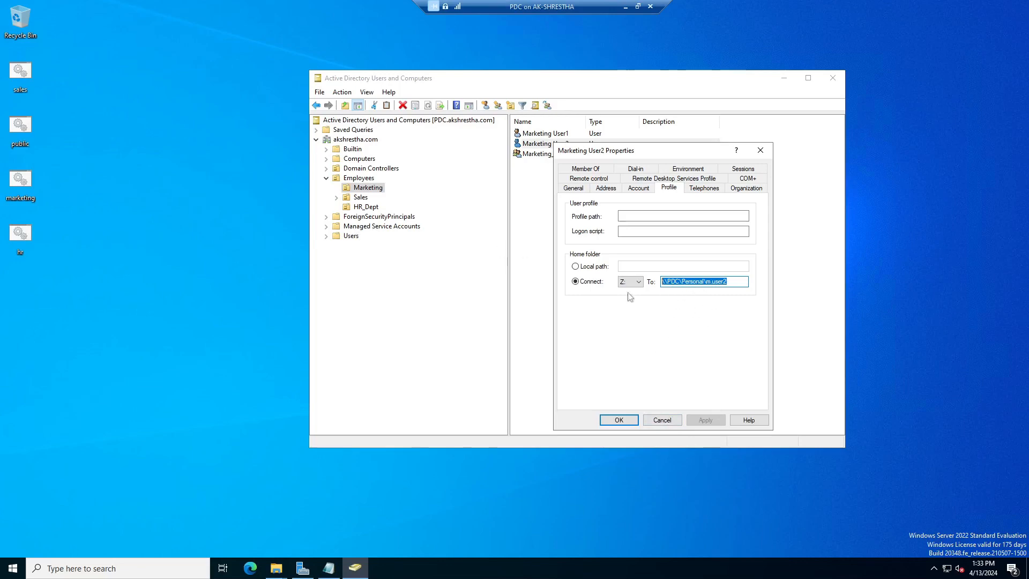
left_click(663, 419)
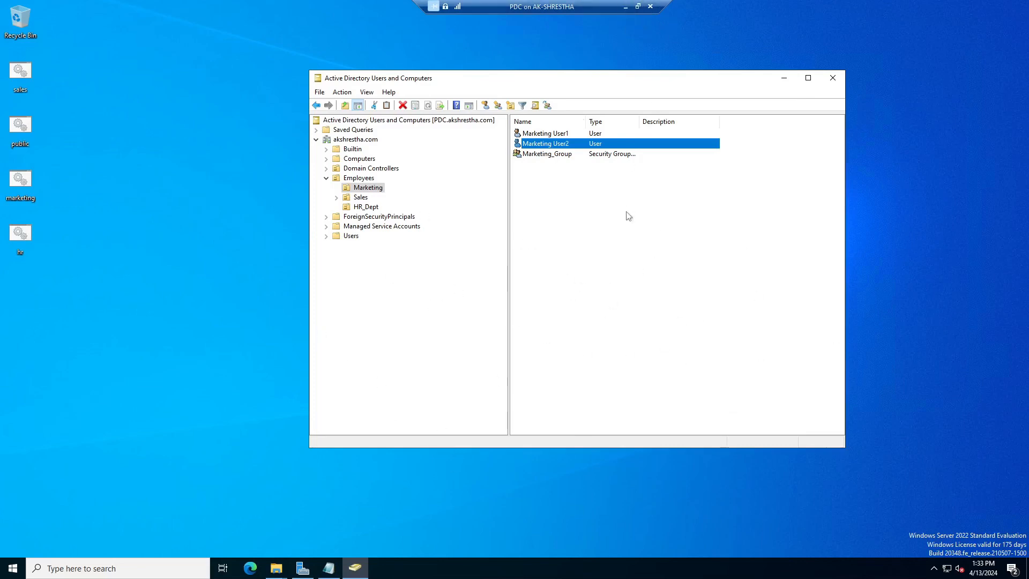
Switch to the Windows10-1 client VM and restart it to apply the policy
left_click(626, 7)
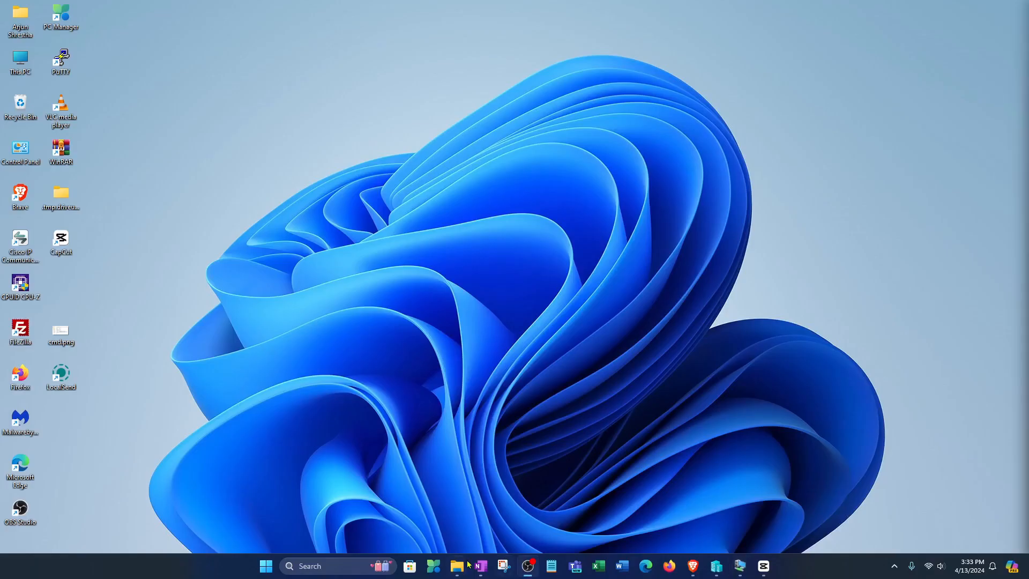
mouse_move(740, 567)
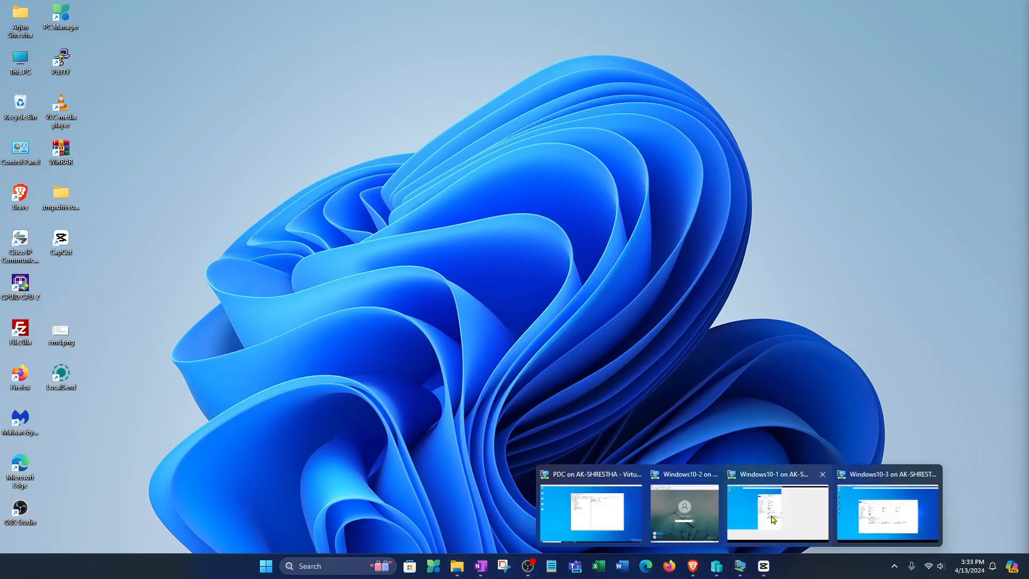
left_click(804, 517)
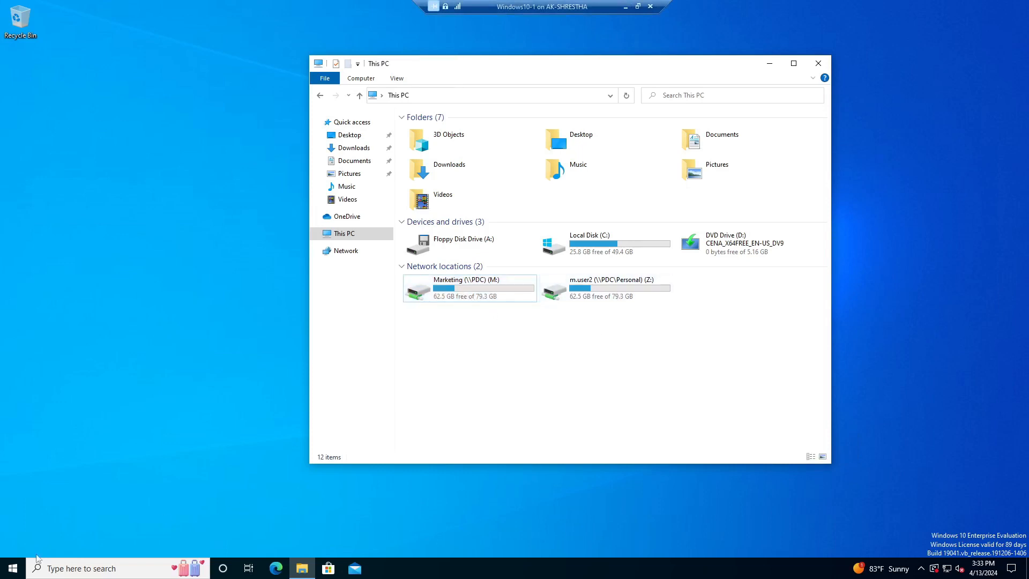
left_click(14, 562)
left_click(14, 553)
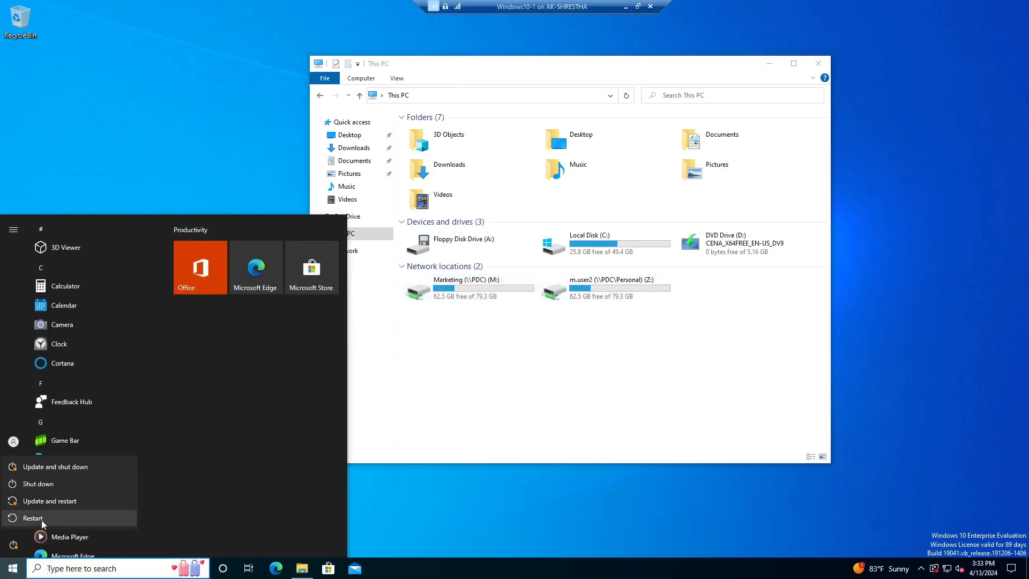
left_click(42, 519)
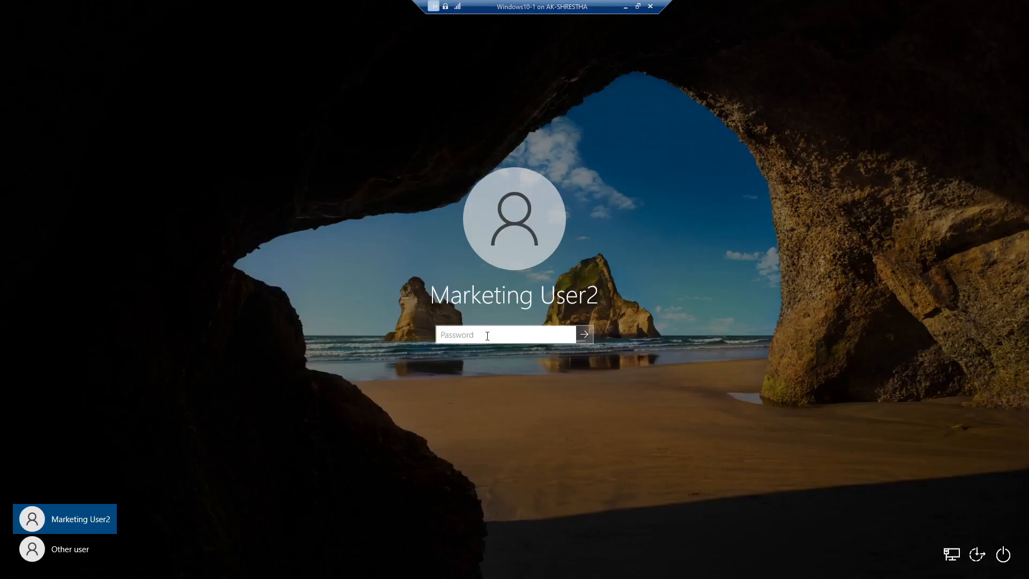
Sign in as Marketing User2 and check This PC shows Marketing (M:), Public (P:) and Z: drives
type("P")
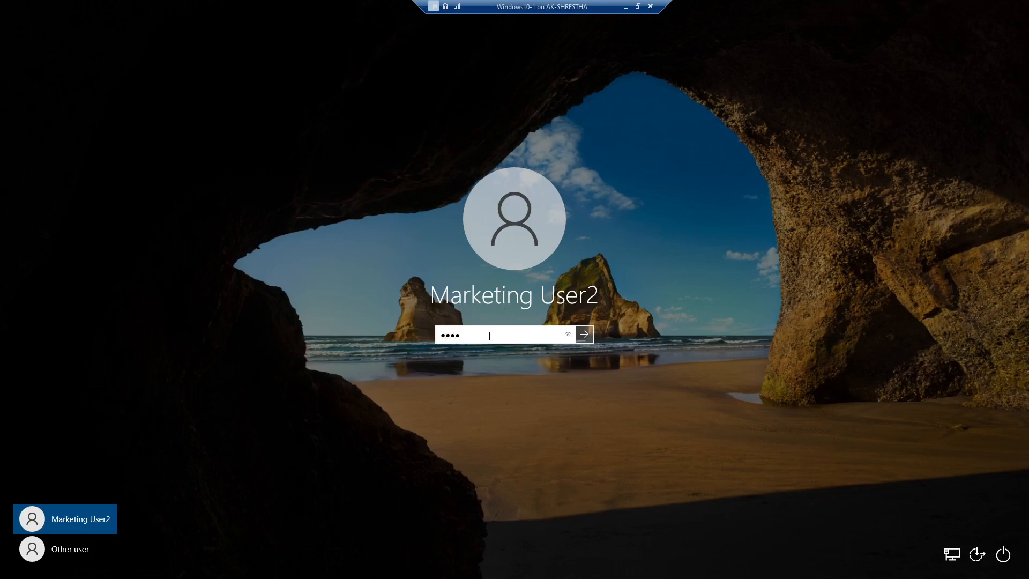
key("Return")
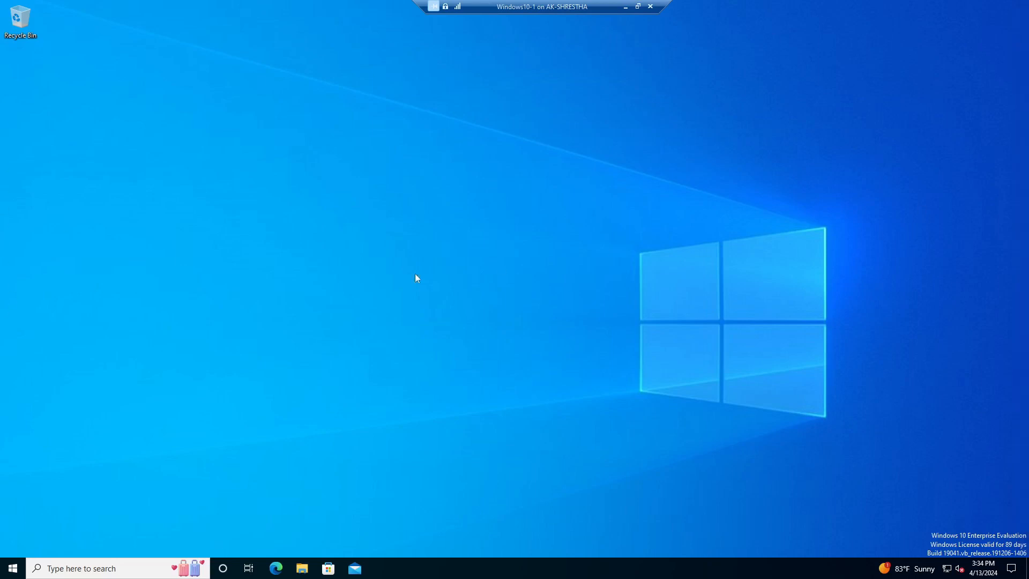
left_click(302, 569)
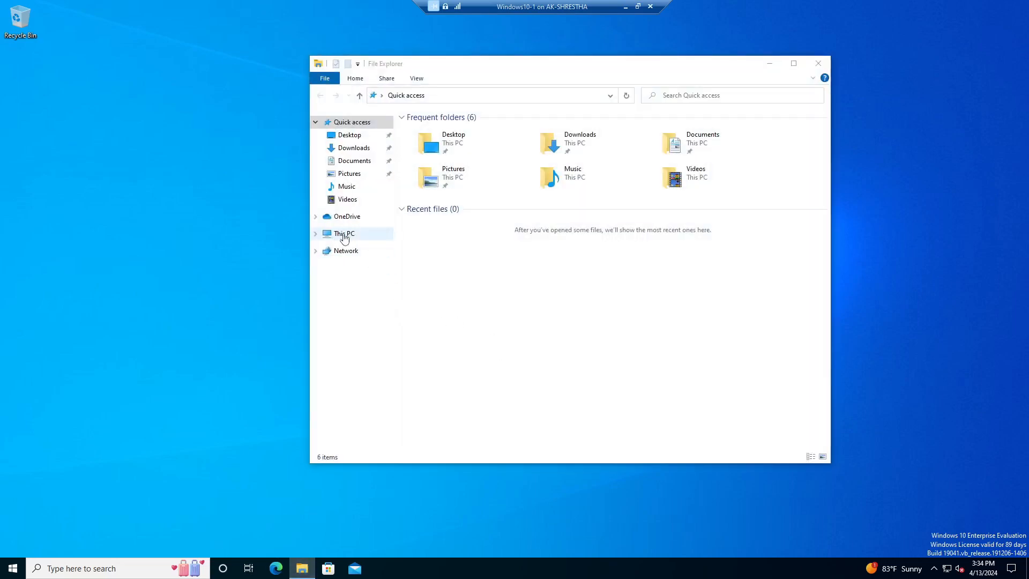
left_click(347, 237)
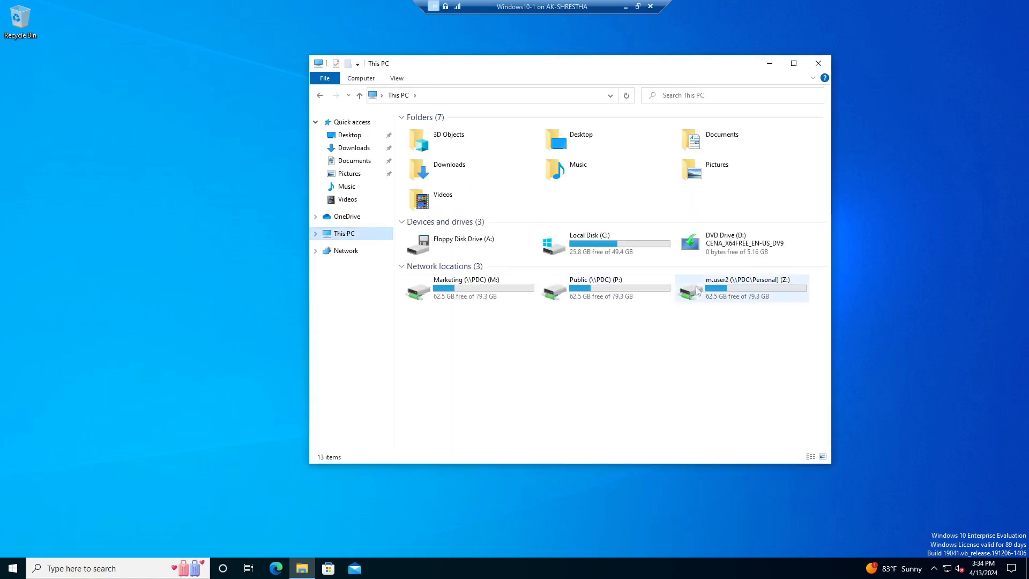
left_click(449, 290)
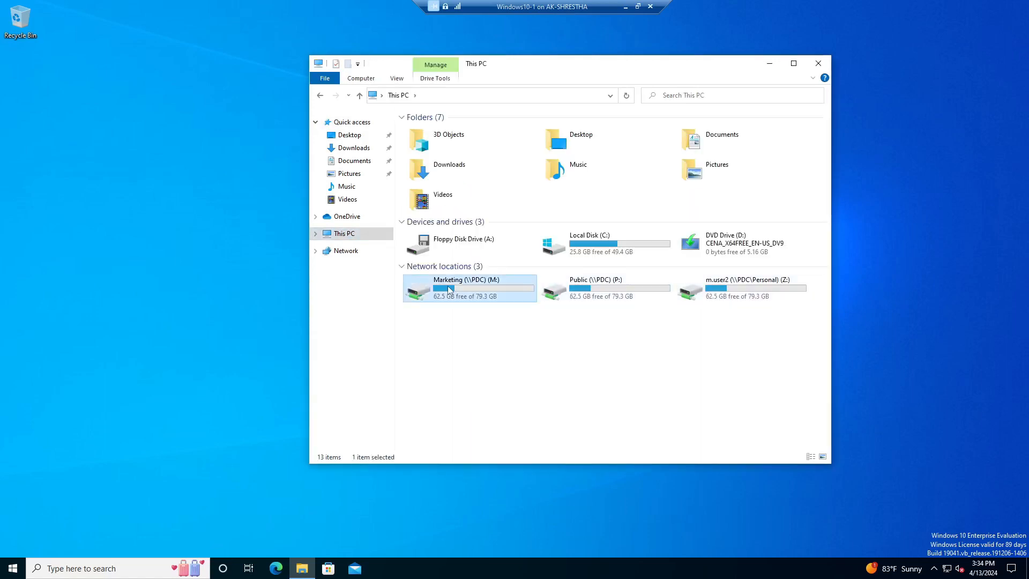
left_click(579, 290)
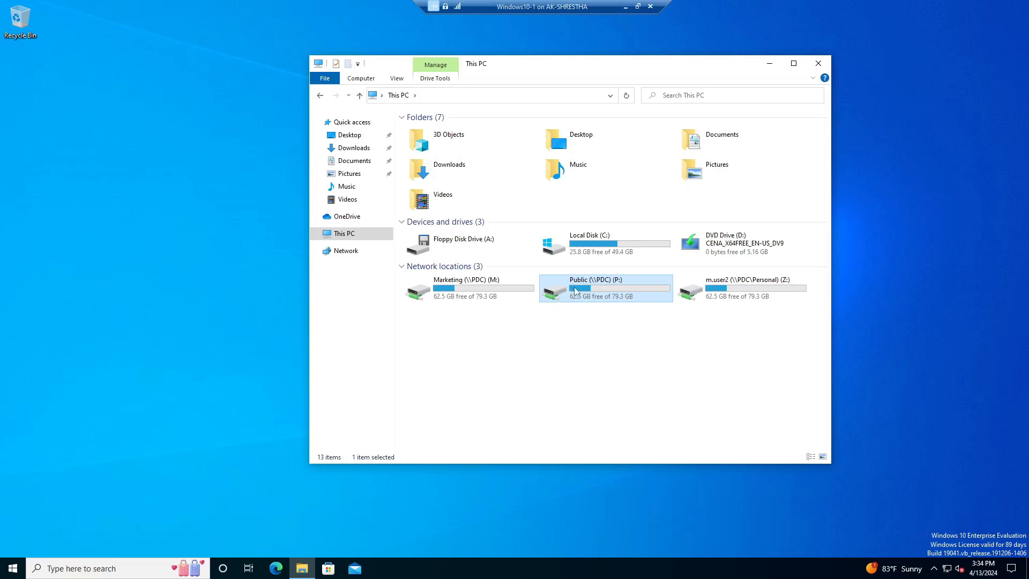
left_click(761, 285)
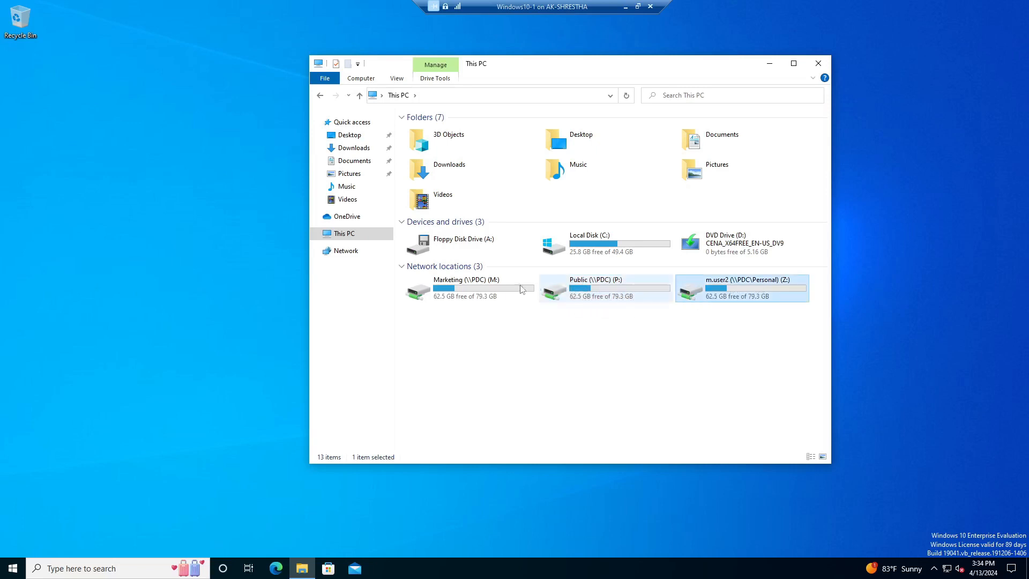